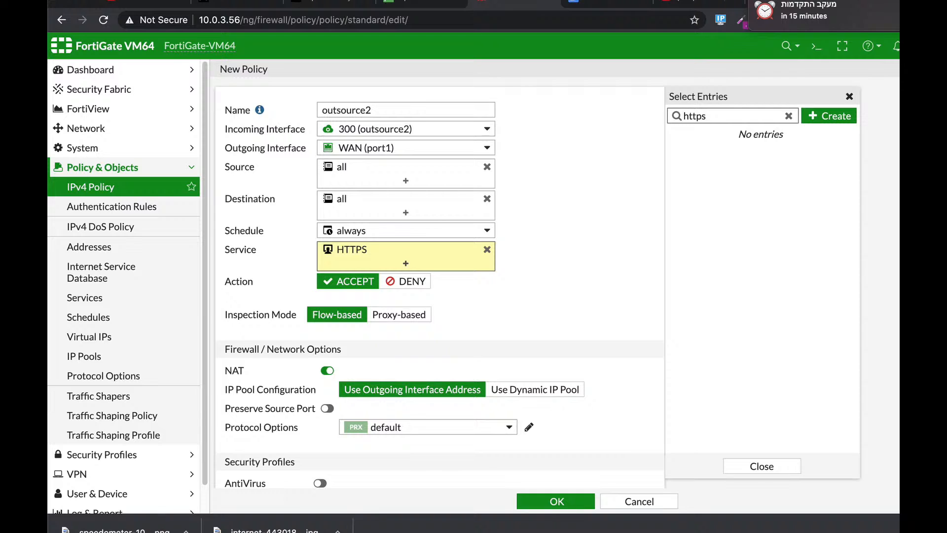
- Add the HTTP and DNS services to the outsource2 policy and save it
{"action": "key", "text": "BackSpace"}
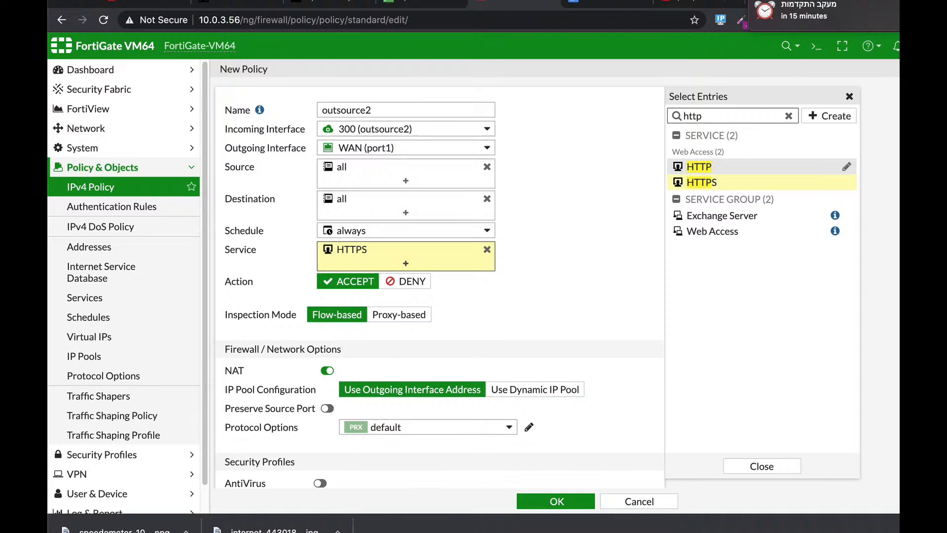
{"action": "left_click", "coordinate": [699, 166]}
{"action": "key", "text": "BackSpace"}
{"action": "key", "text": "BackSpace"}
{"action": "key", "text": "BackSpace"}
{"action": "key", "text": "BackSpace"}
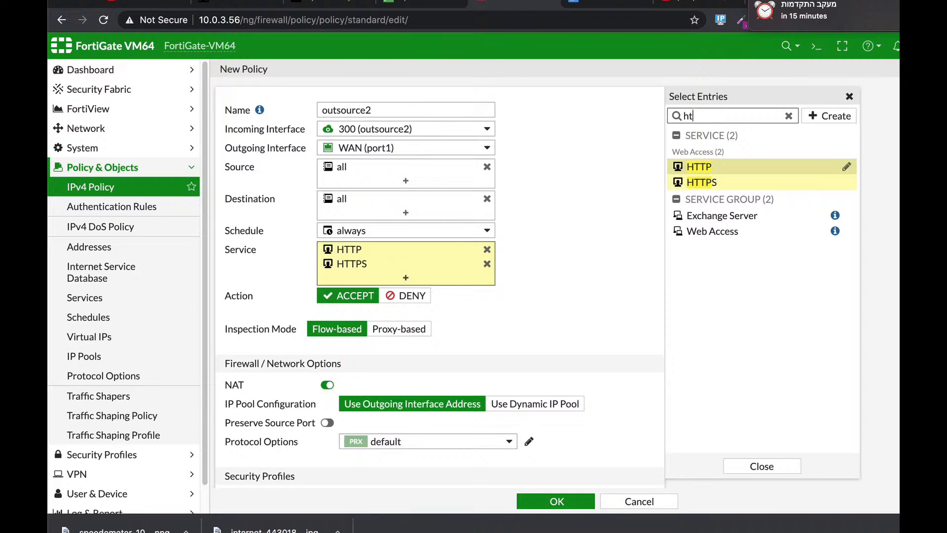
{"action": "type", "text": "dns"}
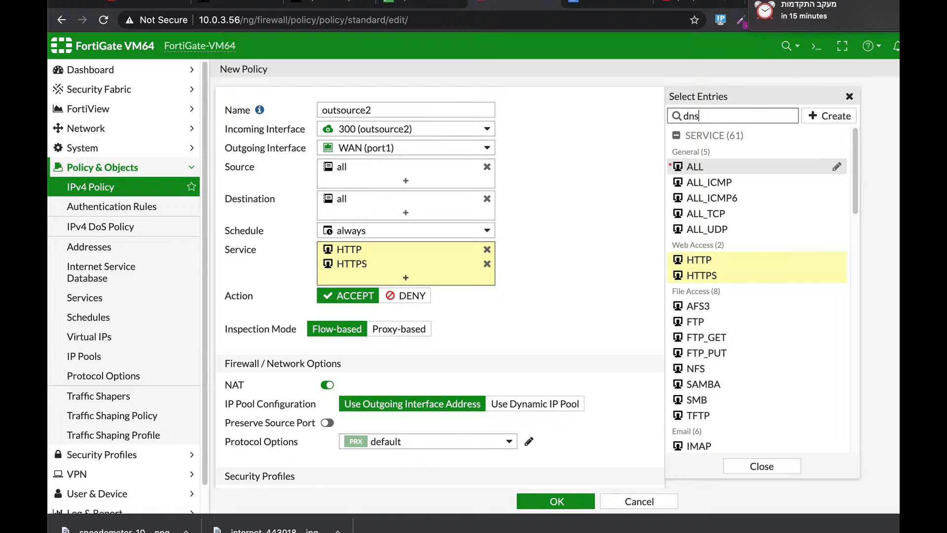
{"action": "left_click", "coordinate": [696, 166]}
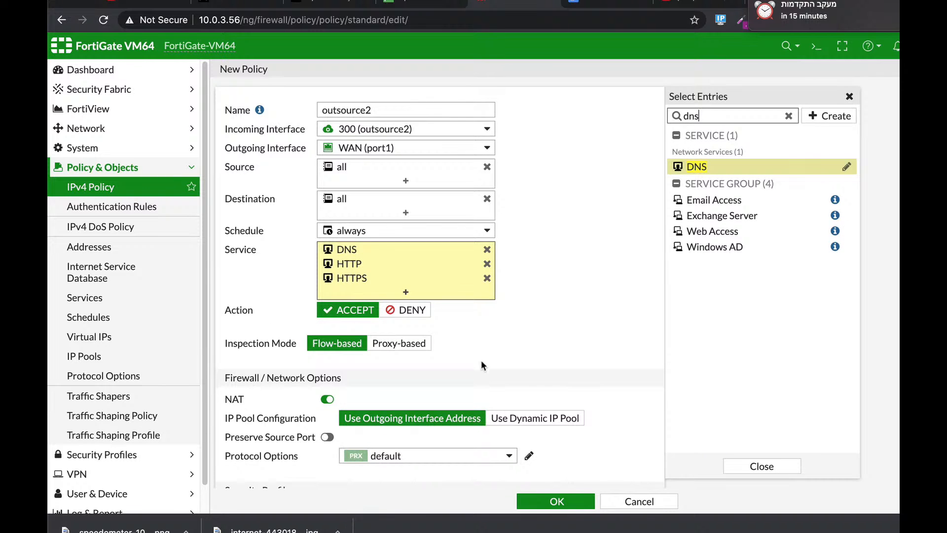
{"action": "scroll", "coordinate": [481, 365], "scroll_direction": "down", "scroll_amount": 6}
{"action": "left_click", "coordinate": [549, 501]}
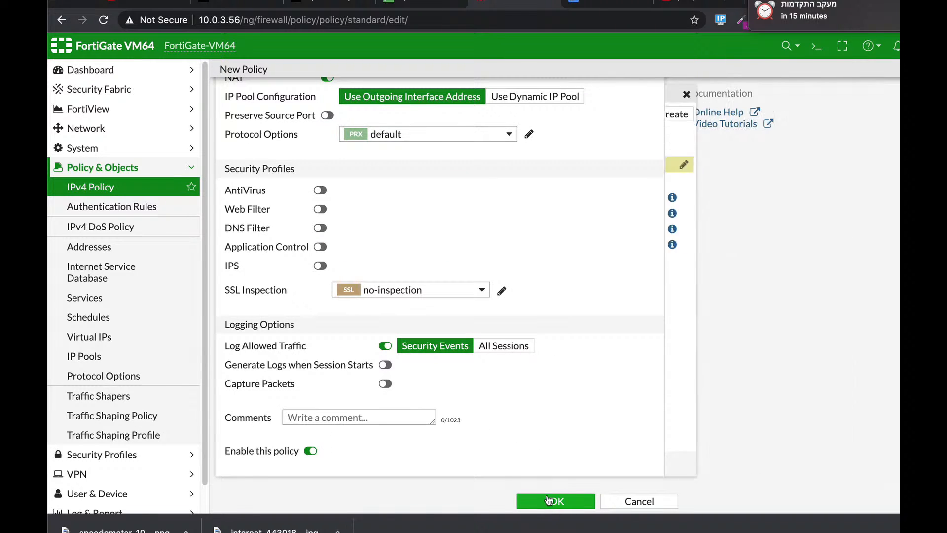
{"action": "left_click", "coordinate": [553, 501]}
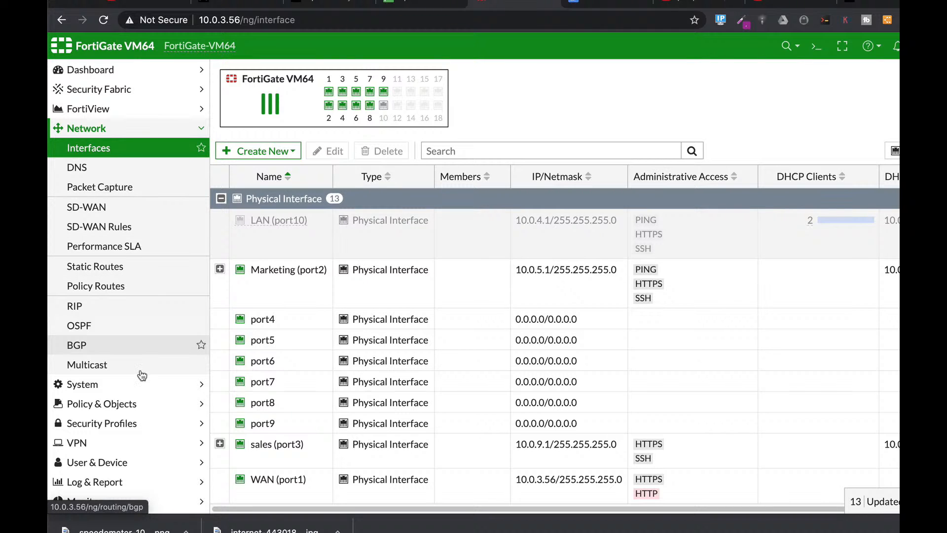
- Look up the Marketing (port2) interface and its IP/netmask in the network interface list
{"action": "left_click", "coordinate": [101, 403]}
{"action": "left_click", "coordinate": [106, 247]}
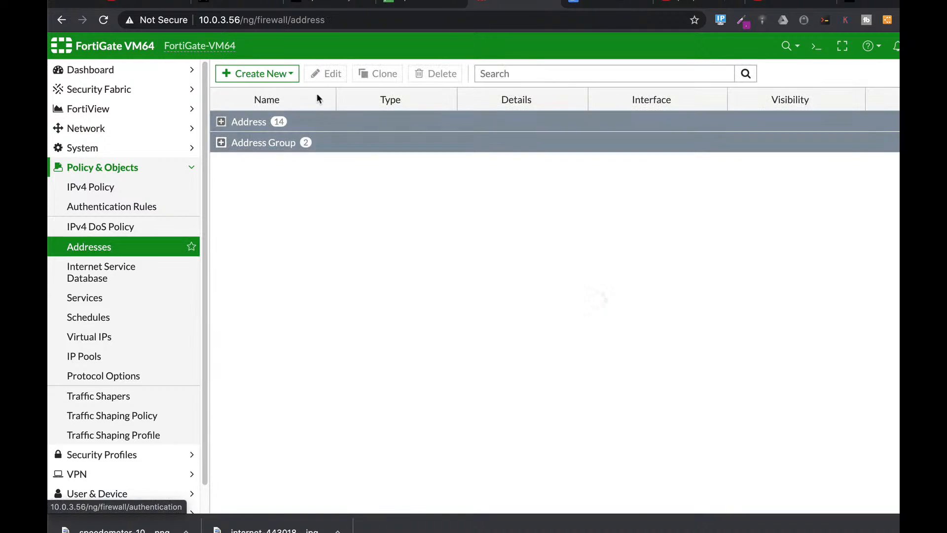
{"action": "left_click", "coordinate": [80, 129]}
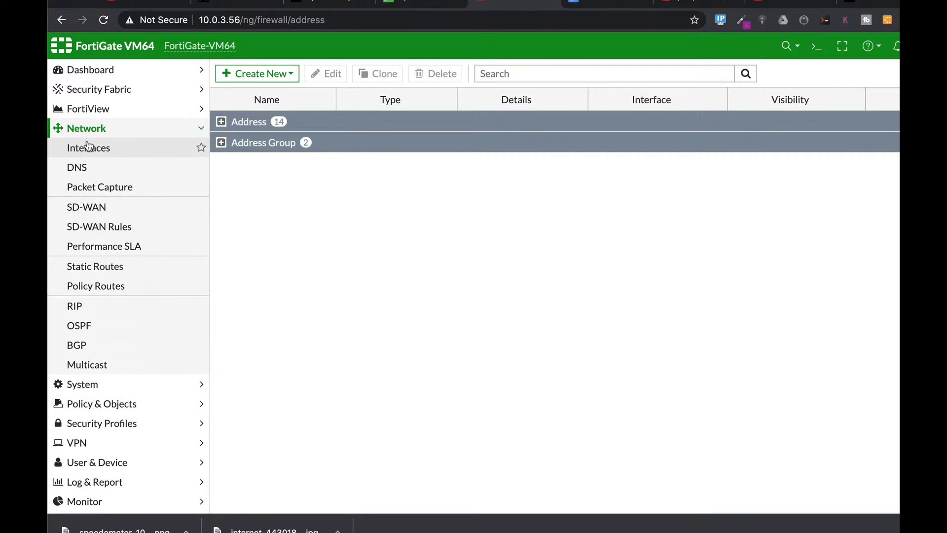
{"action": "left_click", "coordinate": [89, 148]}
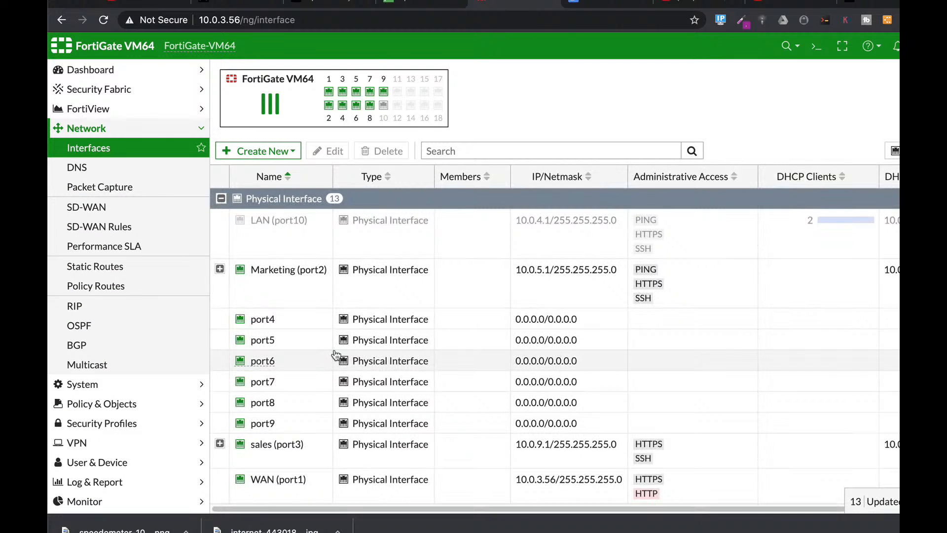
{"action": "left_click", "coordinate": [482, 270]}
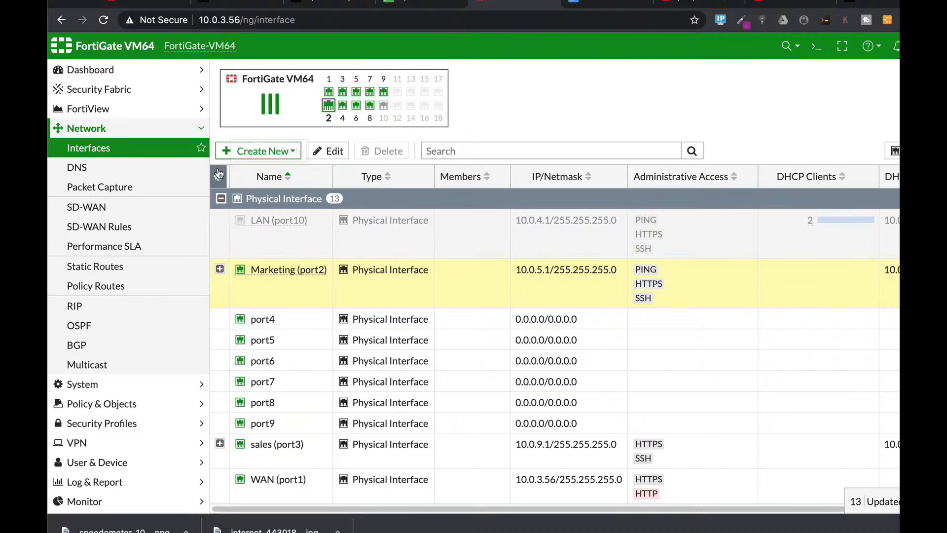
- Start a new firewall address object named "Limited ICMP"
{"action": "left_click", "coordinate": [132, 401]}
{"action": "left_click", "coordinate": [100, 246]}
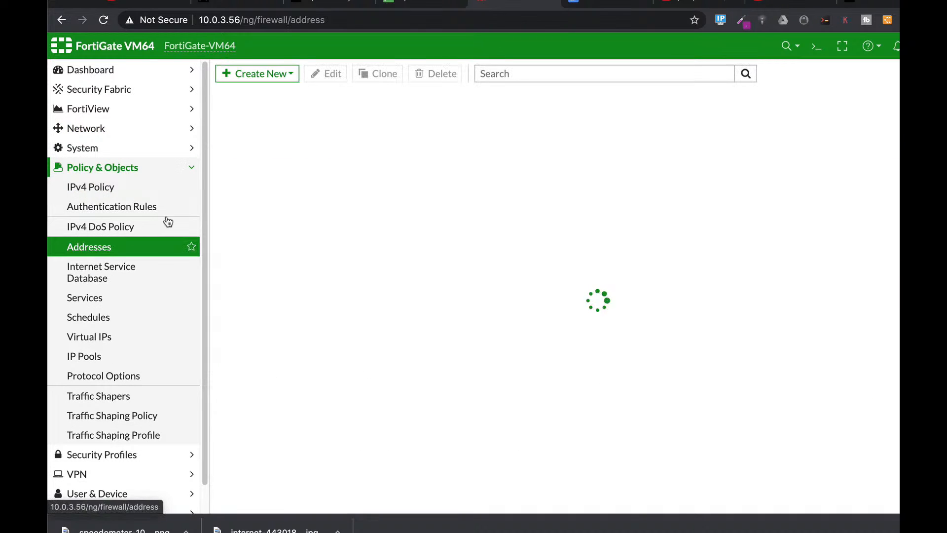
{"action": "left_click", "coordinate": [256, 76]}
{"action": "left_click", "coordinate": [259, 92]}
{"action": "left_click", "coordinate": [373, 102]}
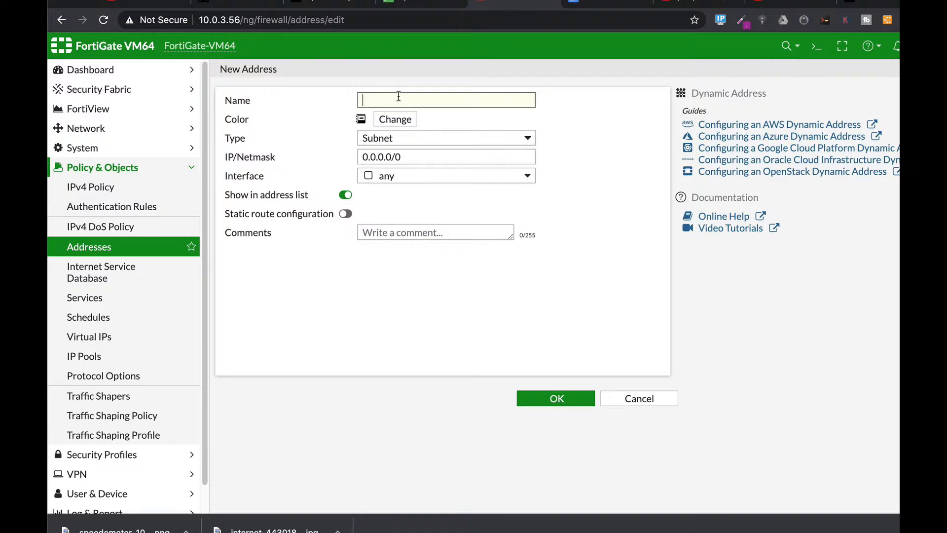
{"action": "key", "text": "BackSpace"}
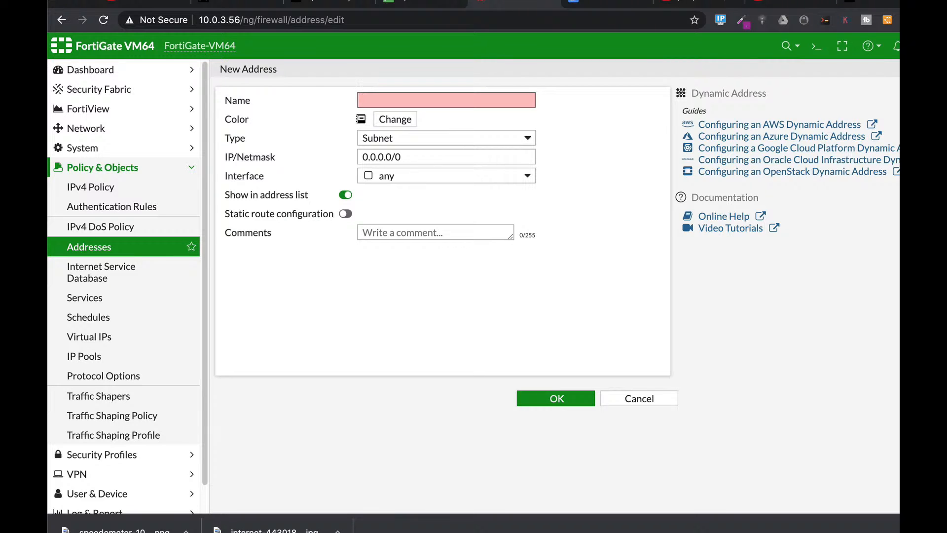
{"action": "type", "text": "Limited ICMP"}
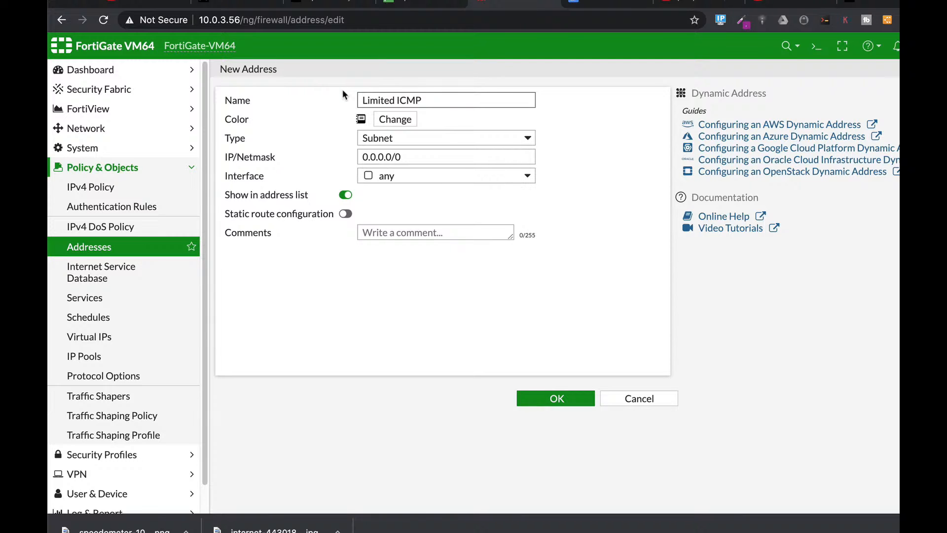
- Set the address type to IP Range with the range 10.0.5.3-10.0.5.3
{"action": "left_click", "coordinate": [389, 138]}
{"action": "left_click", "coordinate": [395, 153]}
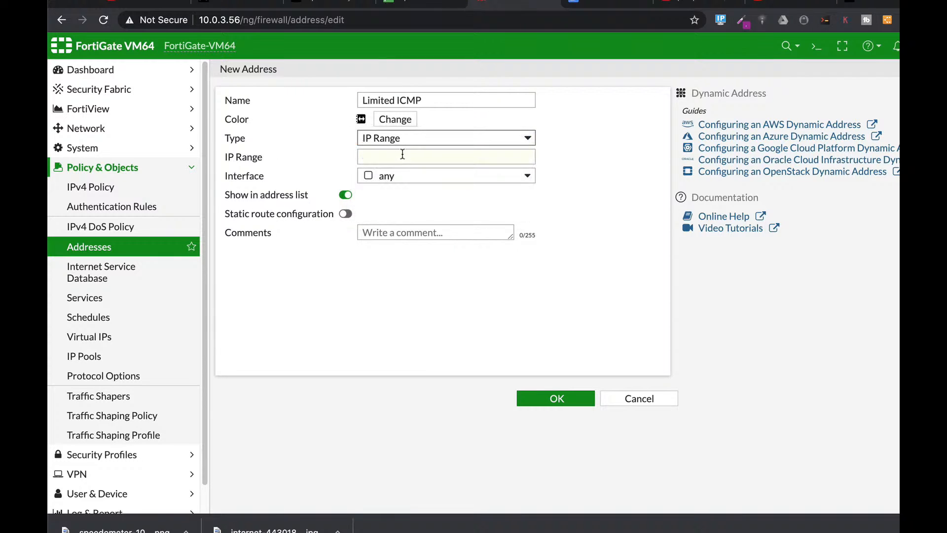
{"action": "left_click", "coordinate": [402, 158]}
{"action": "type", "text": "10."}
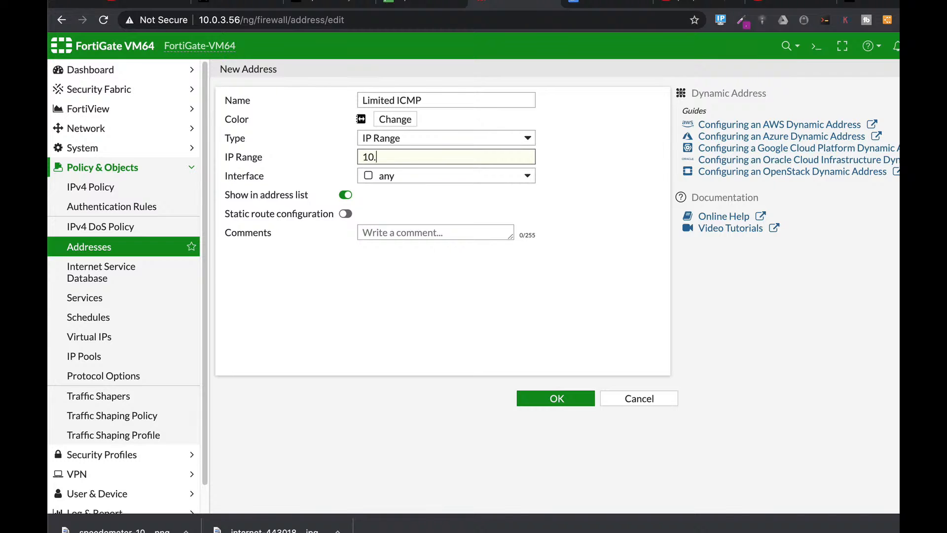
{"action": "type", "text": "0.5.2-10.0.5.2"}
{"action": "left_click_drag", "start_coordinate": [391, 156], "coordinate": [434, 157]}
{"action": "type", "text": "3"}
- Assign the Marketing (port2) interface to the Limited ICMP address and save it
{"action": "left_click", "coordinate": [425, 172]}
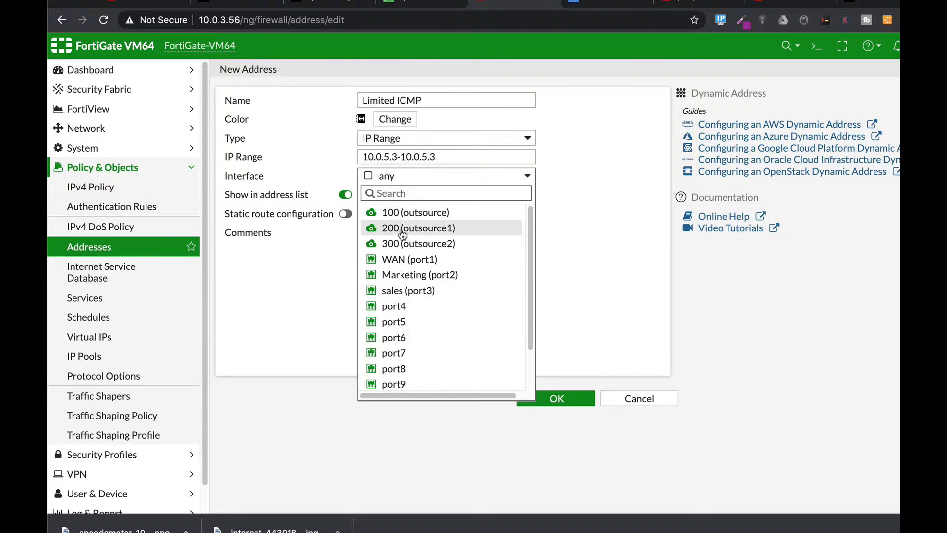
{"action": "left_click", "coordinate": [419, 275]}
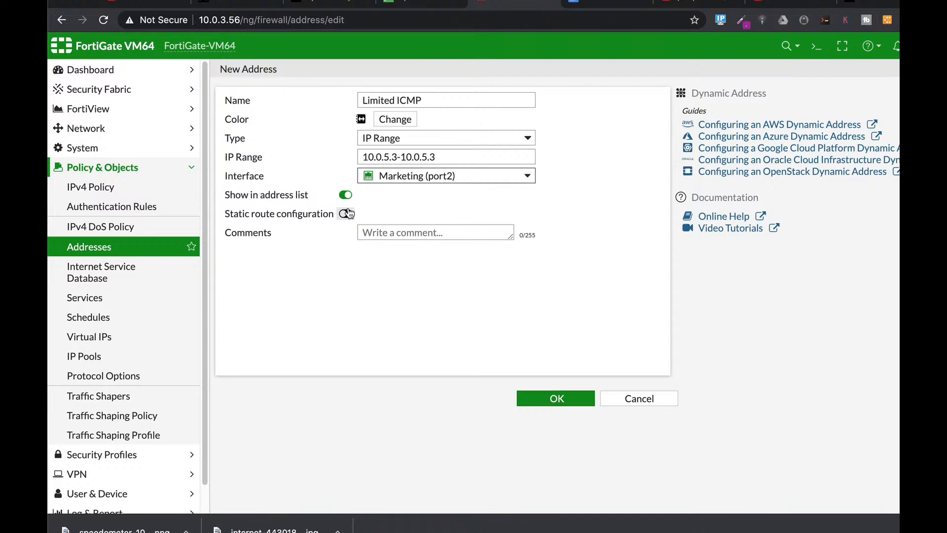
{"action": "left_click", "coordinate": [560, 402]}
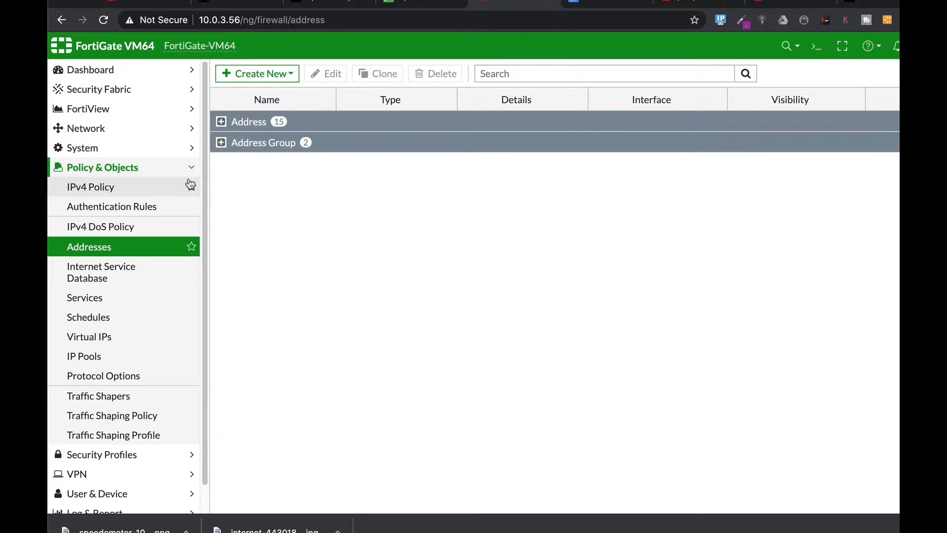
- Start a new IPv4 policy named "no icmp" with incoming interface Marketing (port2) and outgoing interface WAN (port1)
{"action": "left_click", "coordinate": [88, 188]}
{"action": "left_click", "coordinate": [255, 73]}
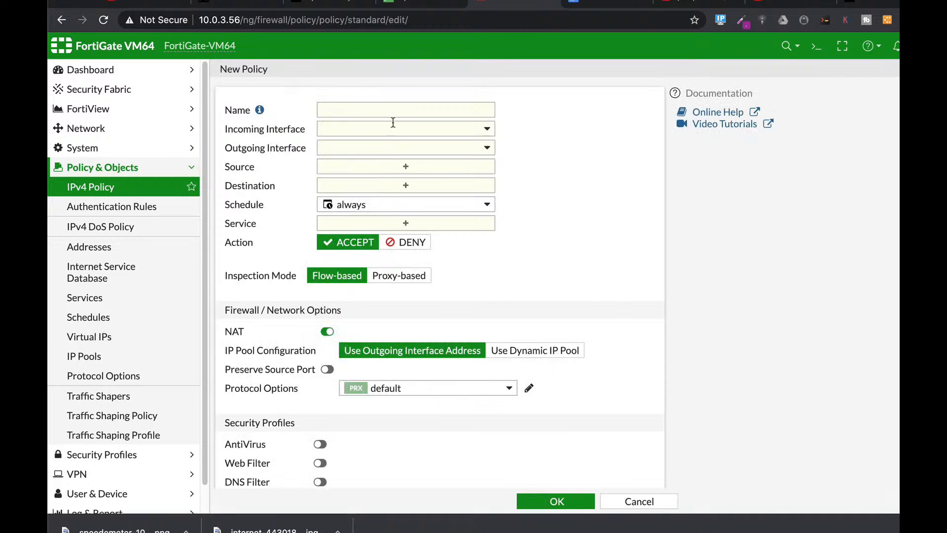
{"action": "left_click", "coordinate": [338, 113]}
{"action": "type", "text": "no icmp"}
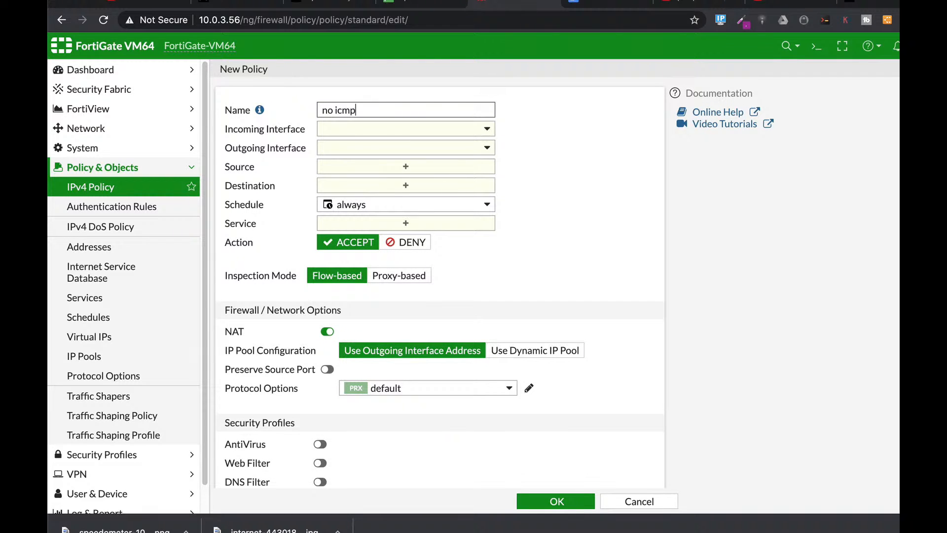
{"action": "left_click", "coordinate": [347, 128]}
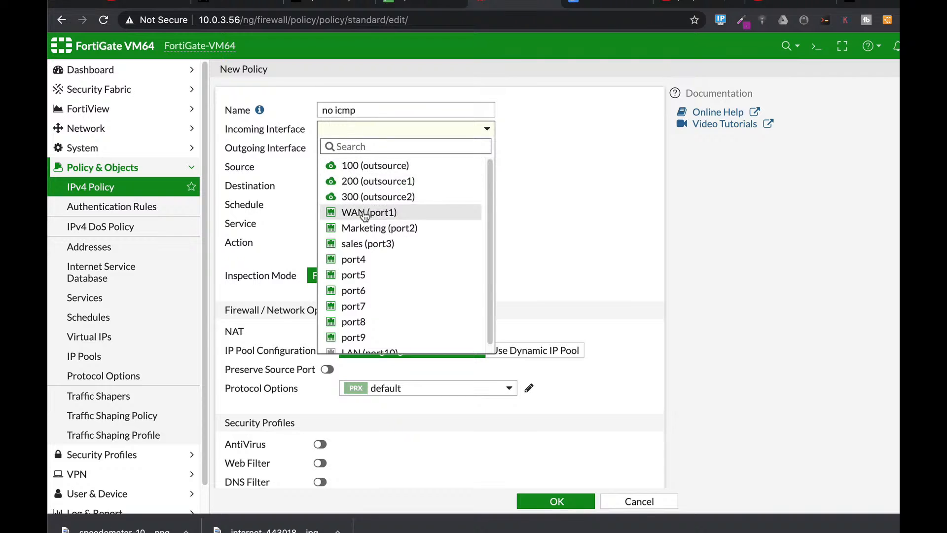
{"action": "left_click", "coordinate": [361, 228]}
{"action": "left_click", "coordinate": [348, 148]}
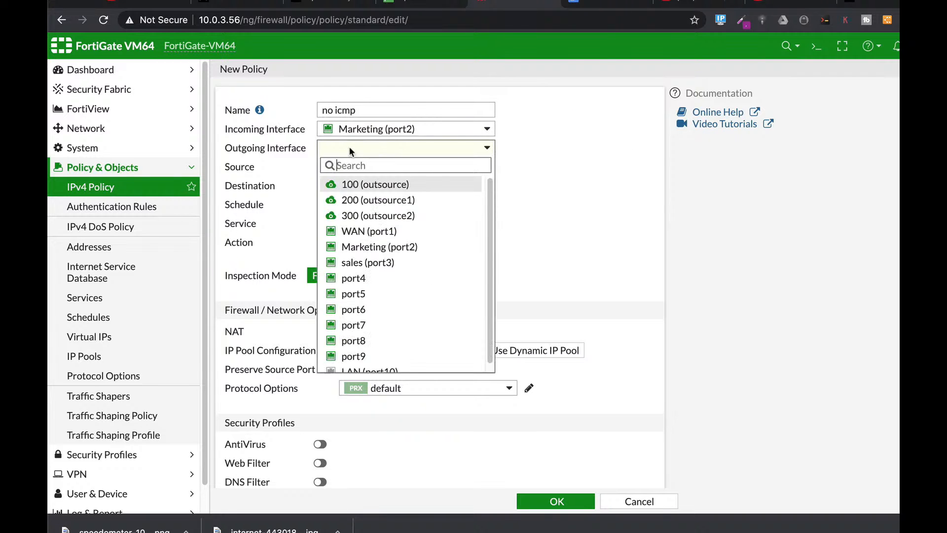
{"action": "left_click", "coordinate": [351, 230]}
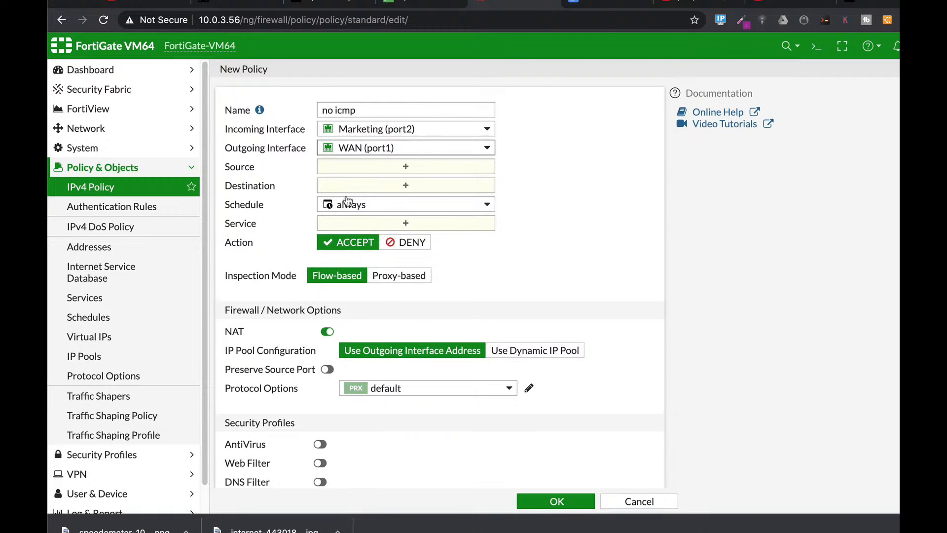
- Set the policy's source to Limited ICMP and its destination to all
{"action": "left_click", "coordinate": [364, 168]}
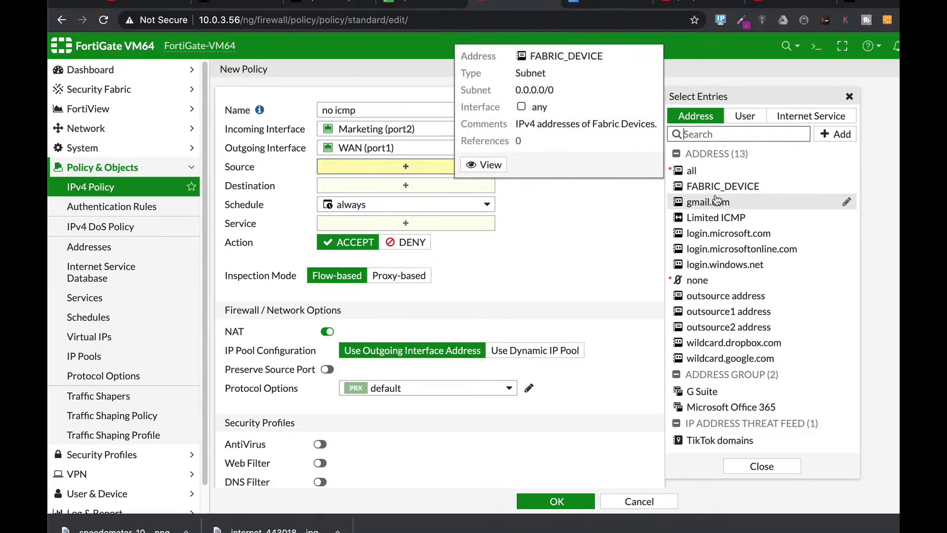
{"action": "left_click", "coordinate": [715, 217]}
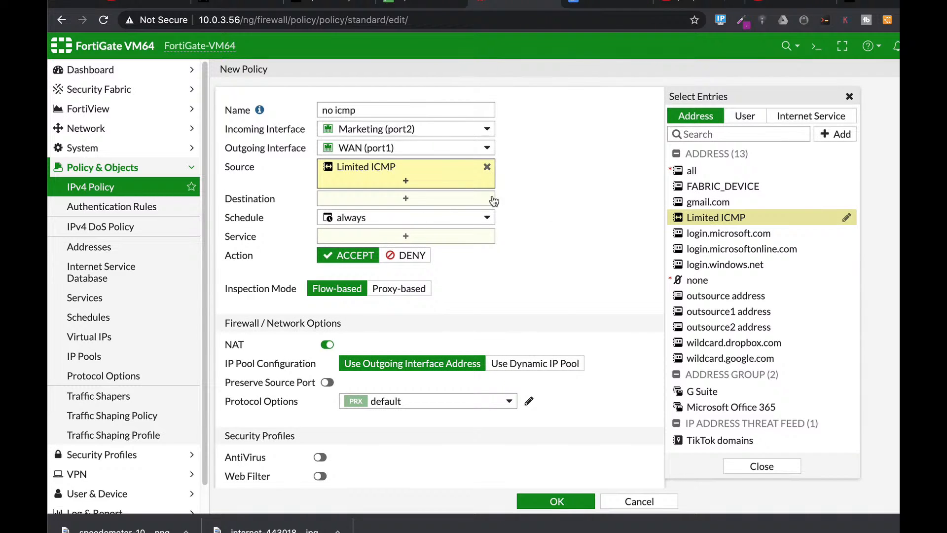
{"action": "left_click", "coordinate": [406, 197]}
{"action": "left_click", "coordinate": [691, 171]}
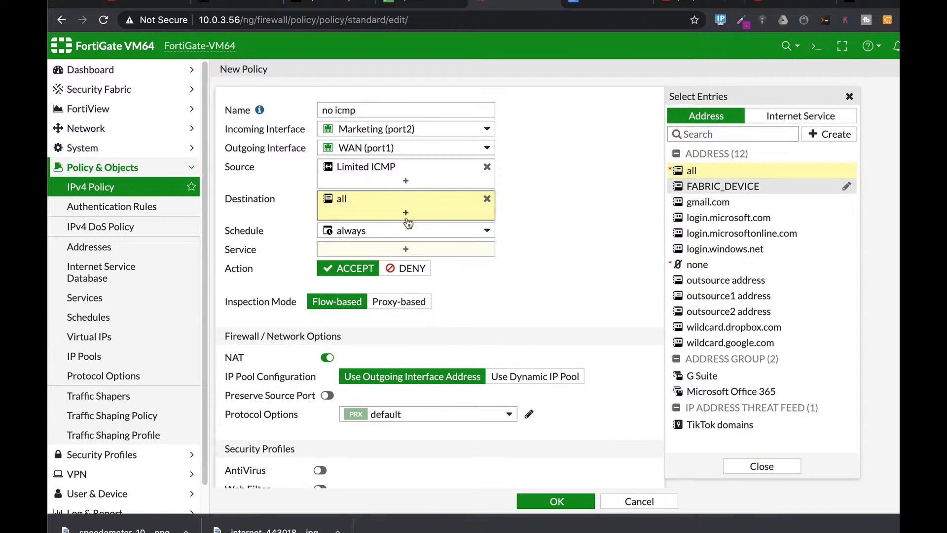
- Add the ALL_ICMP, ALL_ICMP6 and PING services to the no icmp policy
{"action": "left_click", "coordinate": [392, 250]}
{"action": "left_click", "coordinate": [721, 113]}
{"action": "type", "text": "icmp"}
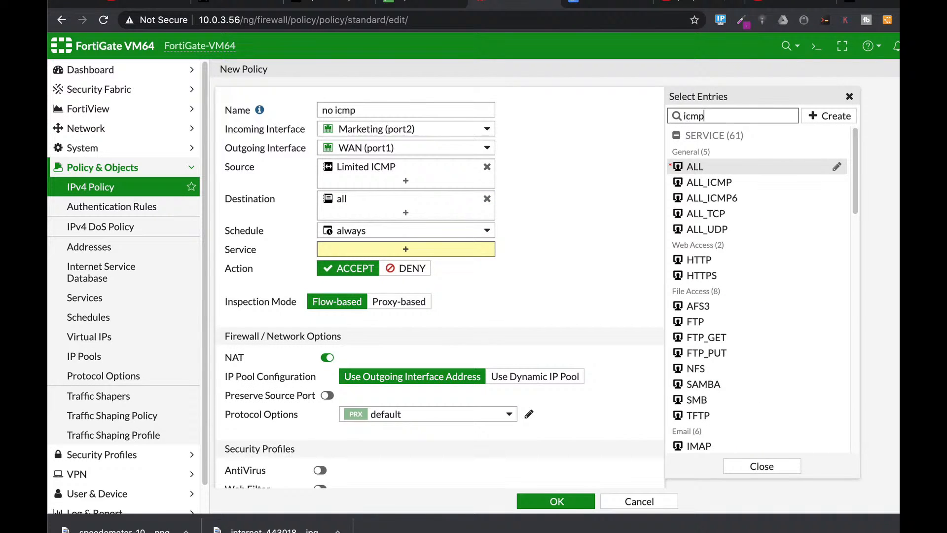
{"action": "left_click", "coordinate": [716, 166]}
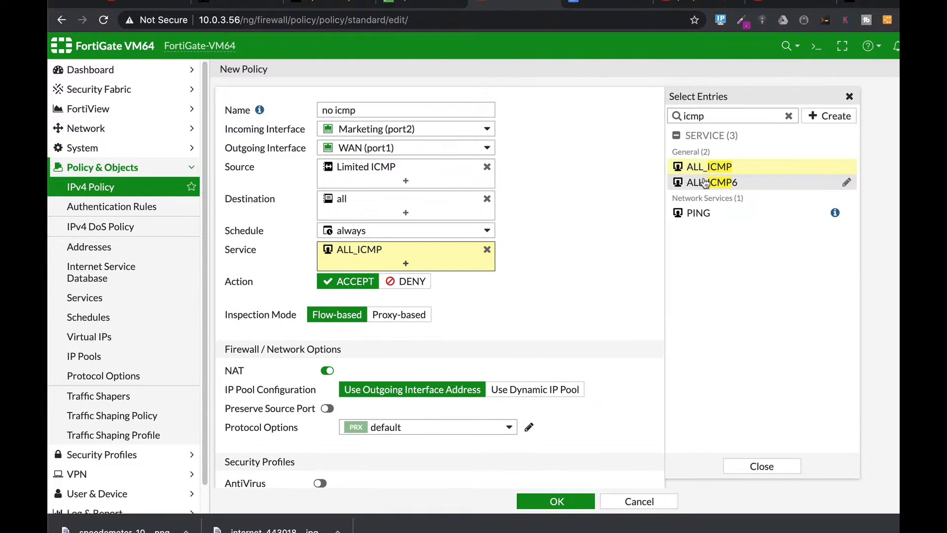
{"action": "left_click", "coordinate": [702, 182]}
{"action": "left_click", "coordinate": [694, 212]}
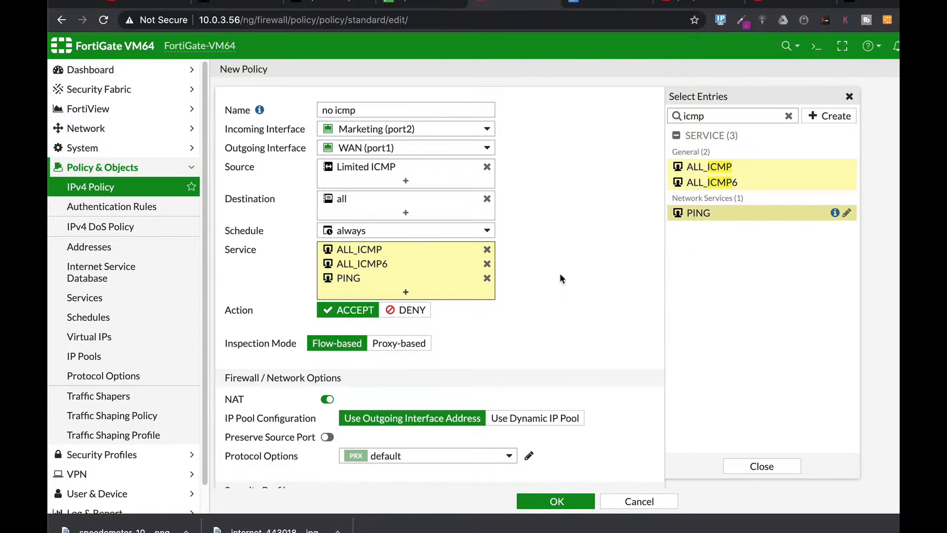
- Save the no icmp policy with the DENY action and move it up within the Marketing-to-WAN policies
{"action": "left_click", "coordinate": [409, 311]}
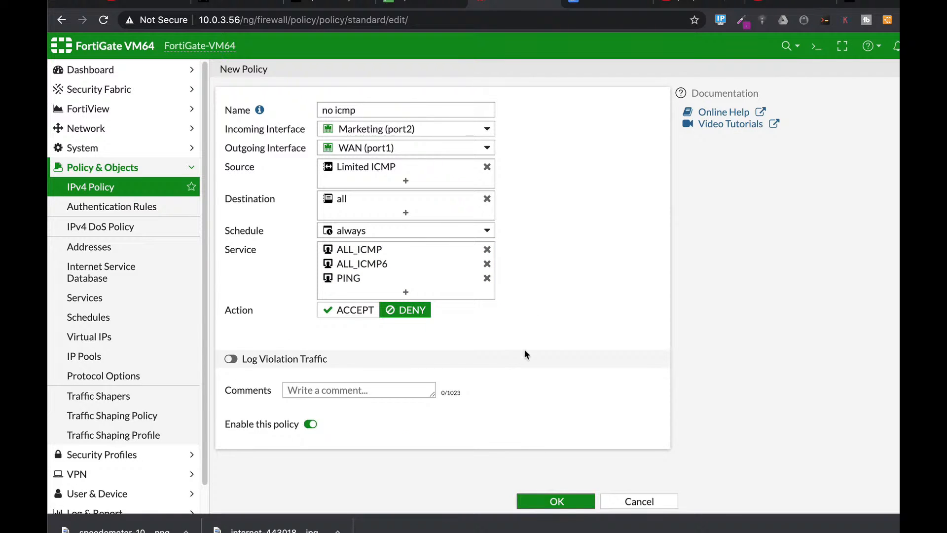
{"action": "left_click", "coordinate": [539, 498]}
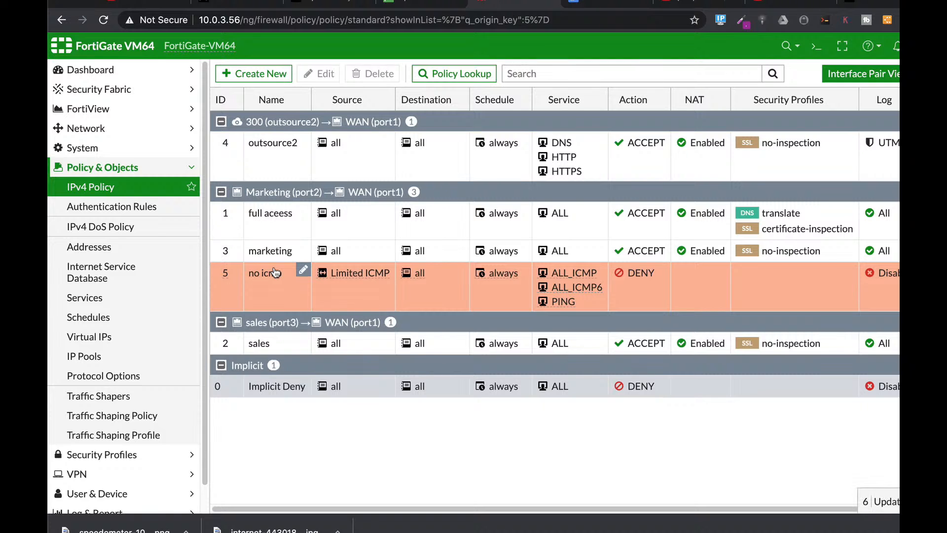
{"action": "left_click_drag", "start_coordinate": [260, 274], "coordinate": [225, 231]}
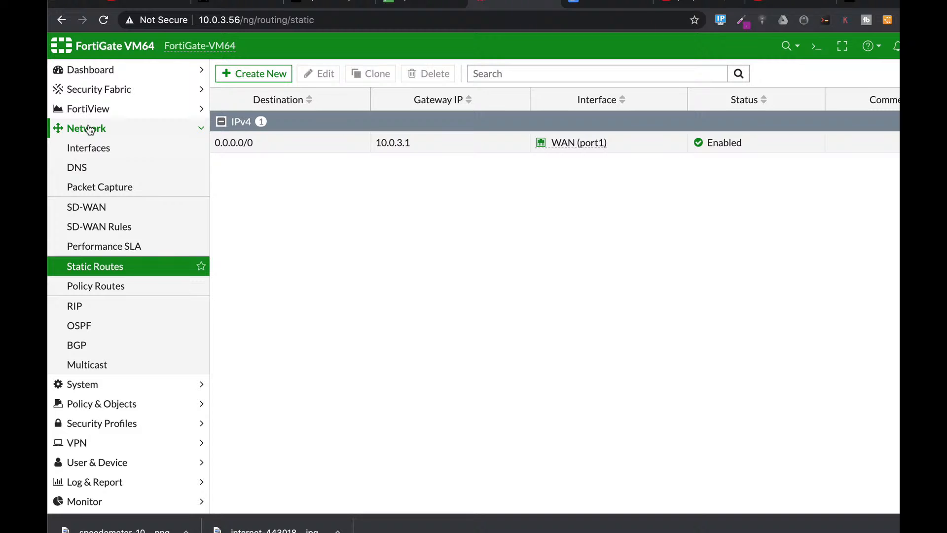
- Open the new static route form and cancel it without creating a route
{"action": "left_click", "coordinate": [271, 75]}
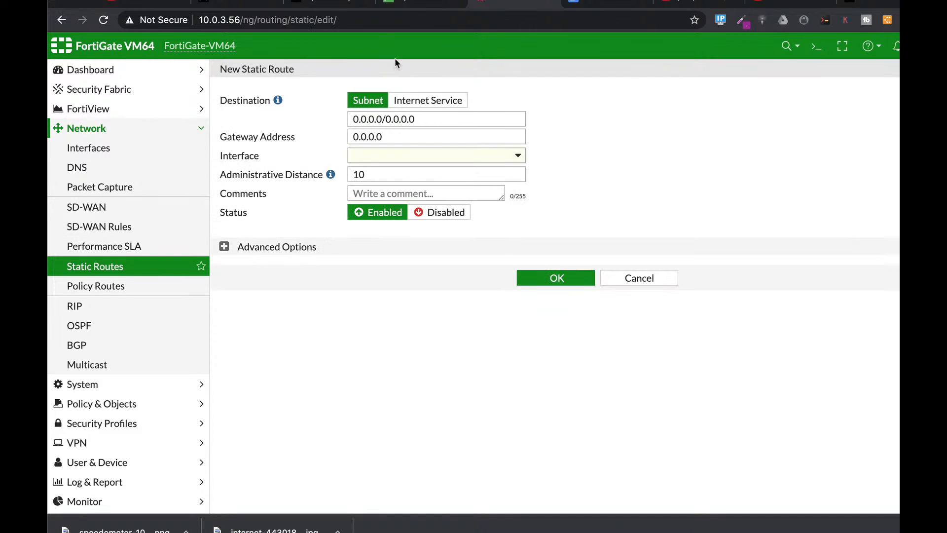
{"action": "left_click", "coordinate": [617, 279]}
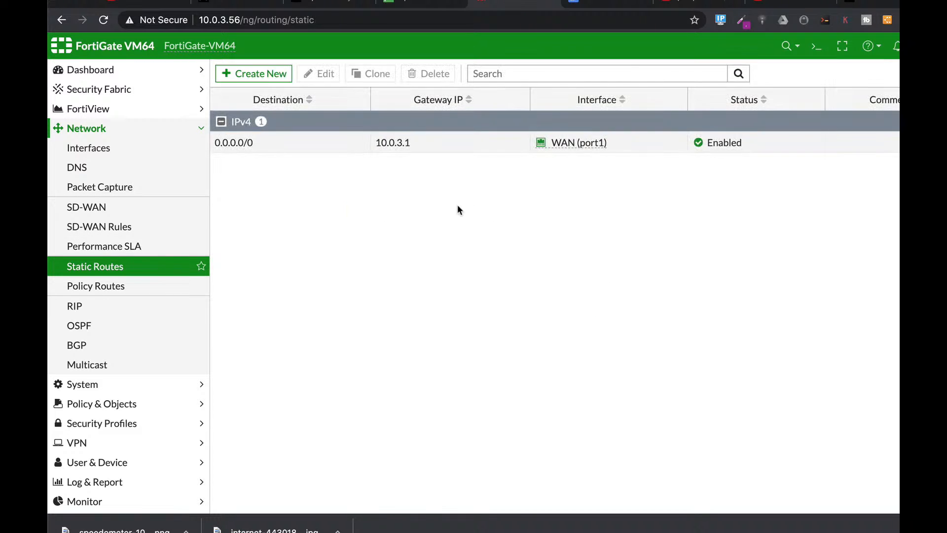
- Open the default static route through WAN (port1) and examine its destination, interface choices, administrative distance and advanced priority setting
{"action": "left_click", "coordinate": [250, 148]}
{"action": "left_click", "coordinate": [320, 74]}
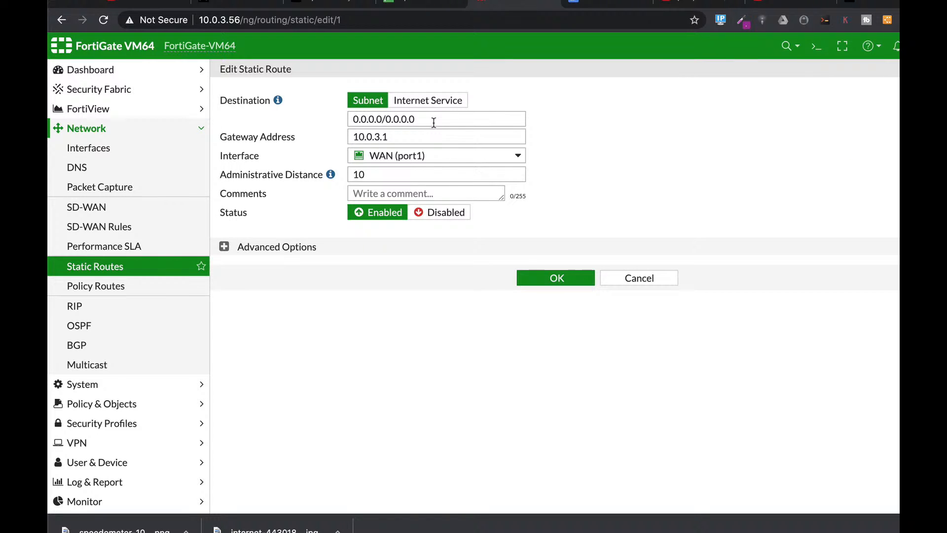
{"action": "left_click_drag", "start_coordinate": [434, 123], "coordinate": [333, 121]}
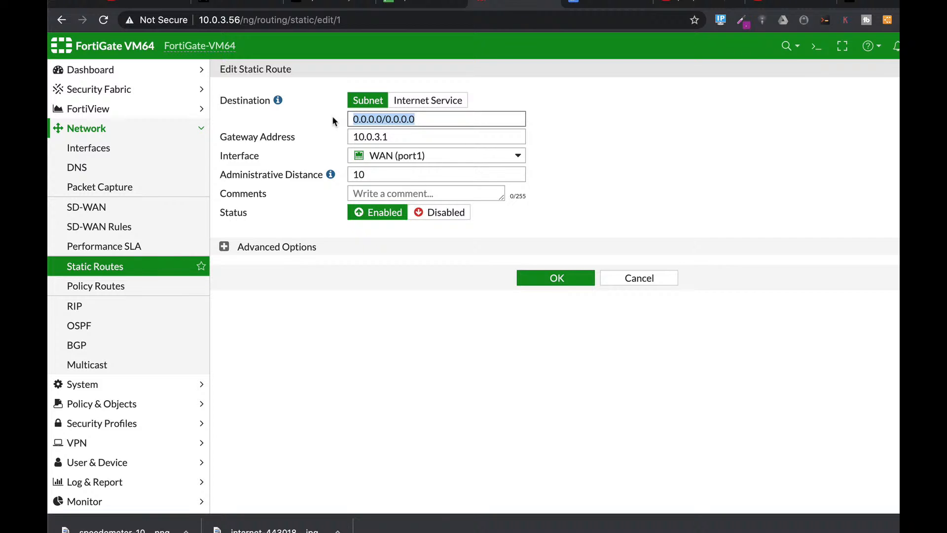
{"action": "left_click", "coordinate": [387, 157]}
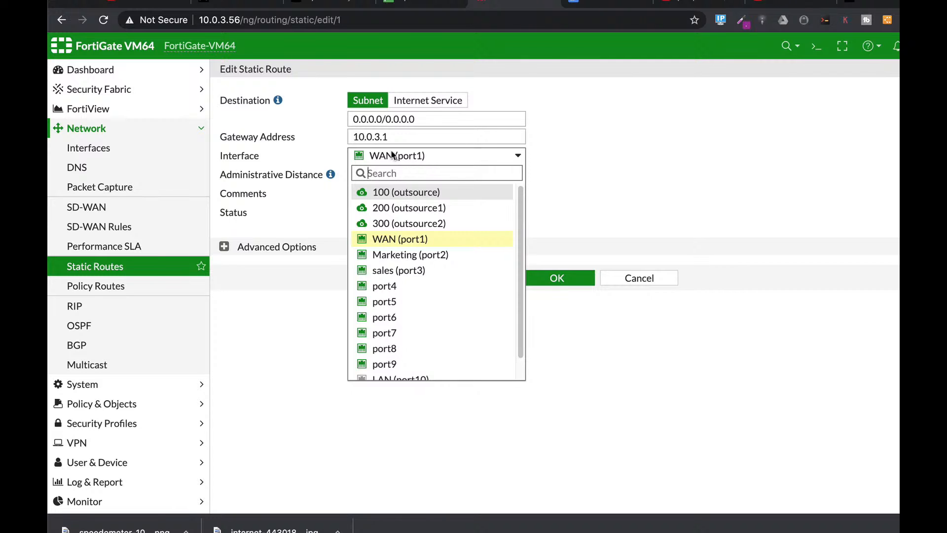
{"action": "left_click", "coordinate": [588, 163]}
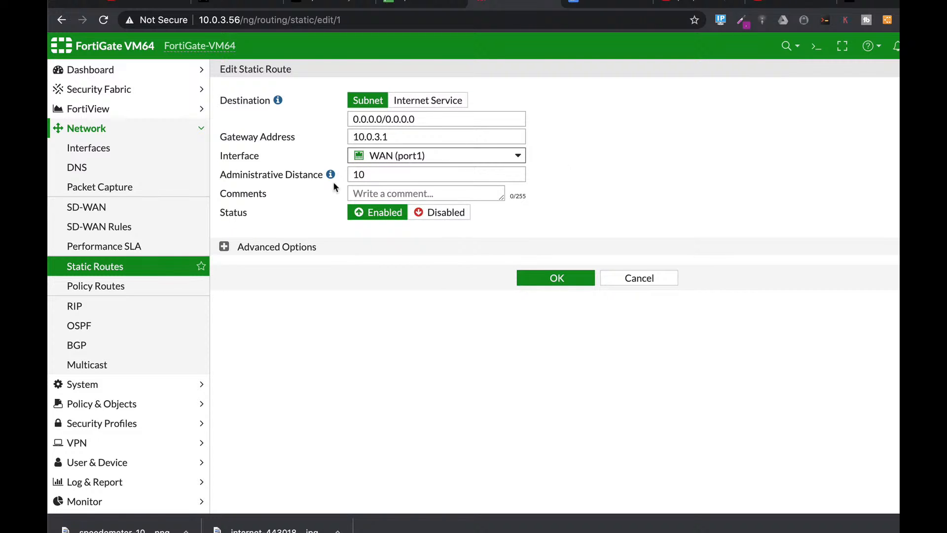
{"action": "left_click", "coordinate": [370, 173]}
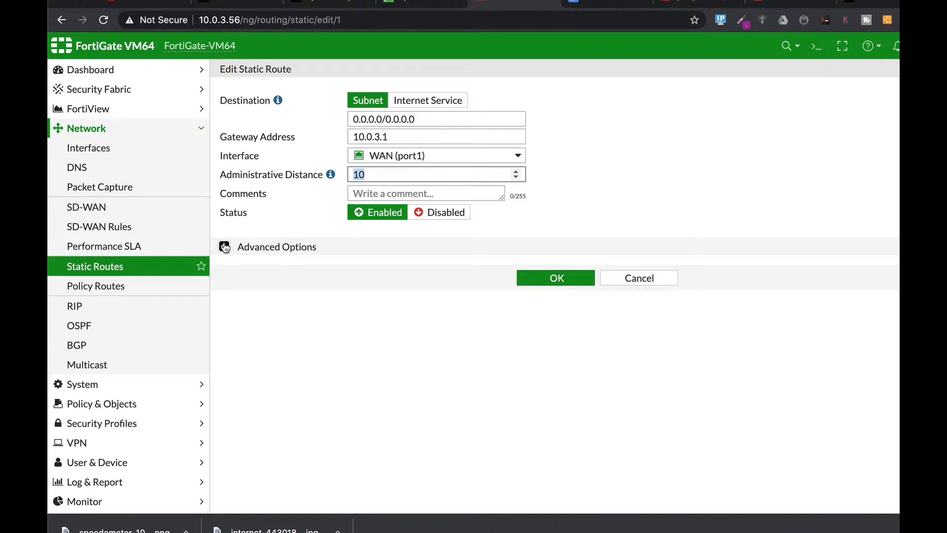
{"action": "left_click", "coordinate": [250, 246]}
{"action": "left_click", "coordinate": [302, 268]}
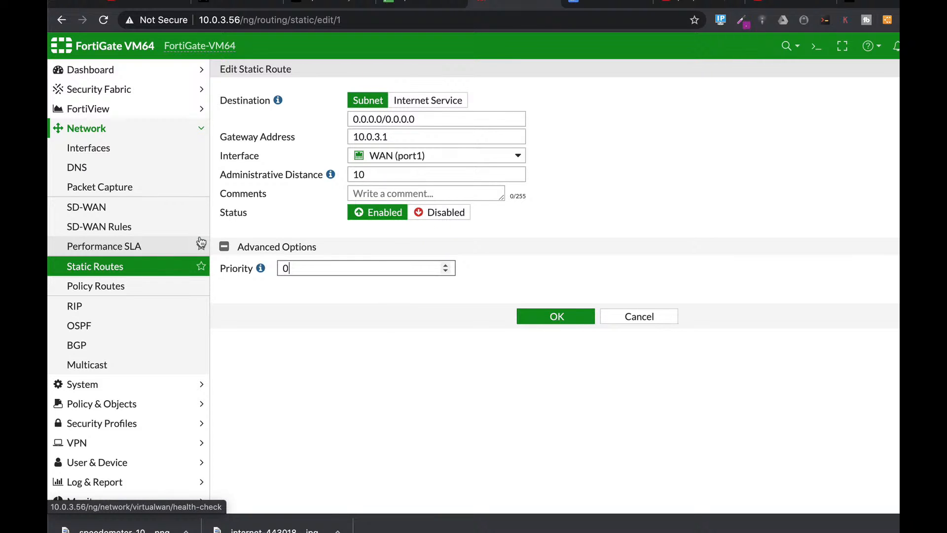
- Look over the policy objects and the available security profile types, ending on the IPv4 policy list
{"action": "left_click", "coordinate": [164, 403]}
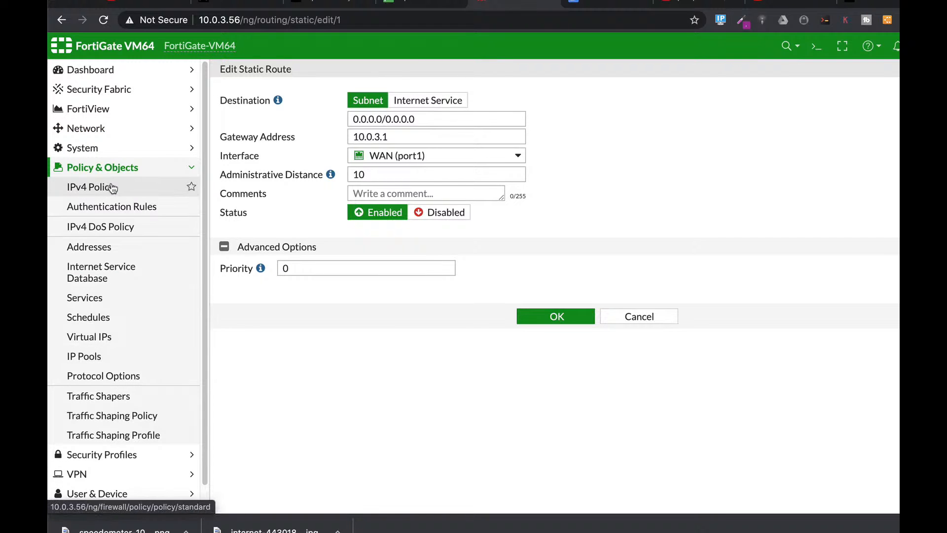
{"action": "left_click", "coordinate": [138, 458]}
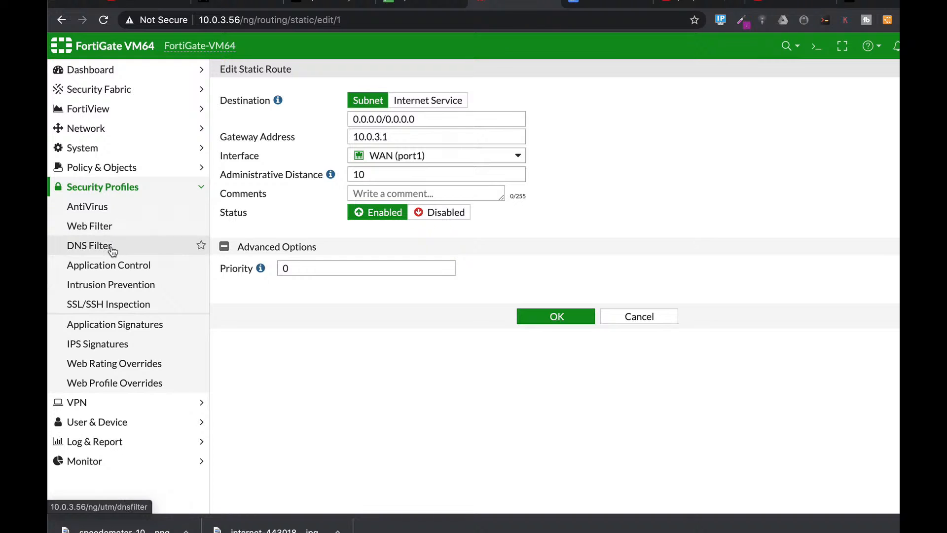
{"action": "left_click", "coordinate": [118, 168]}
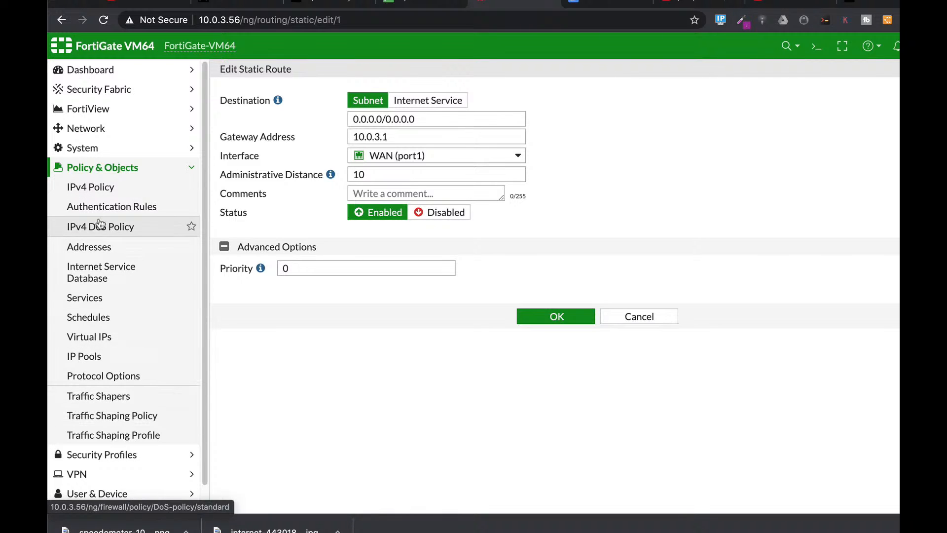
{"action": "left_click", "coordinate": [95, 192]}
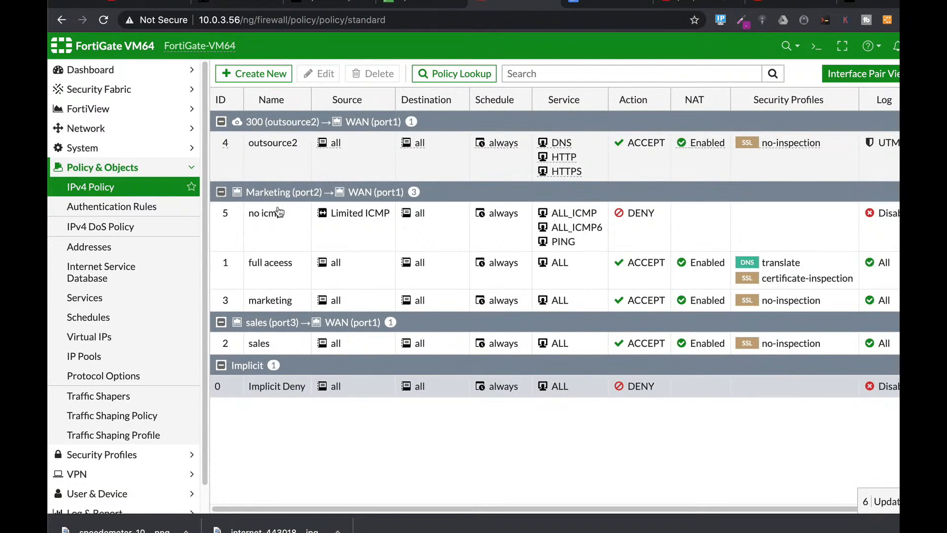
- Open the Marketing-to-WAN full aceess policy for editing and switch on AntiVirus in its security profiles
{"action": "left_click", "coordinate": [261, 272]}
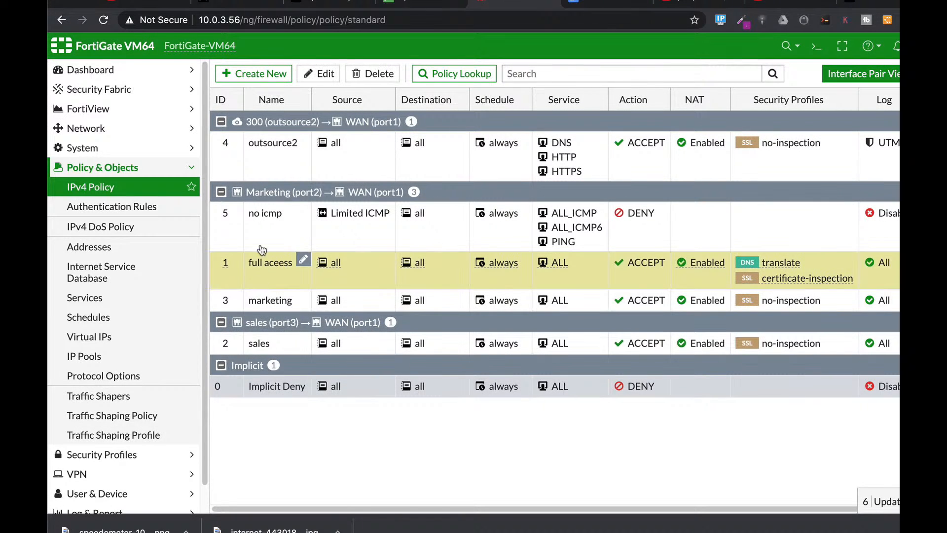
{"action": "left_click", "coordinate": [313, 77]}
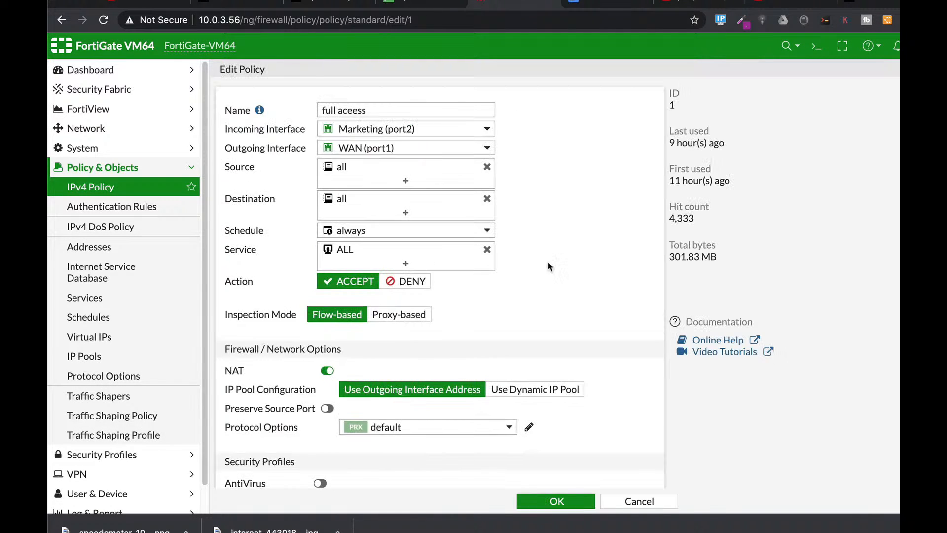
{"action": "scroll", "coordinate": [562, 261], "scroll_direction": "down", "scroll_amount": 1}
{"action": "scroll", "coordinate": [577, 262], "scroll_direction": "down", "scroll_amount": 3}
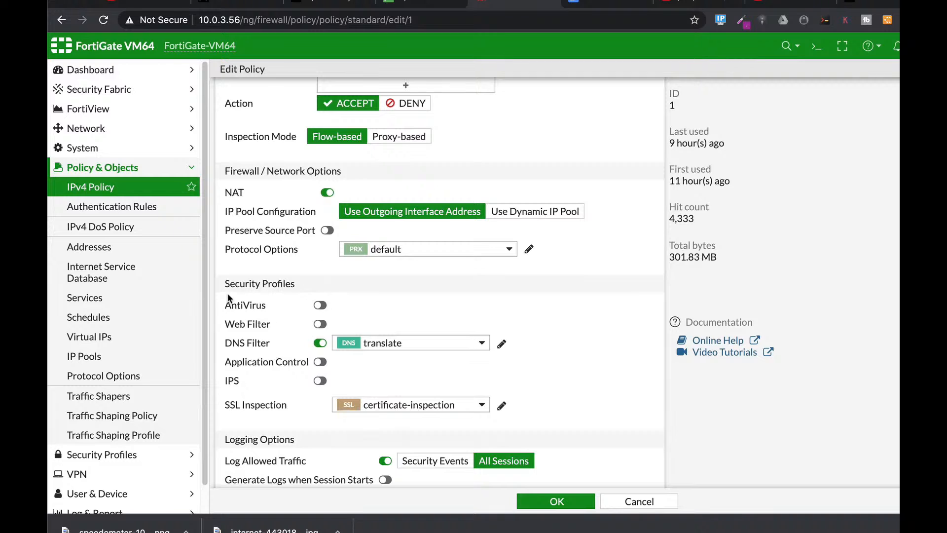
{"action": "left_click", "coordinate": [320, 306]}
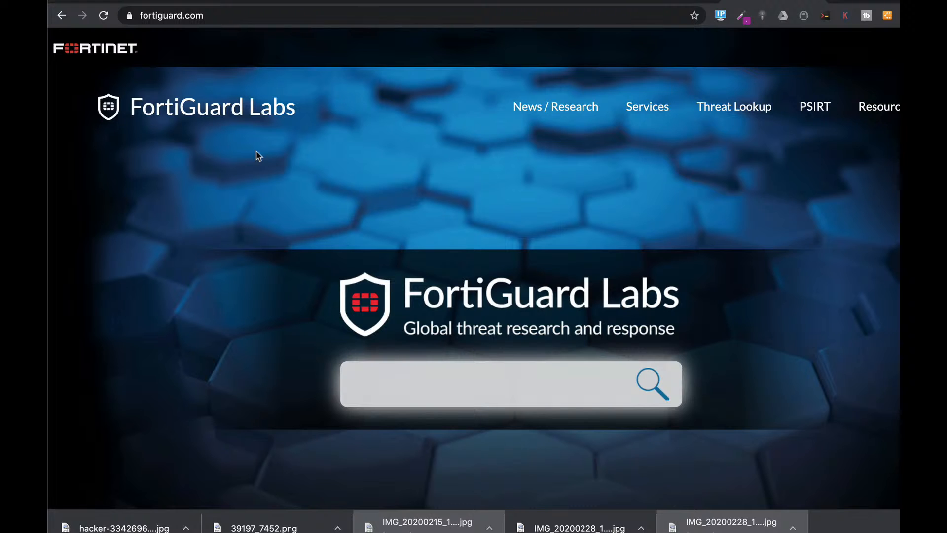
- Open the Application Control encyclopedia on FortiGuard Labs and search the site for team viewer
{"action": "mouse_move", "coordinate": [734, 106]}
{"action": "left_click", "coordinate": [734, 225]}
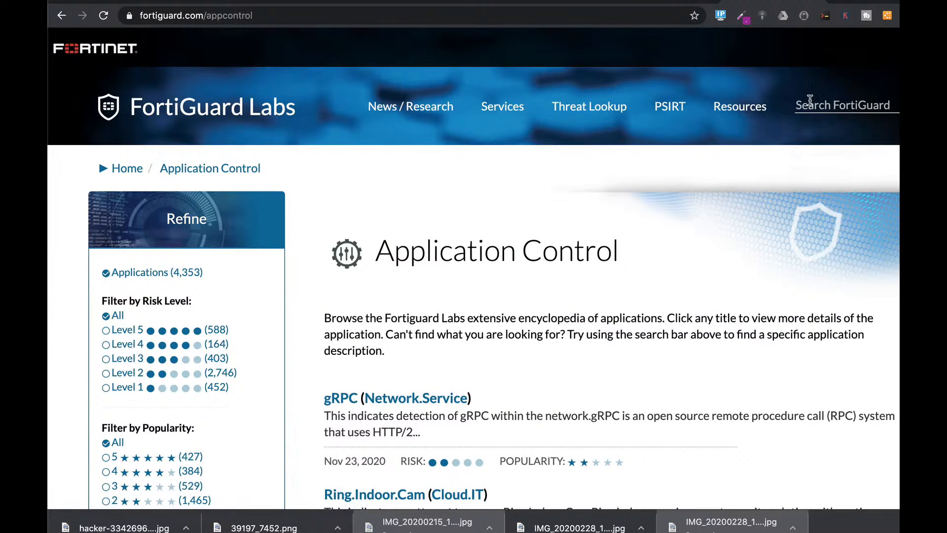
{"action": "left_click", "coordinate": [809, 100]}
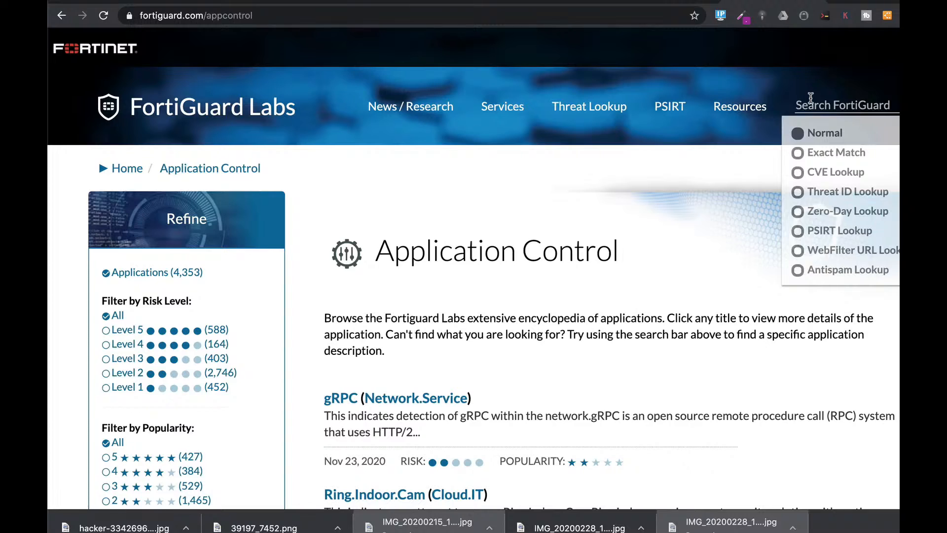
{"action": "type", "text": "team viewer"}
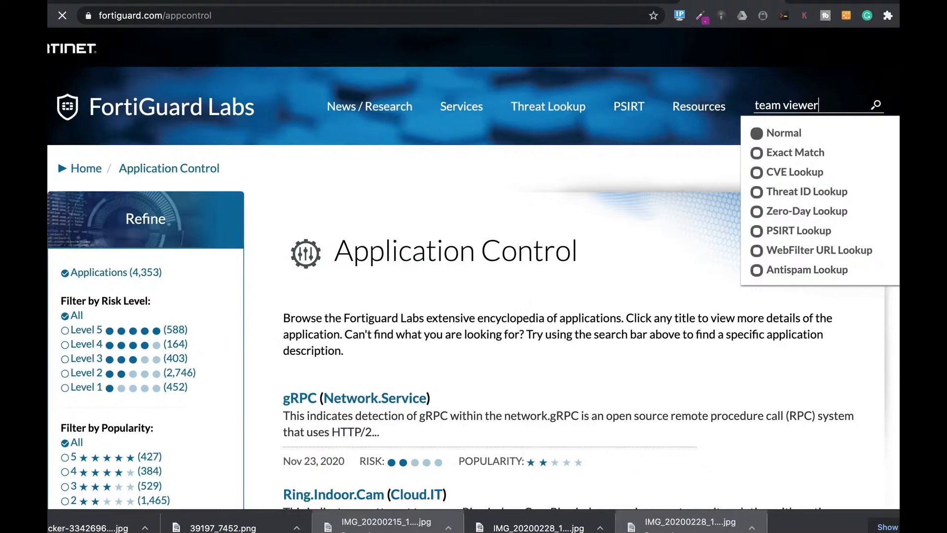
{"action": "key", "text": "Return"}
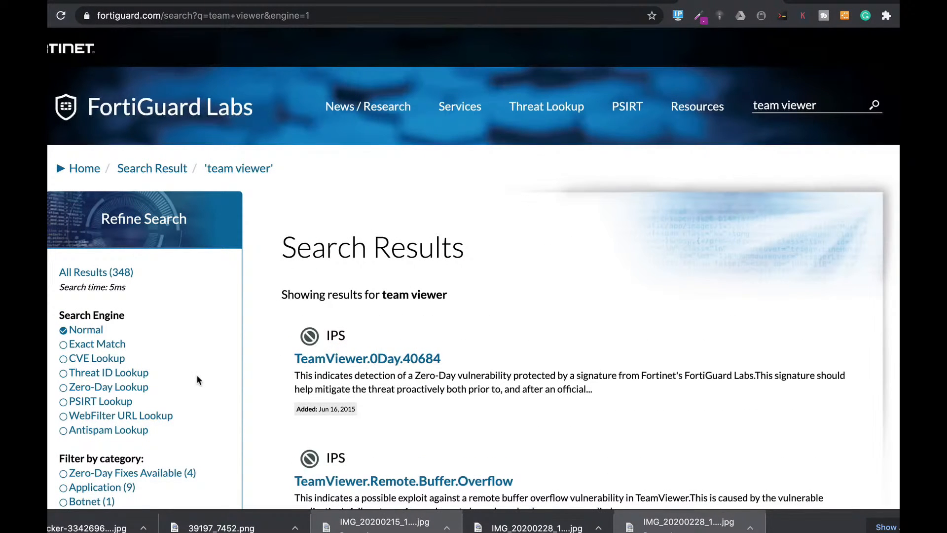
- Filter the search results to the Application category and look up the ID in the TeamViewer entry
{"action": "scroll", "coordinate": [203, 419], "scroll_direction": "down", "scroll_amount": 3}
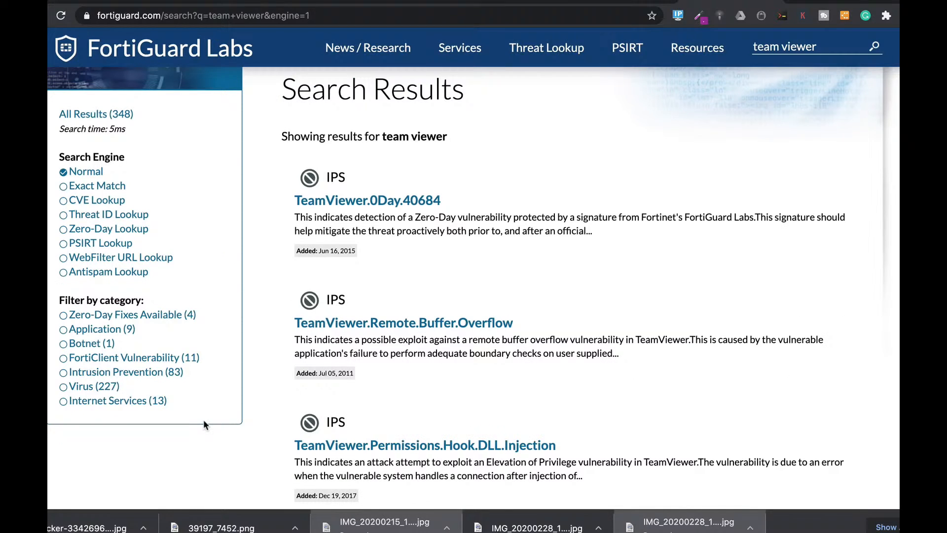
{"action": "left_click", "coordinate": [99, 328]}
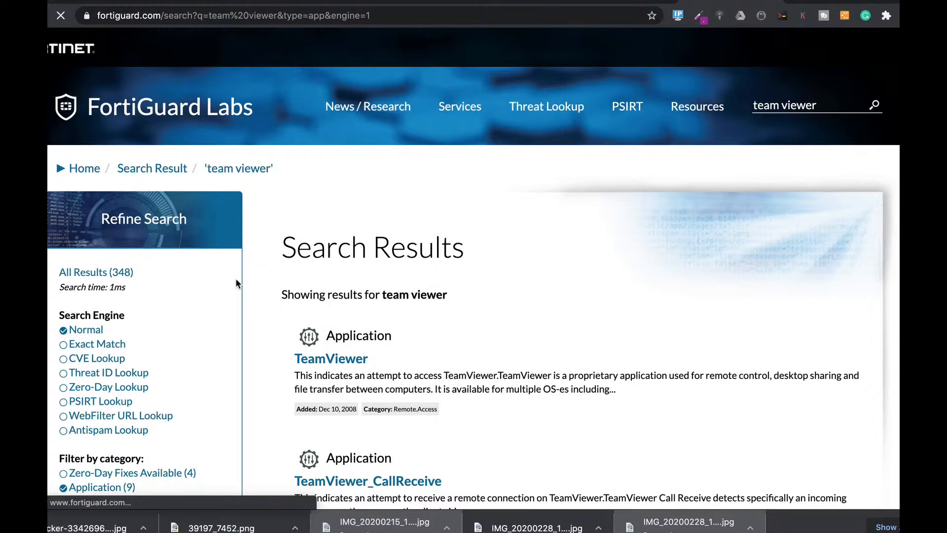
{"action": "left_click", "coordinate": [351, 363]}
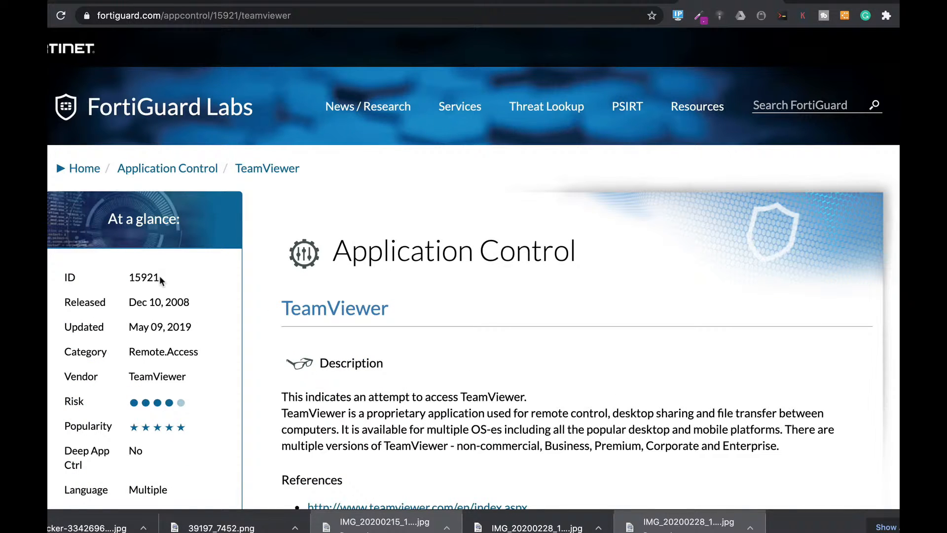
{"action": "left_click_drag", "start_coordinate": [161, 279], "coordinate": [128, 279]}
- Search FortiGuard for netflix and look up the application ID in the Netflix entry
{"action": "left_click", "coordinate": [787, 107]}
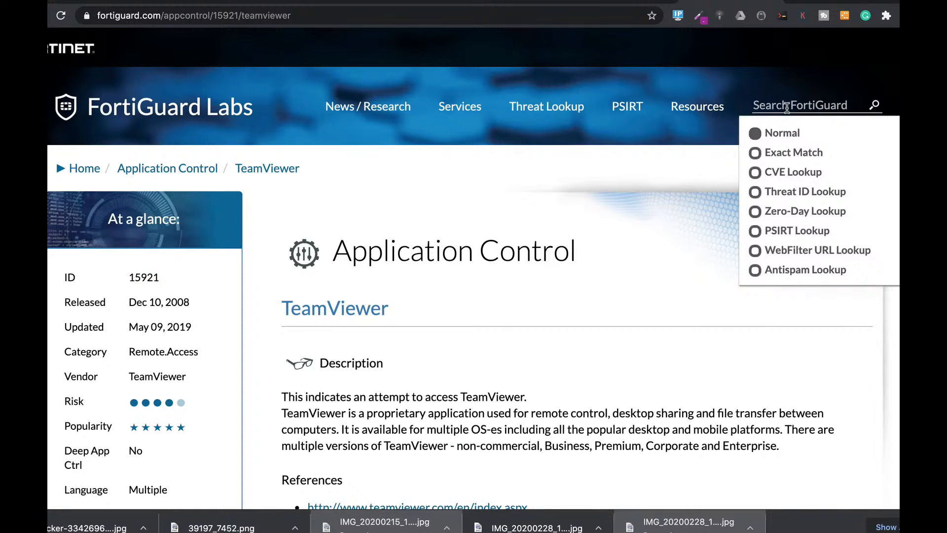
{"action": "type", "text": "netflix"}
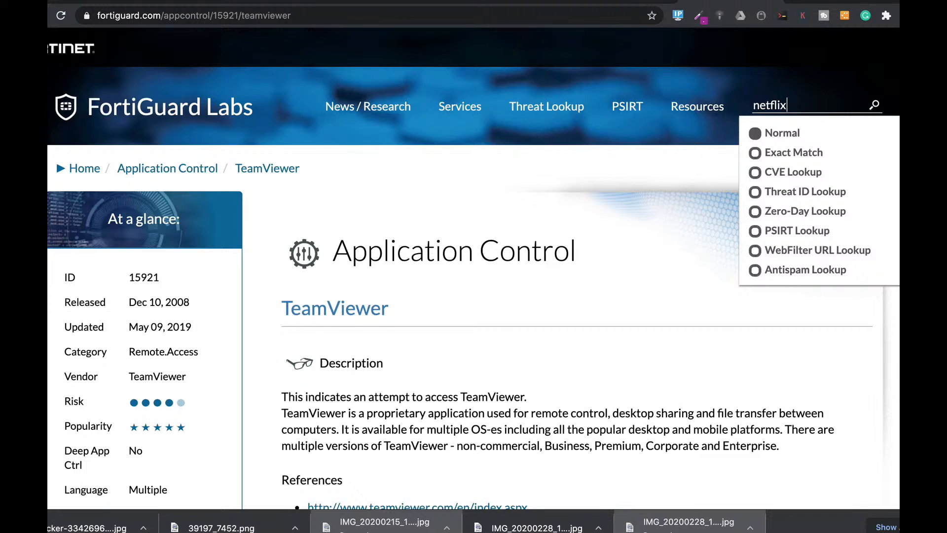
{"action": "key", "text": "Return"}
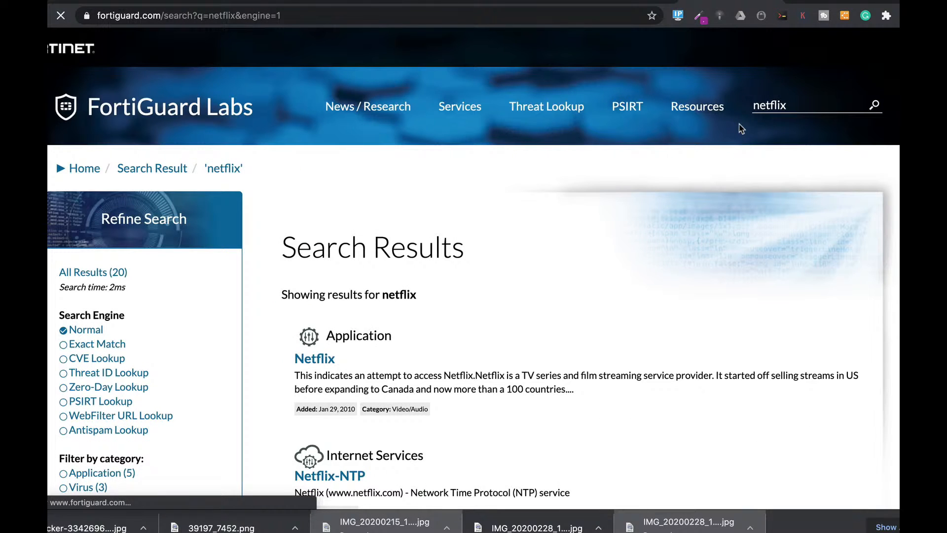
{"action": "left_click", "coordinate": [316, 359]}
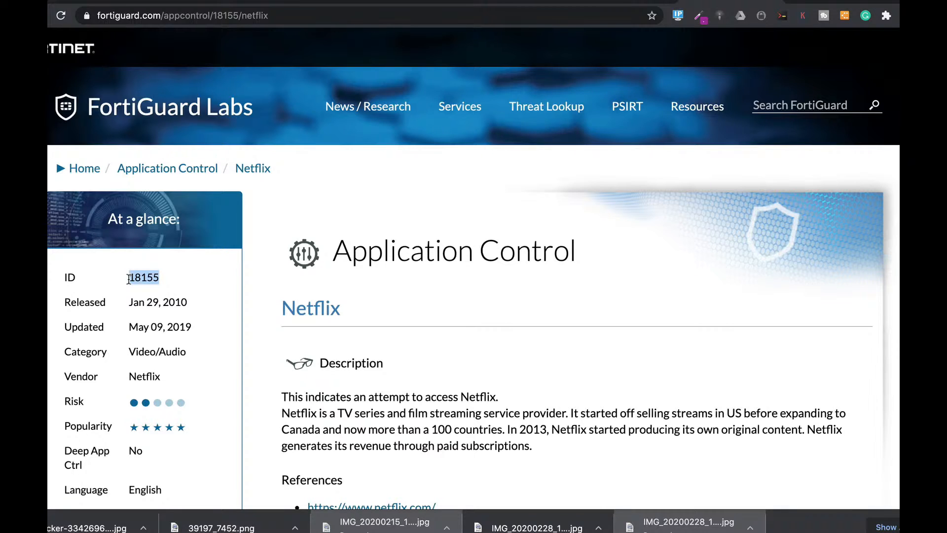
- Switch to VMware Fusion, show the Ubuntu 64-bit 18.04.3 2 machine's window and unlock it with the account password
{"action": "key", "text": "super+Tab"}
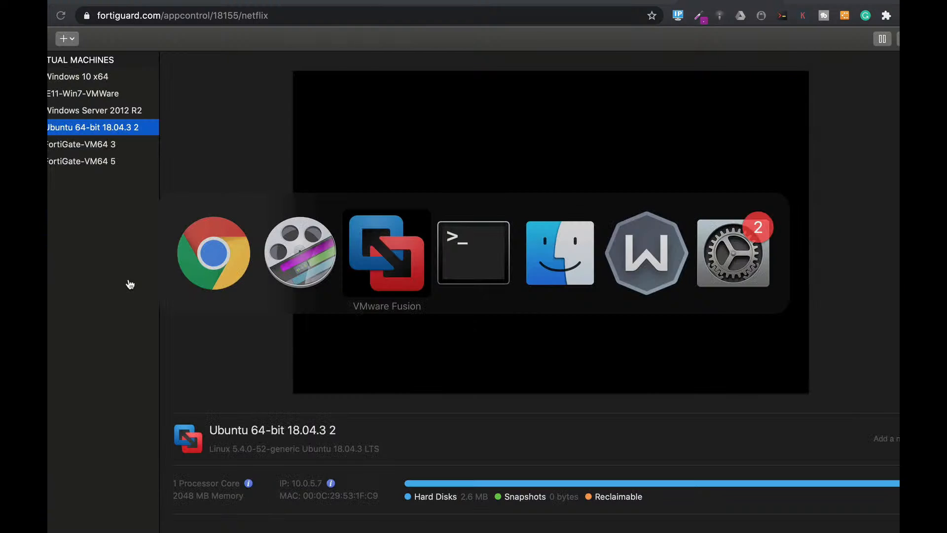
{"action": "right_click", "coordinate": [104, 127]}
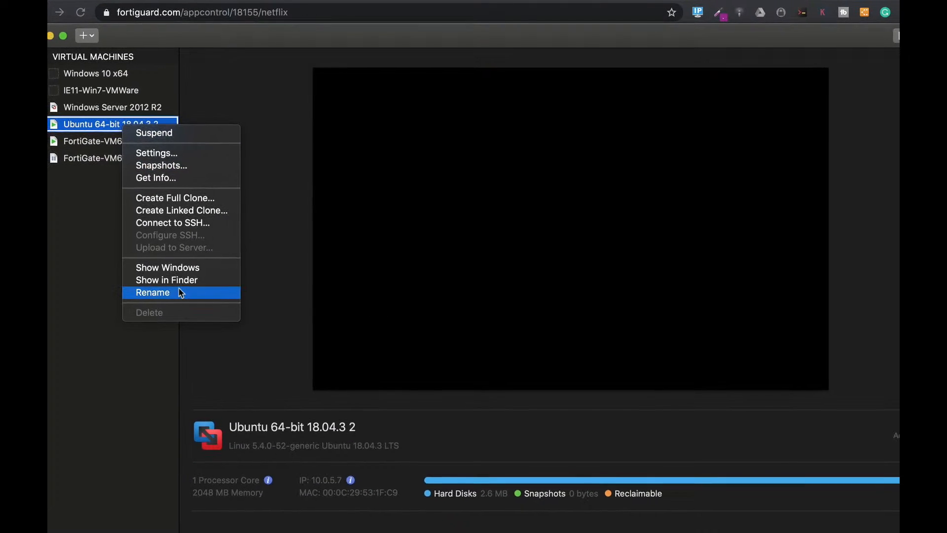
{"action": "left_click", "coordinate": [156, 270]}
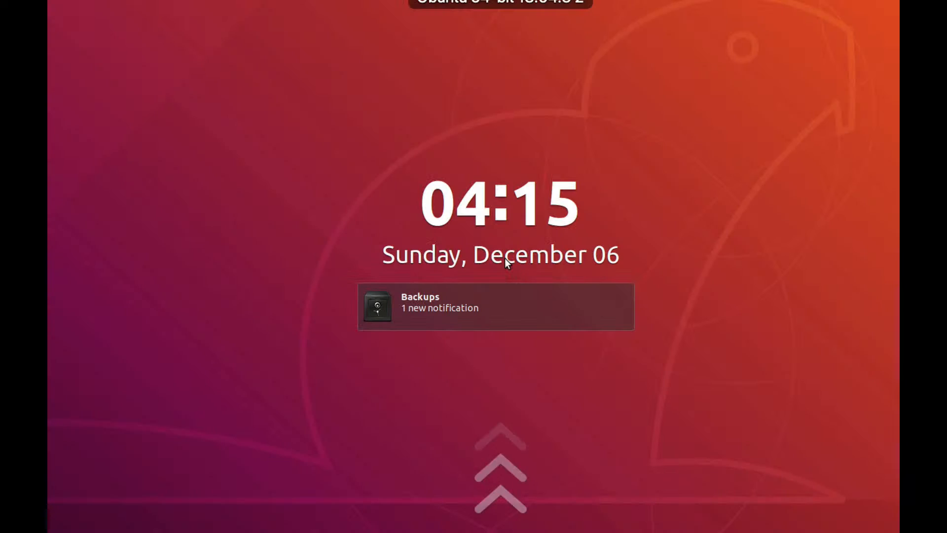
{"action": "key", "text": "Return"}
{"action": "type", "text": "****"}
{"action": "key", "text": "Return"}
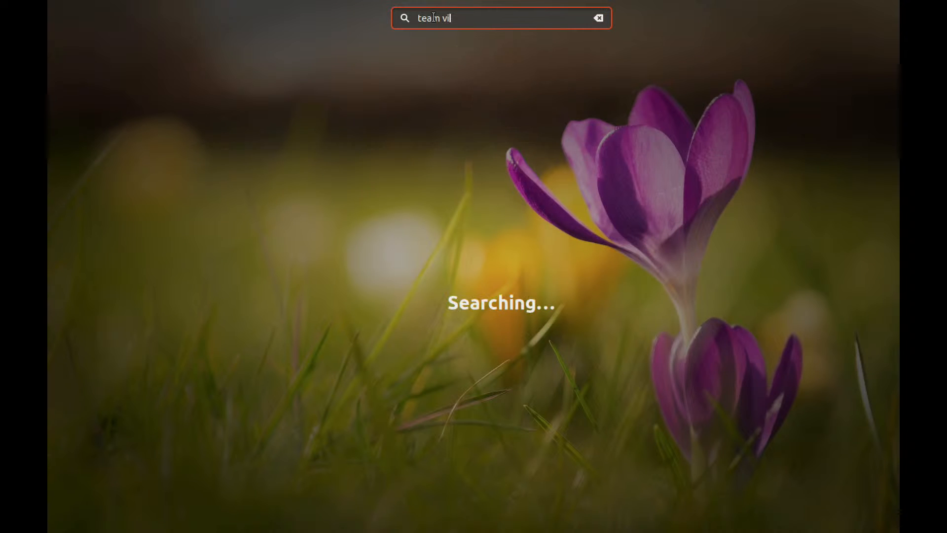
- Search the Ubuntu applications for team viewer, close the search and bring up the TeamViewer window
{"action": "type", "text": "ewer"}
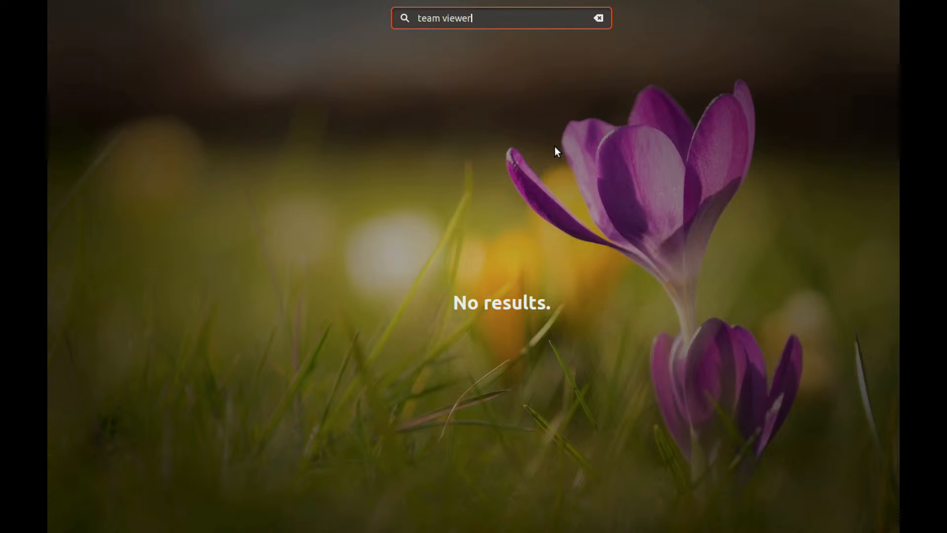
{"action": "key", "text": "Escape"}
{"action": "left_click", "coordinate": [310, 450]}
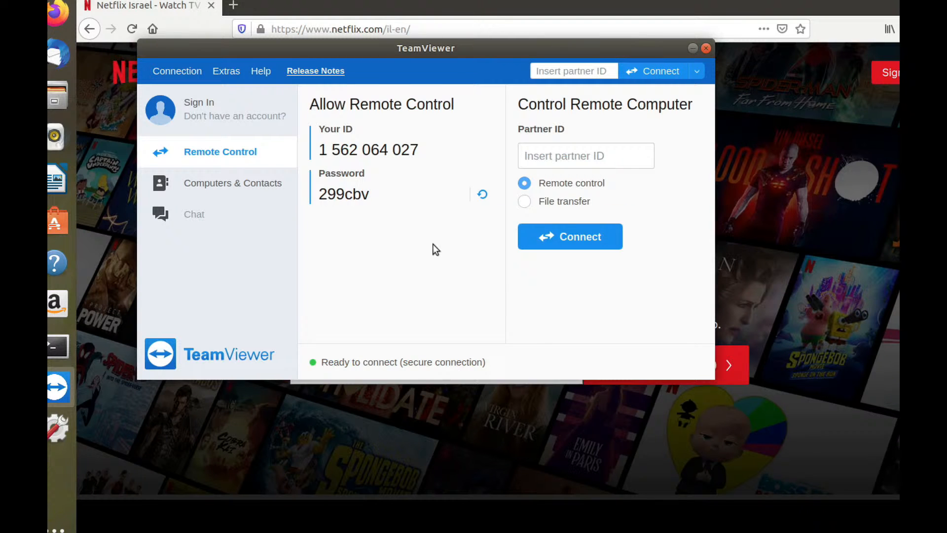
- Switch to the FortiGate page in Chrome, open the CLI console and run diag sys session list
{"action": "key", "text": "super+Tab"}
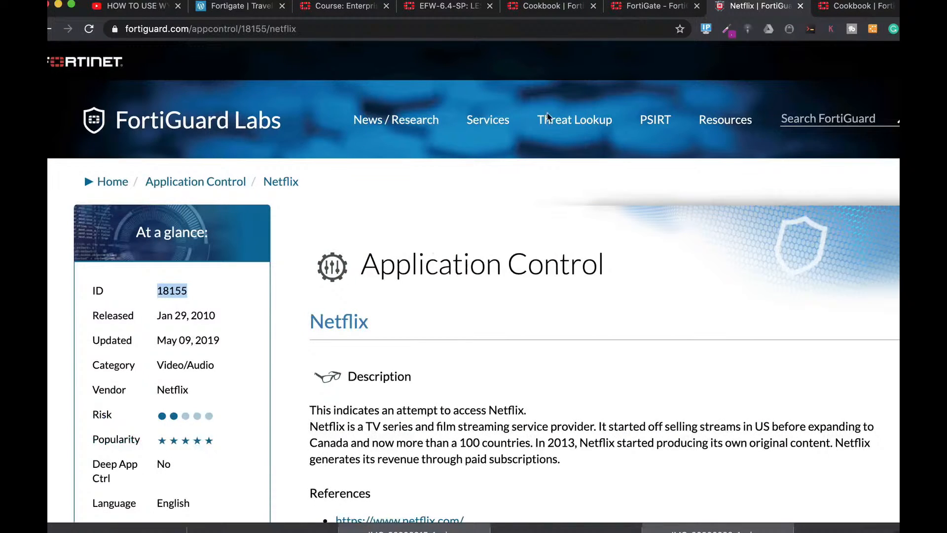
{"action": "left_click", "coordinate": [646, 6]}
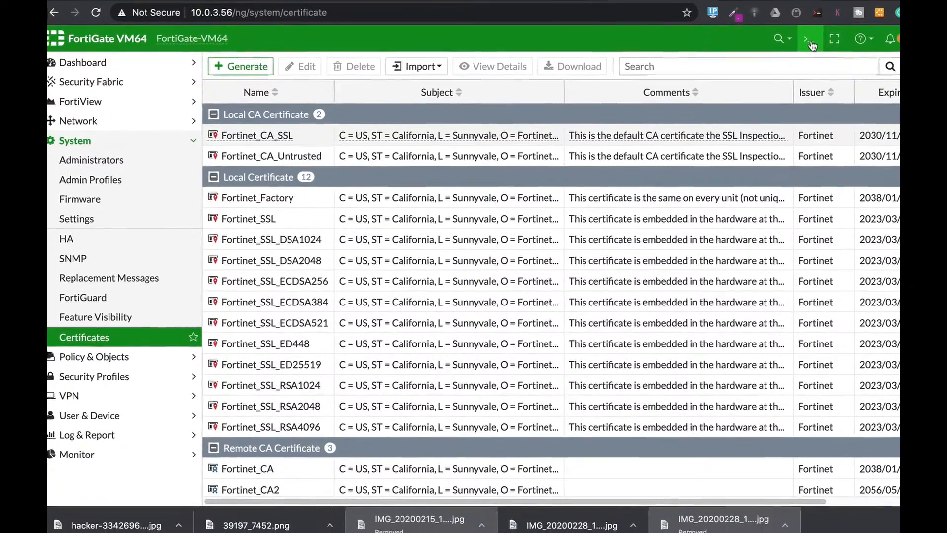
{"action": "left_click", "coordinate": [806, 39]}
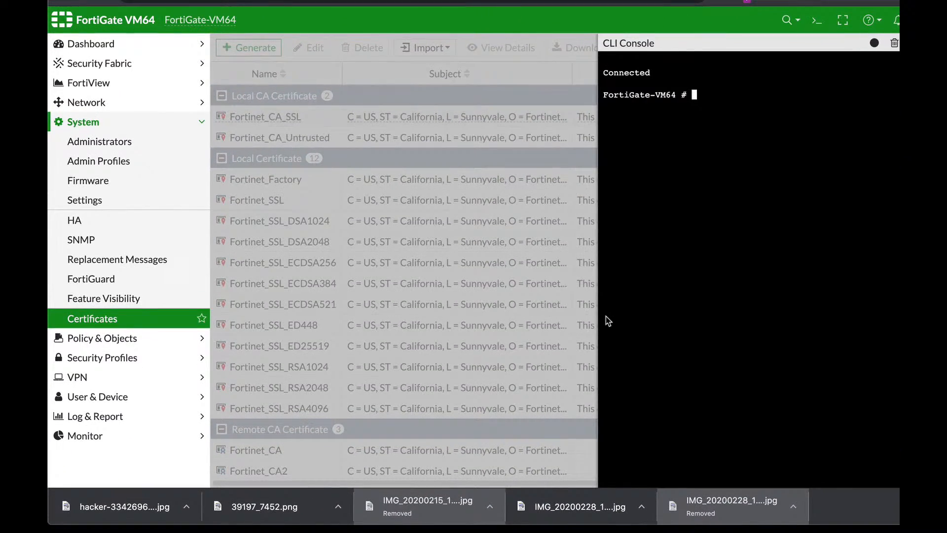
{"action": "type", "text": "diag sys"}
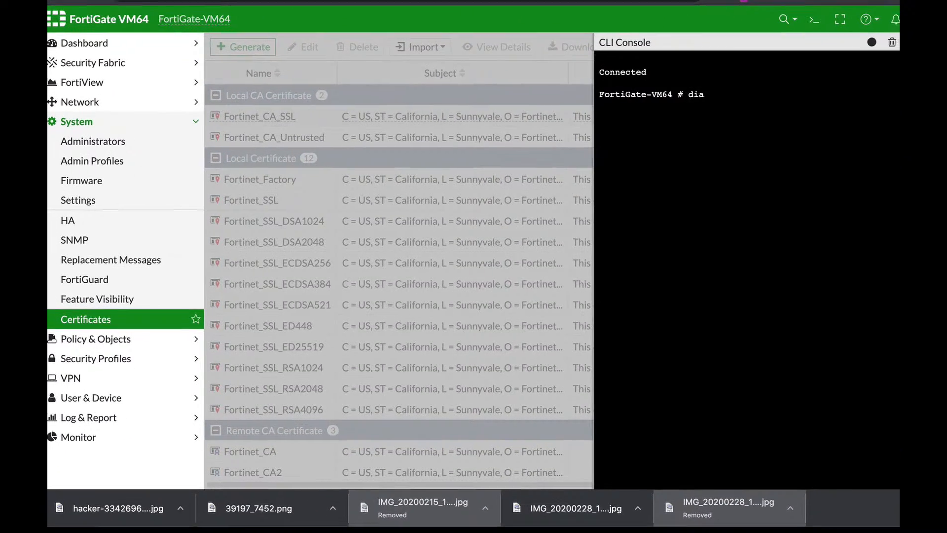
{"action": "type", "text": " session "}
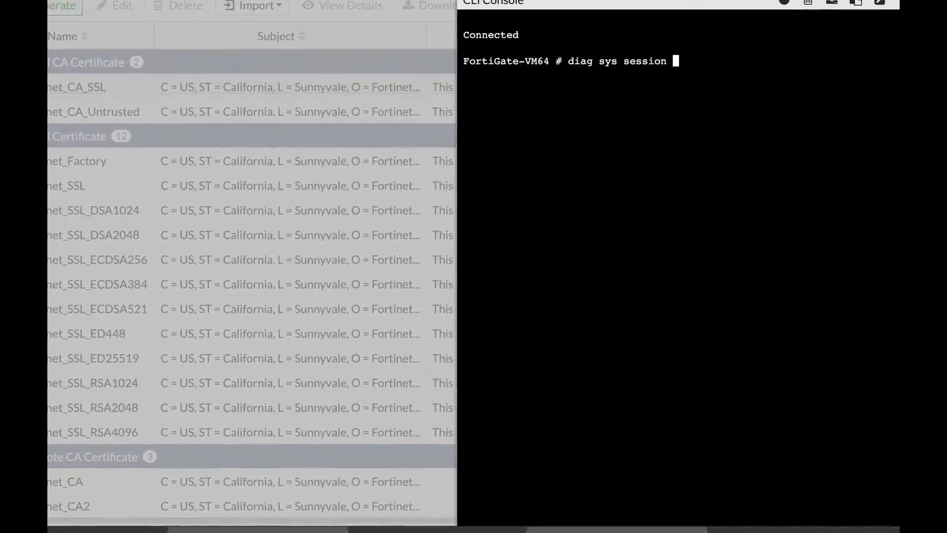
{"action": "type", "text": "list"}
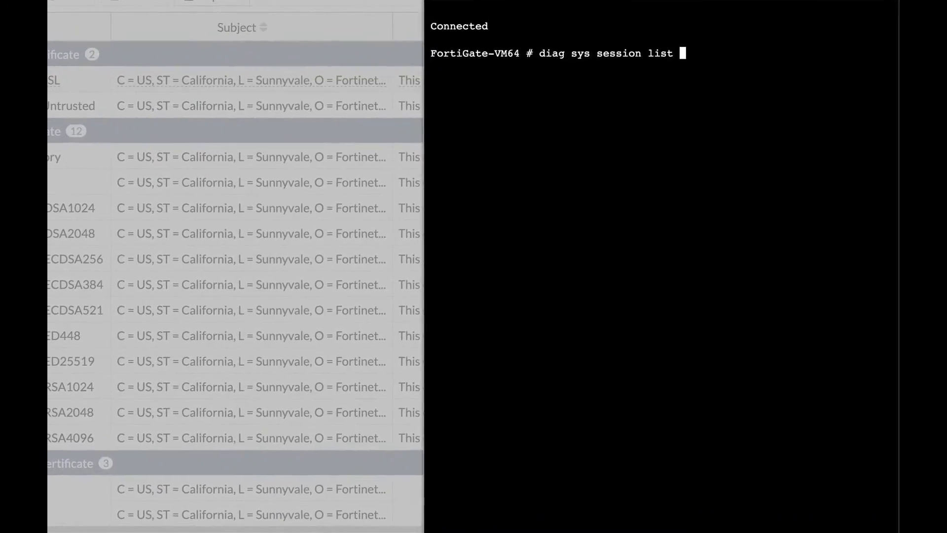
{"action": "key", "text": "Return"}
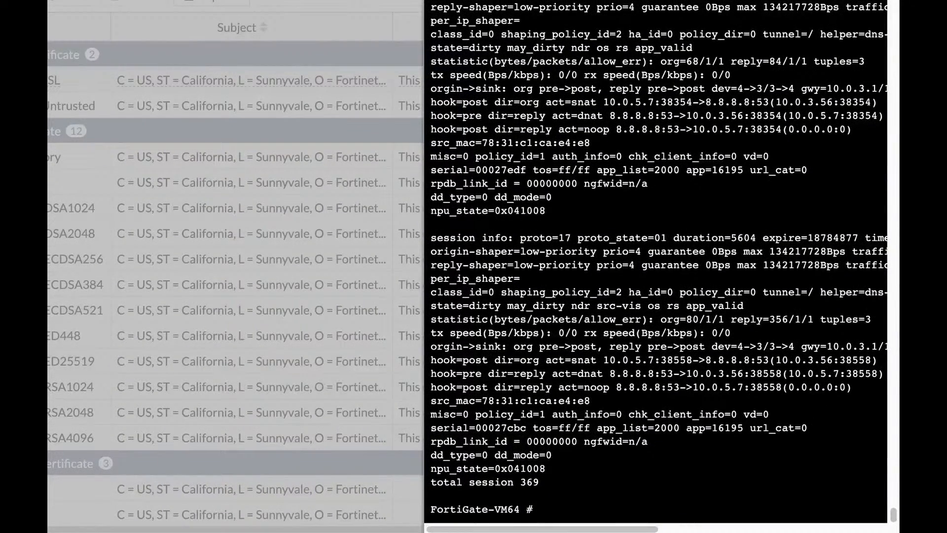
- Run diag sys session list | grep 18155 repeatedly and examine the serial and application ID of the Netflix session
{"action": "type", "text": "diag sys session list "}
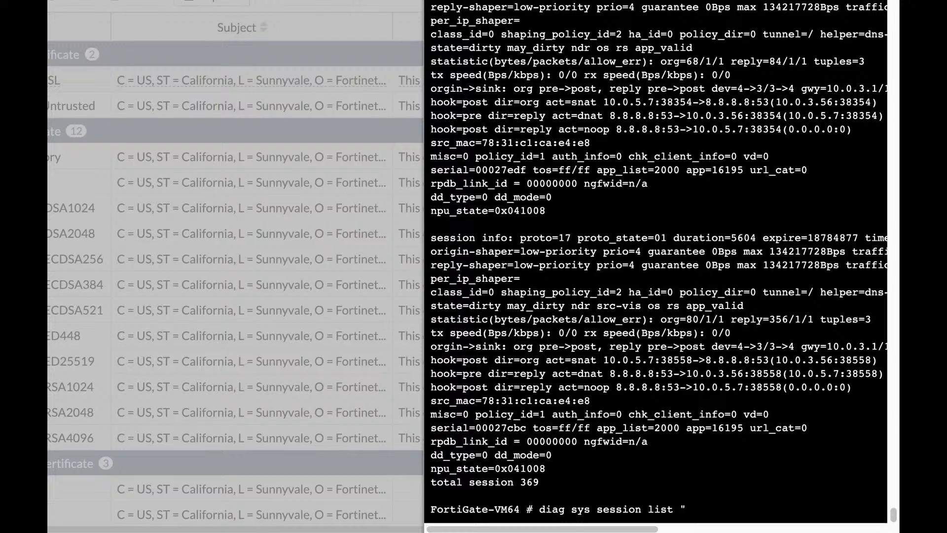
{"action": "type", "text": "| grep"}
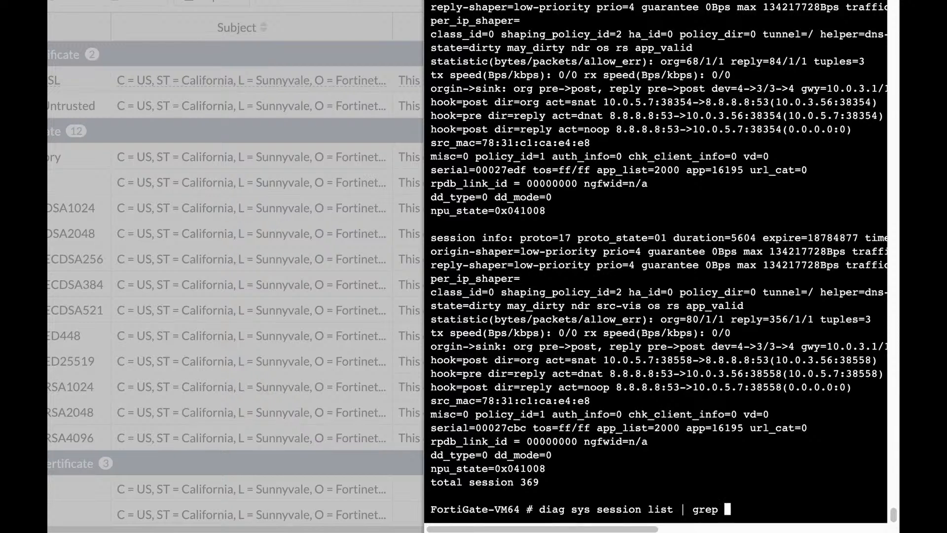
{"action": "type", "text": "18155"}
{"action": "key", "text": "Return"}
{"action": "key", "text": "Up"}
{"action": "key", "text": "Return"}
{"action": "key", "text": "Up"}
{"action": "key", "text": "Return"}
{"action": "left_click_drag", "start_coordinate": [432, 482], "coordinate": [527, 482]}
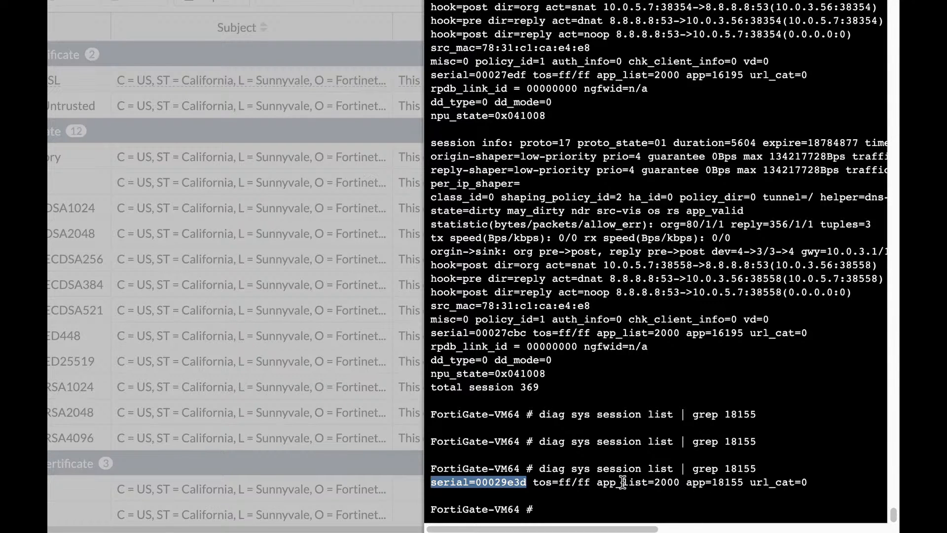
{"action": "left_click_drag", "start_coordinate": [602, 482], "coordinate": [743, 482]}
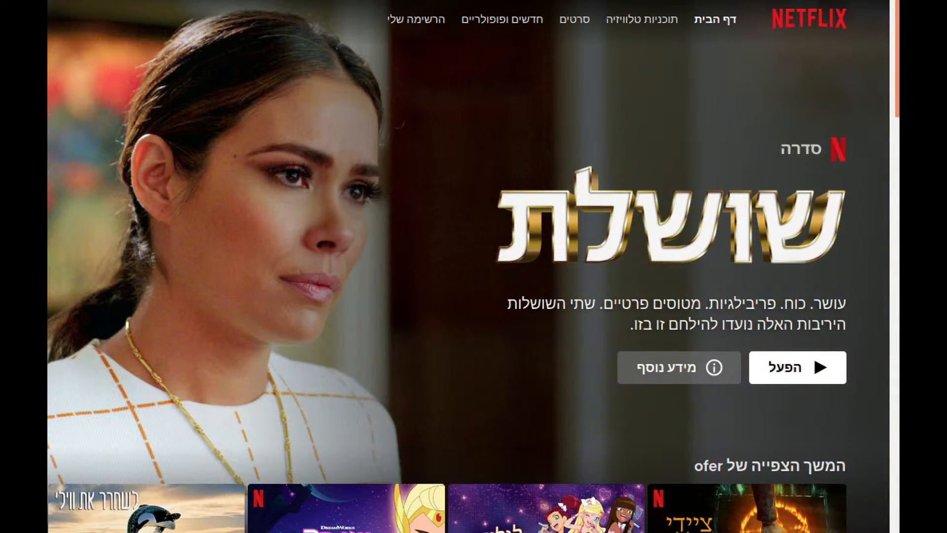
- Show the TeamViewer window in Ubuntu, return to the FortiGate CLI and examine the output of diag sys session list | grep 15921
{"action": "key", "text": "alt+Tab"}
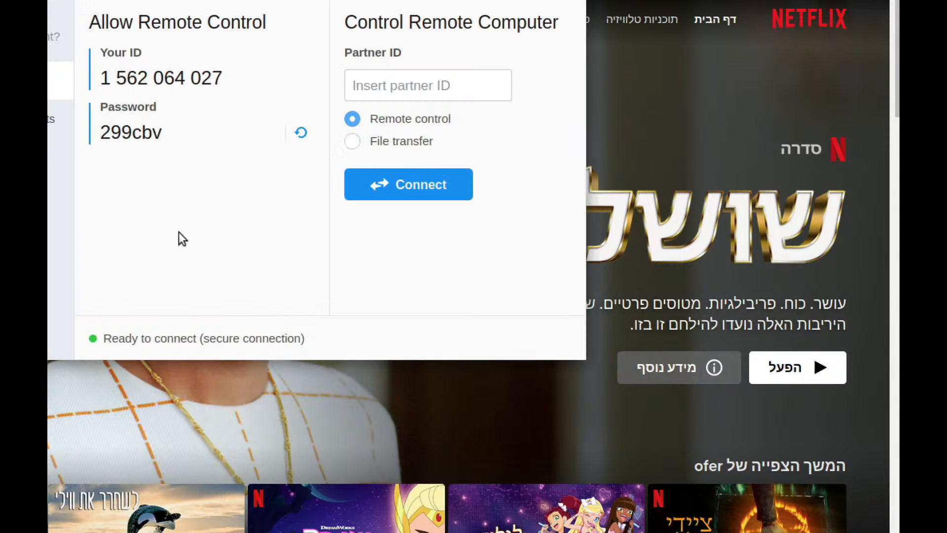
{"action": "key", "text": "super+Tab"}
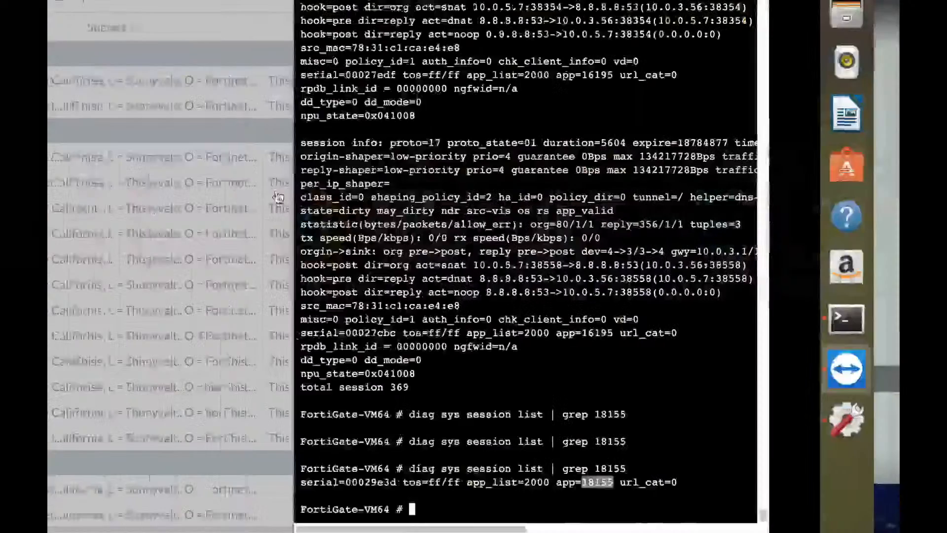
{"action": "key", "text": "Up"}
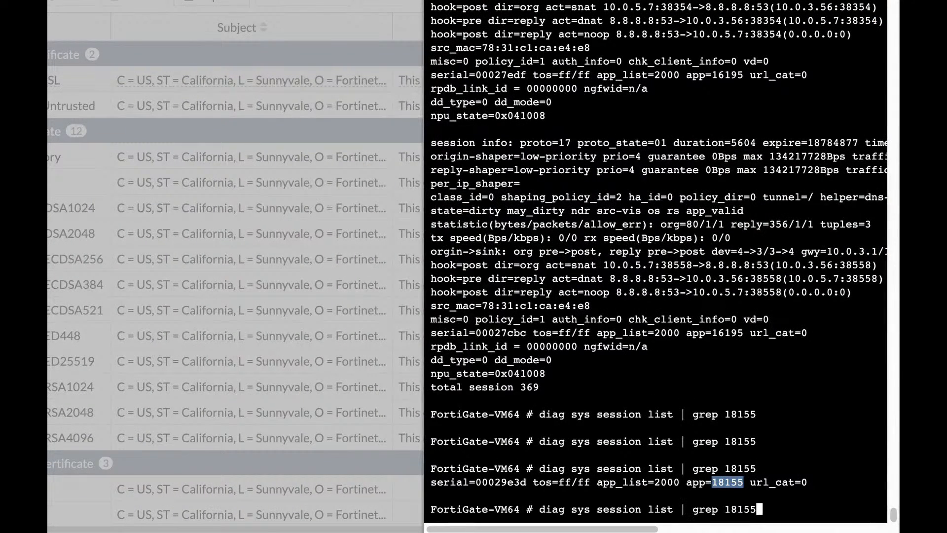
{"action": "key", "text": "BackSpace"}
{"action": "key", "text": "BackSpace"}
{"action": "key", "text": "BackSpace"}
{"action": "key", "text": "BackSpace"}
{"action": "type", "text": "5921"}
{"action": "key", "text": "Return"}
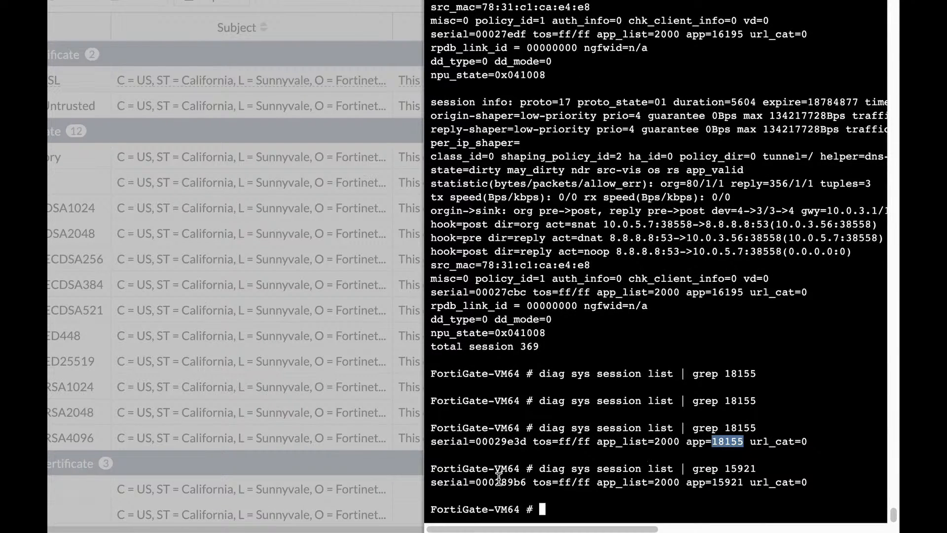
{"action": "left_click_drag", "start_coordinate": [526, 481], "coordinate": [475, 482]}
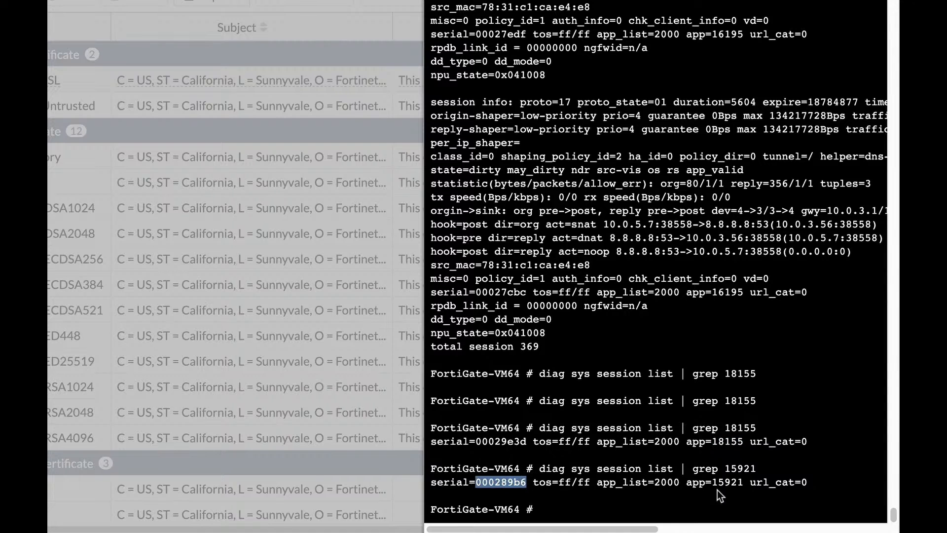
{"action": "left_click_drag", "start_coordinate": [686, 482], "coordinate": [746, 483]}
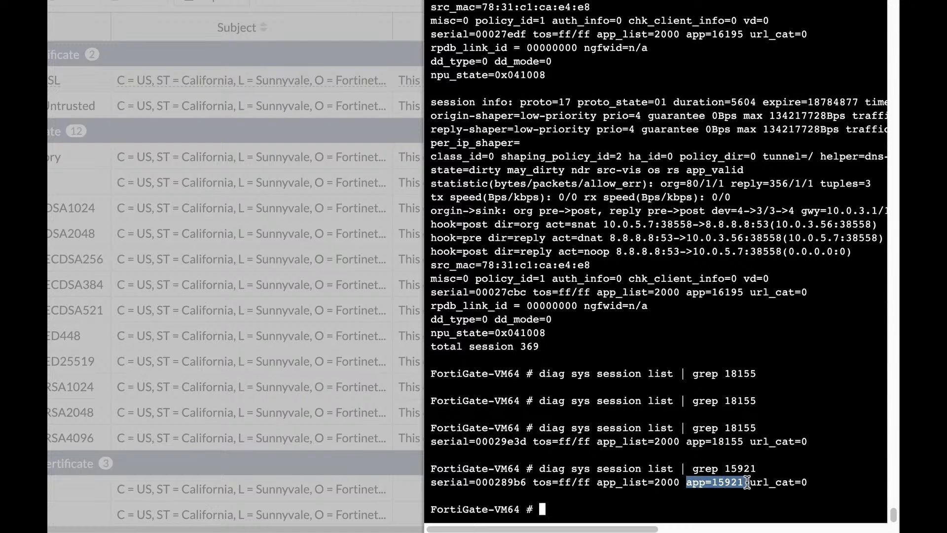
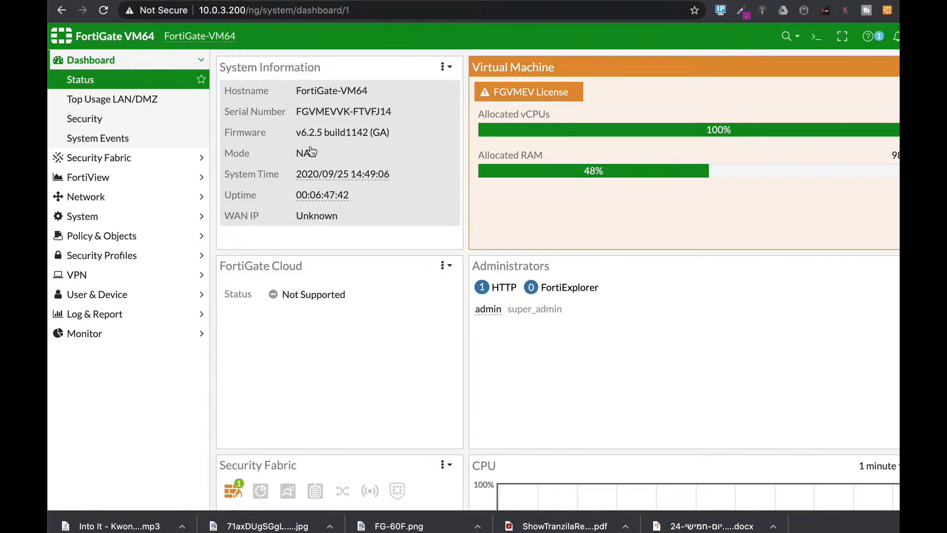
- Enter config system global in the CLI console and write the command set crypto-strong enable
{"action": "mouse_move", "coordinate": [347, 178]}
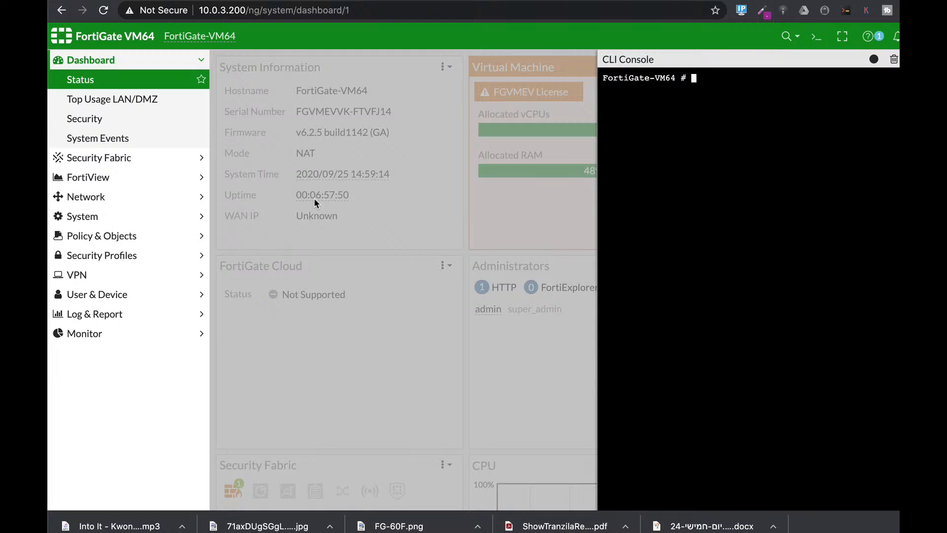
{"action": "type", "text": "config system globa"}
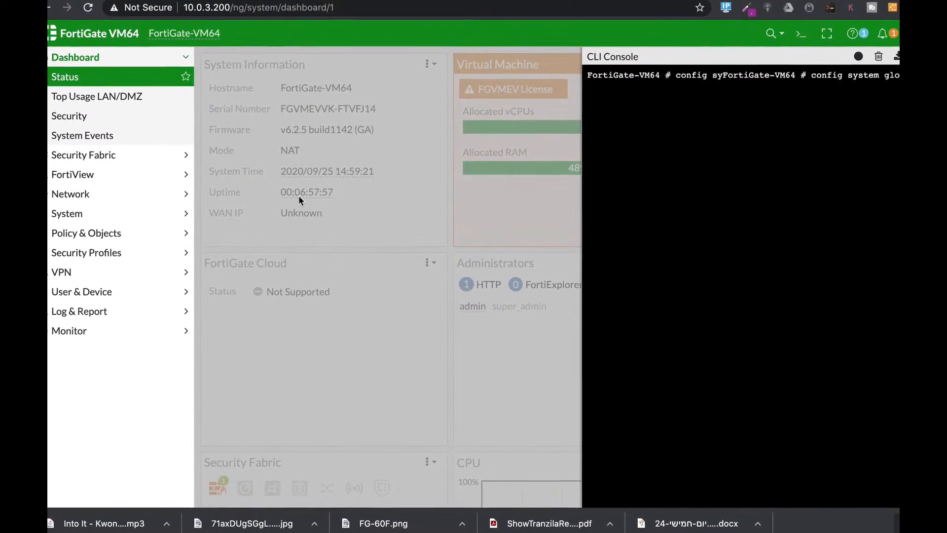
{"action": "type", "text": "l"}
{"action": "key", "text": "Return"}
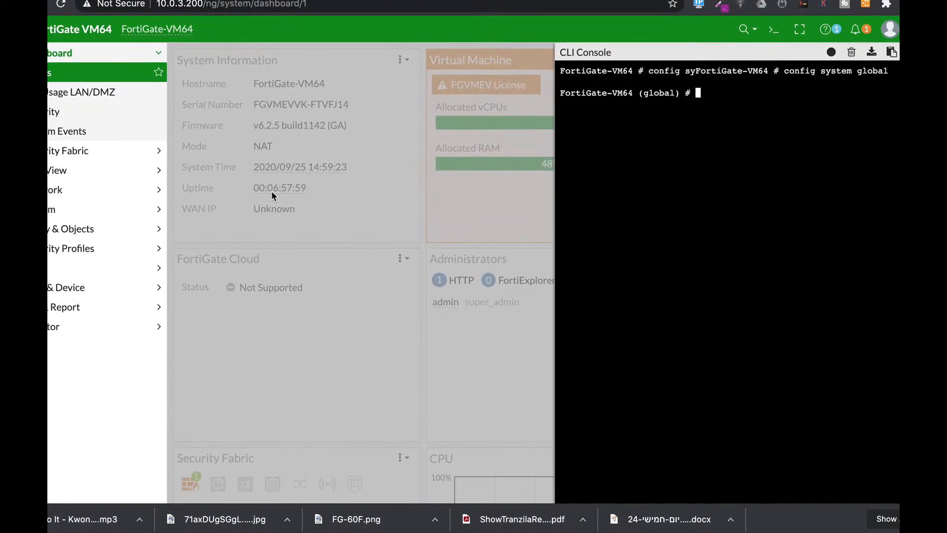
{"action": "type", "text": "set crypto-strong eb"}
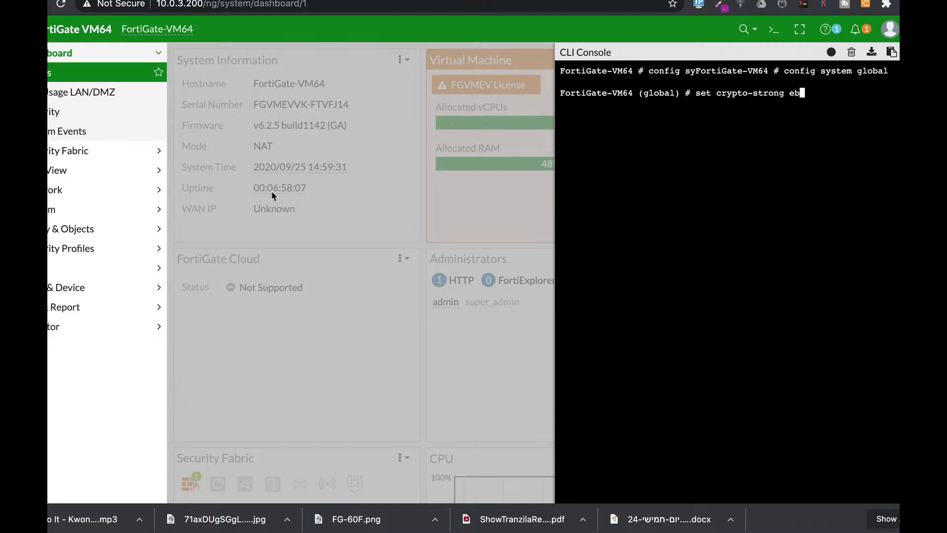
{"action": "type", "text": "nable"}
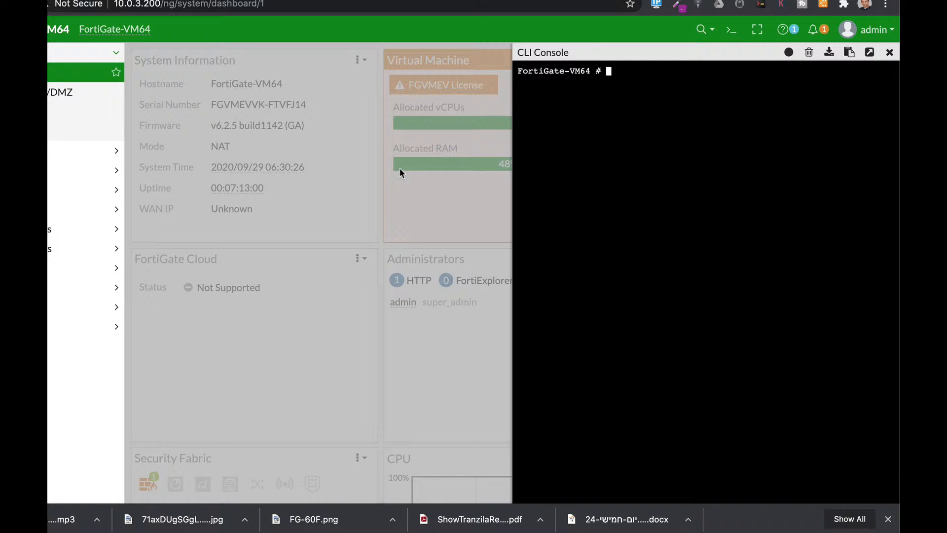
- Enter config system admin, edit the admin account and begin setting its trusted host with an address starting with 10.0
{"action": "type", "text": "config sy"}
{"action": "key", "text": "Tab"}
{"action": "type", "text": "a"}
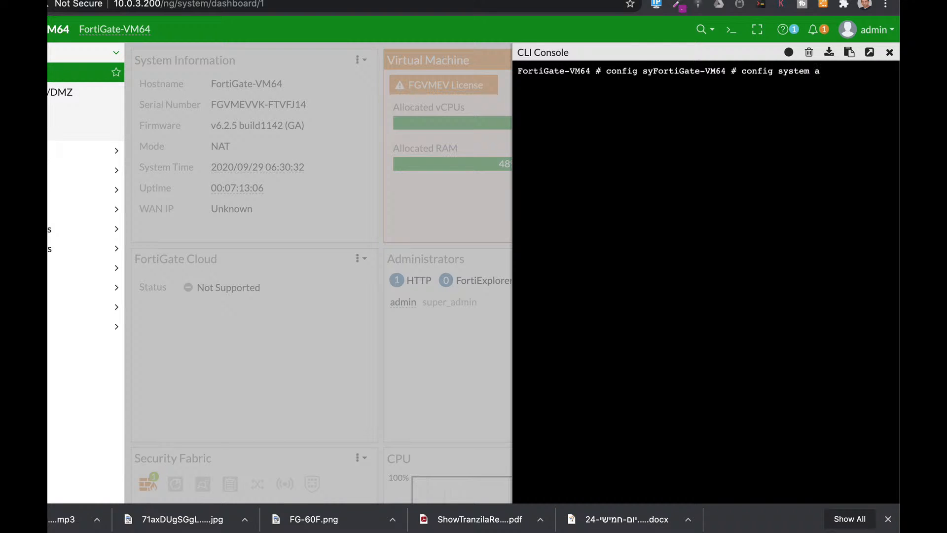
{"action": "type", "text": "dmin"}
{"action": "key", "text": "Return"}
{"action": "type", "text": "edit admin"}
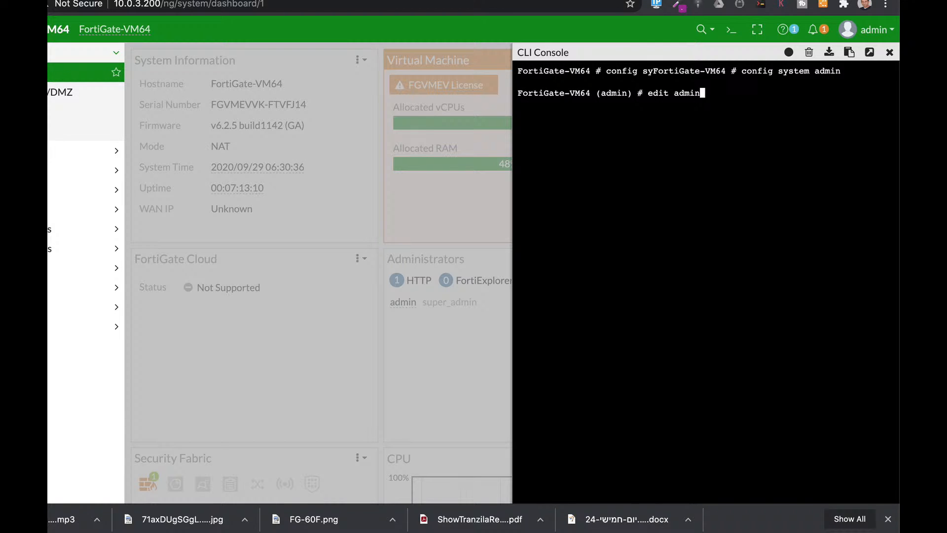
{"action": "key", "text": "Return"}
{"action": "type", "text": "set tr"}
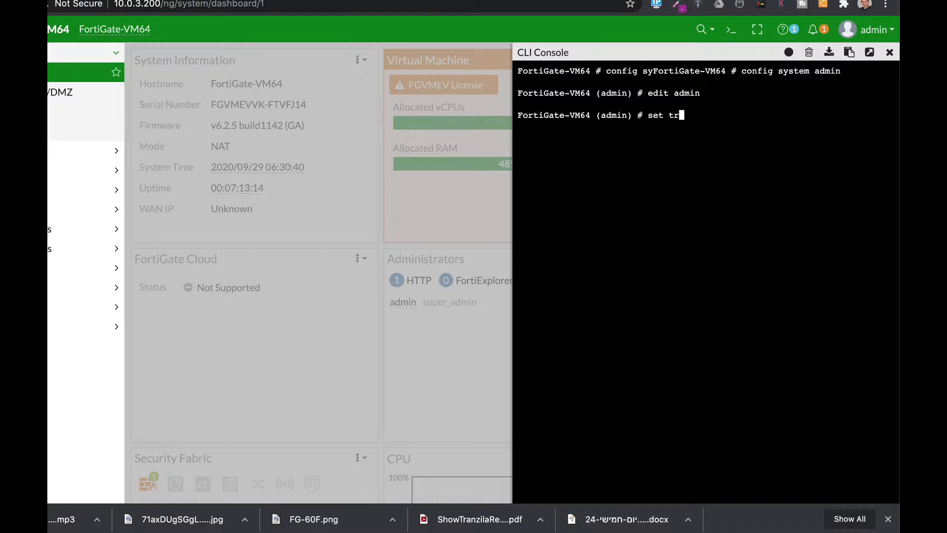
{"action": "key", "text": "Tab"}
{"action": "type", "text": "10.0."}
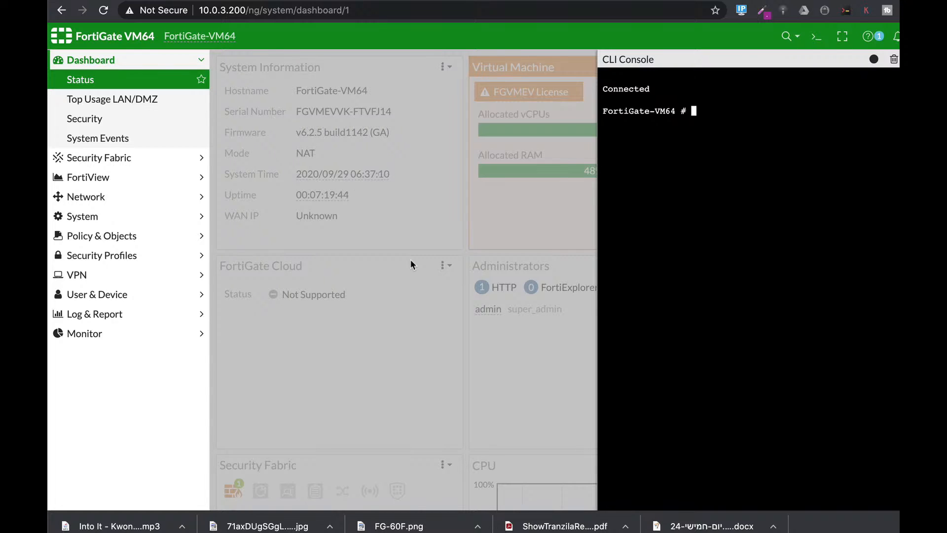
- Enter config system interface, edit port1 and write the command unset allowaccess
{"action": "type", "text": "config system interface"}
{"action": "key", "text": "Return"}
{"action": "type", "text": "edit port1"}
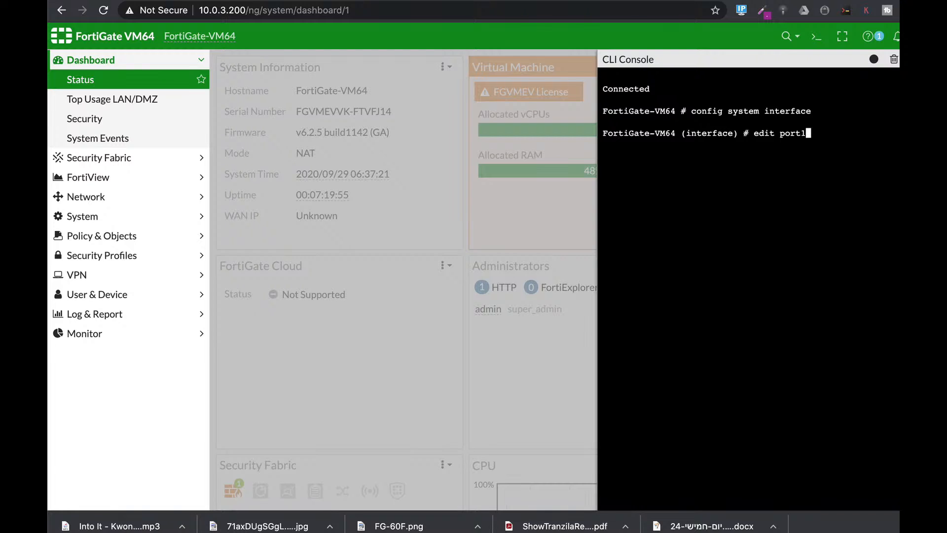
{"action": "key", "text": "Return"}
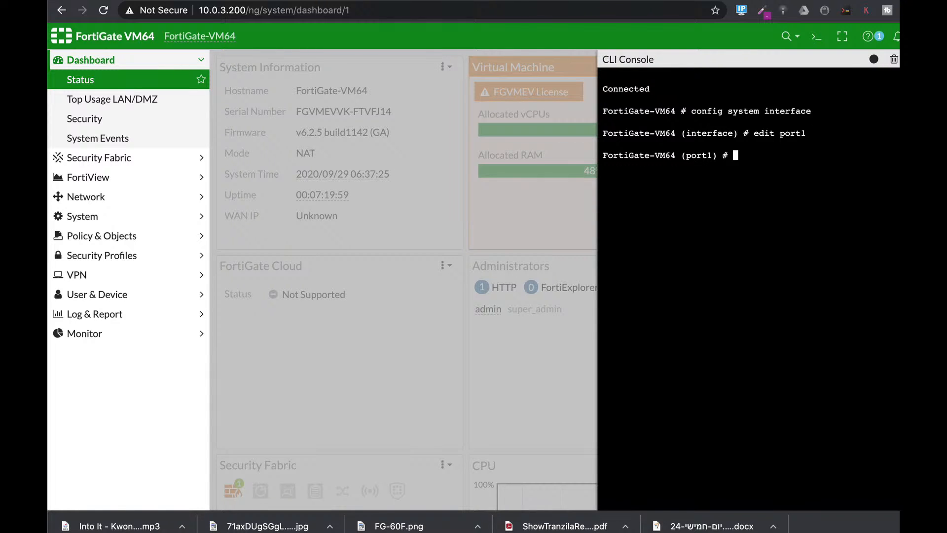
{"action": "type", "text": "unset allowaccess"}
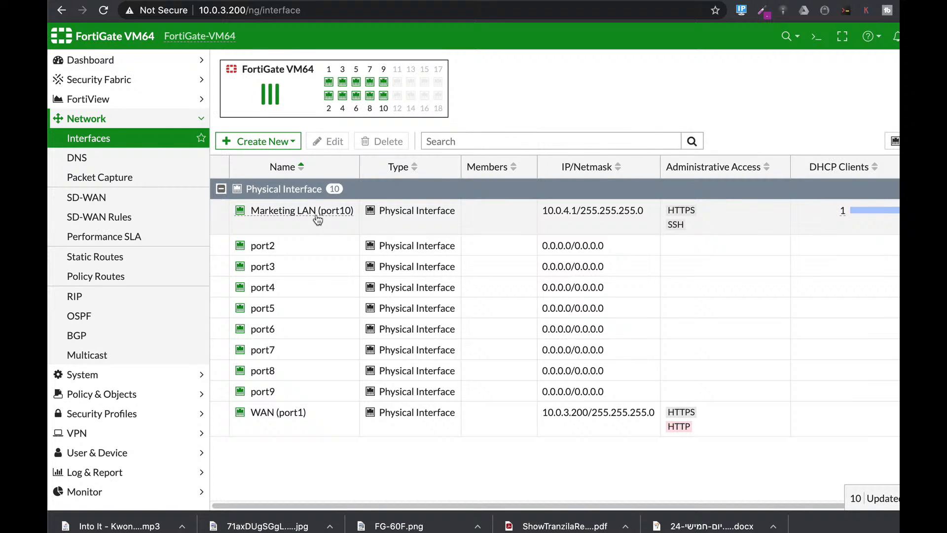
- Open the Marketing LAN (port10) interface for editing
{"action": "left_click", "coordinate": [316, 216]}
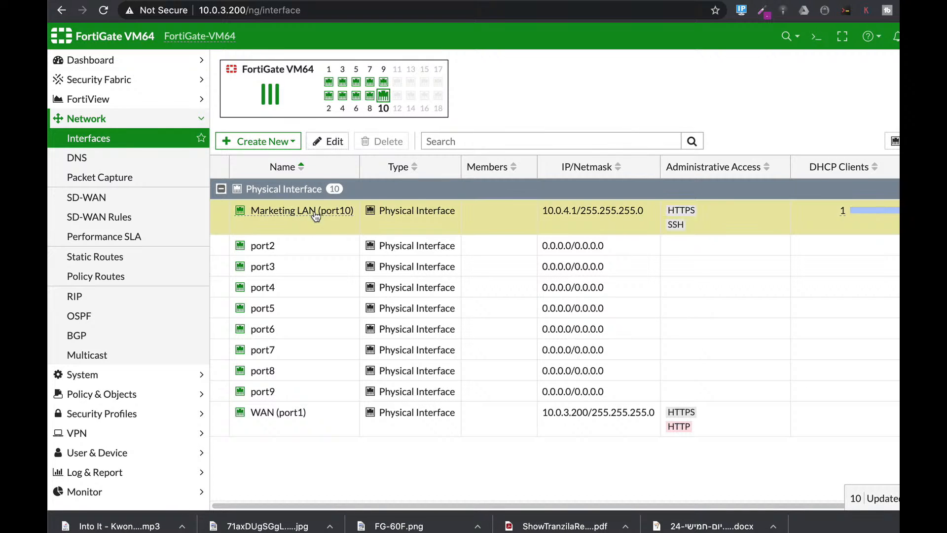
{"action": "left_click", "coordinate": [327, 143]}
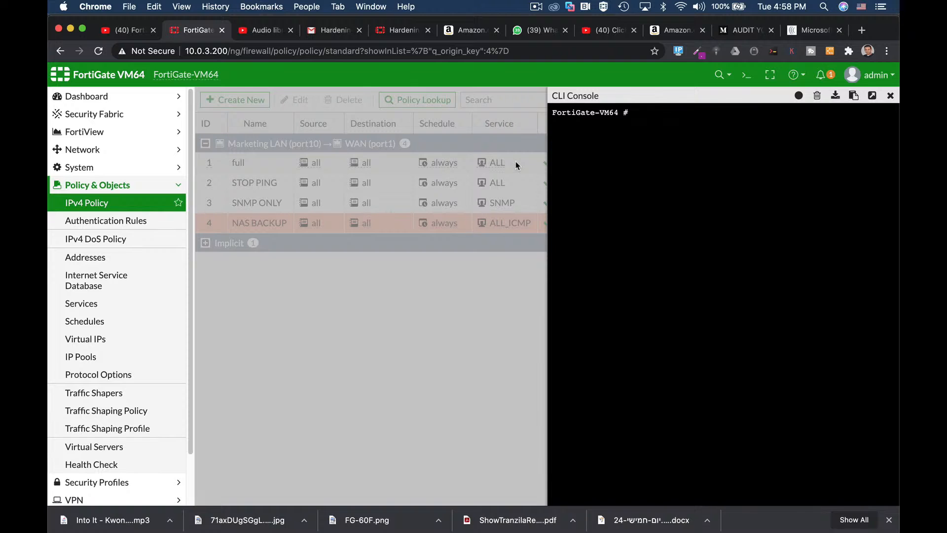
- Enter config system global in the CLI console and write the set admin-https-redirect command
{"action": "type", "text": "config system "}
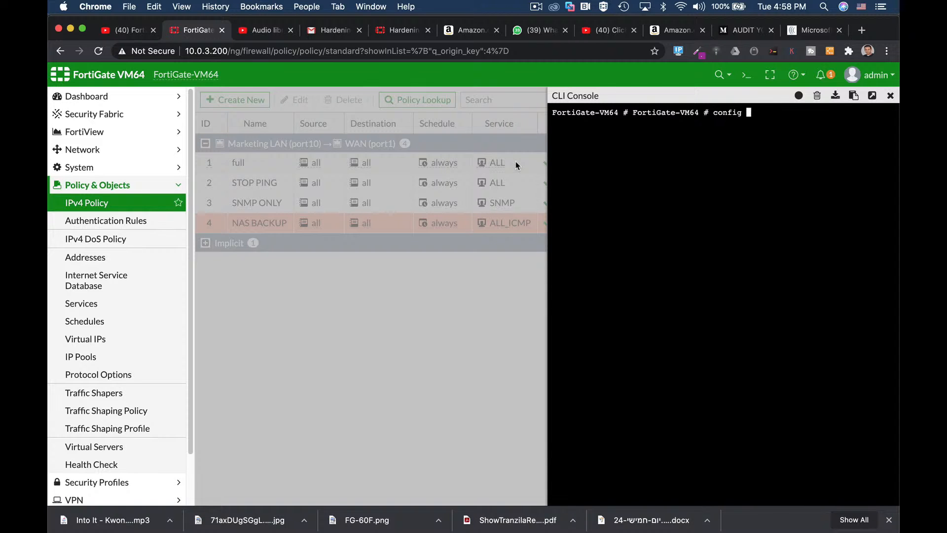
{"action": "type", "text": "global"}
{"action": "key", "text": "Return"}
{"action": "type", "text": "set admin-https-redirect"}
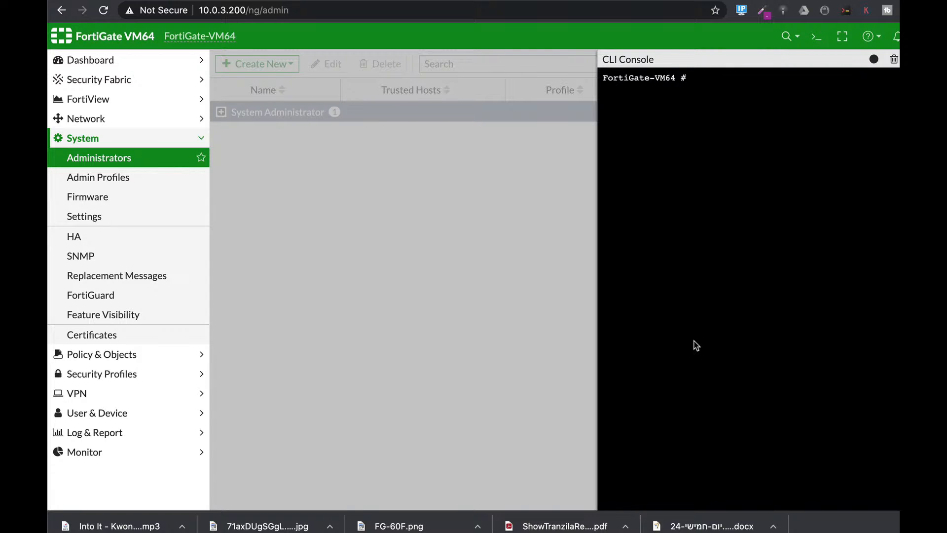
- Enter the global system configuration with config system global
{"action": "type", "text": "con"}
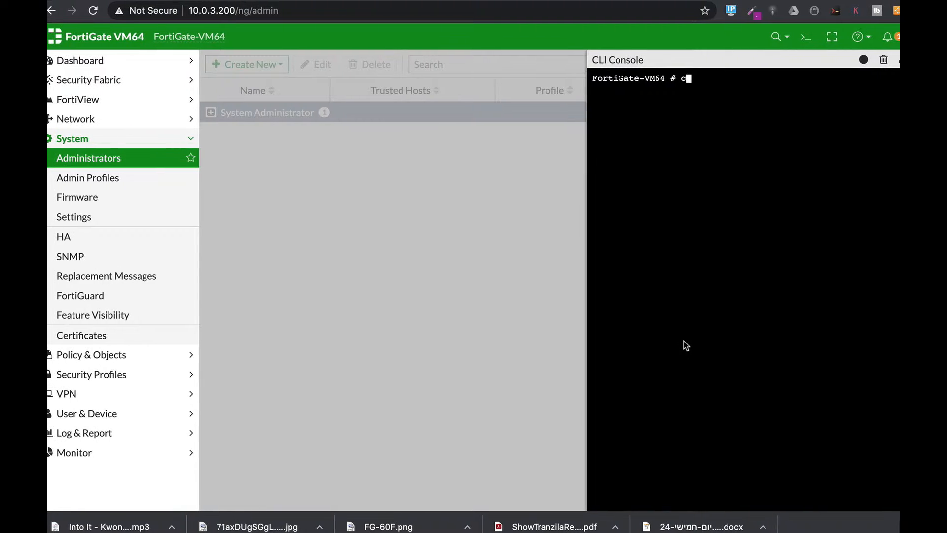
{"action": "type", "text": "fig sy"}
{"action": "key", "text": "Tab"}
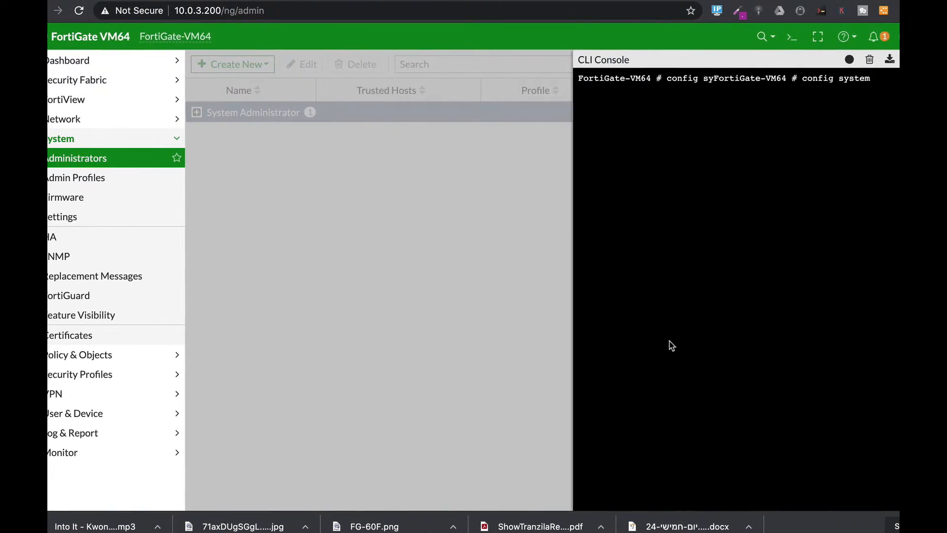
{"action": "type", "text": "global"}
{"action": "key", "text": "Return"}
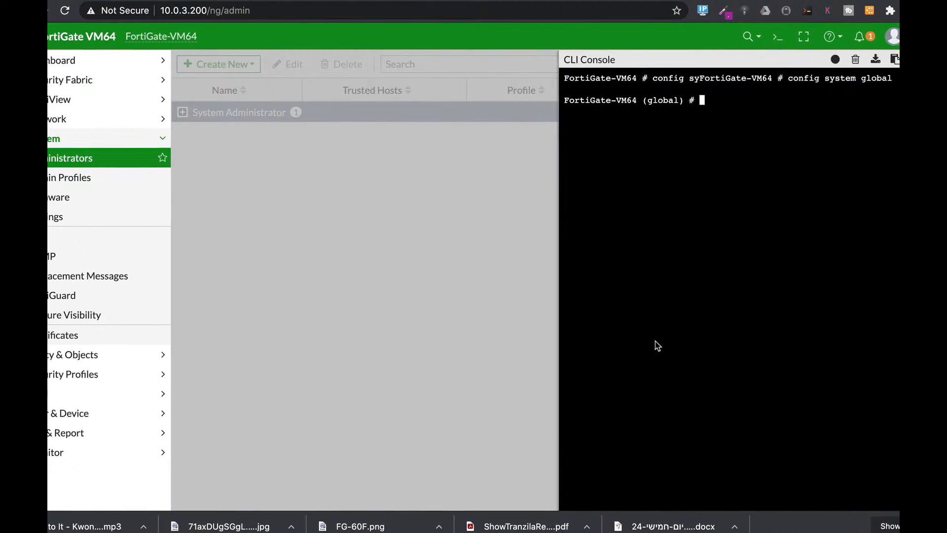
- Set the administrator lockout duration to 300 seconds with set admin-lockout-duration 300
{"action": "type", "text": "set admin-console-timeout"}
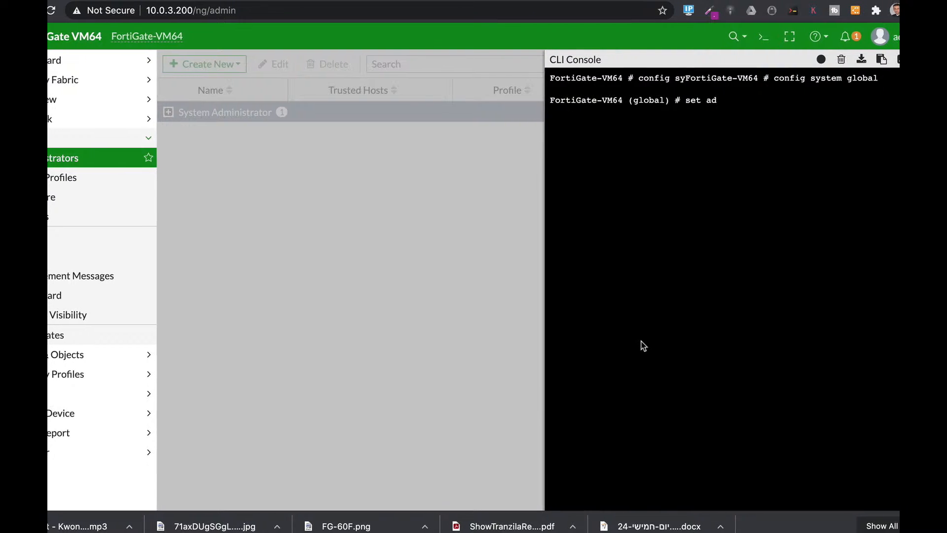
{"action": "key", "text": "Tab"}
{"action": "key", "text": "Tab"}
{"action": "key", "text": "Tab"}
{"action": "key", "text": "Tab"}
{"action": "key", "text": "Tab"}
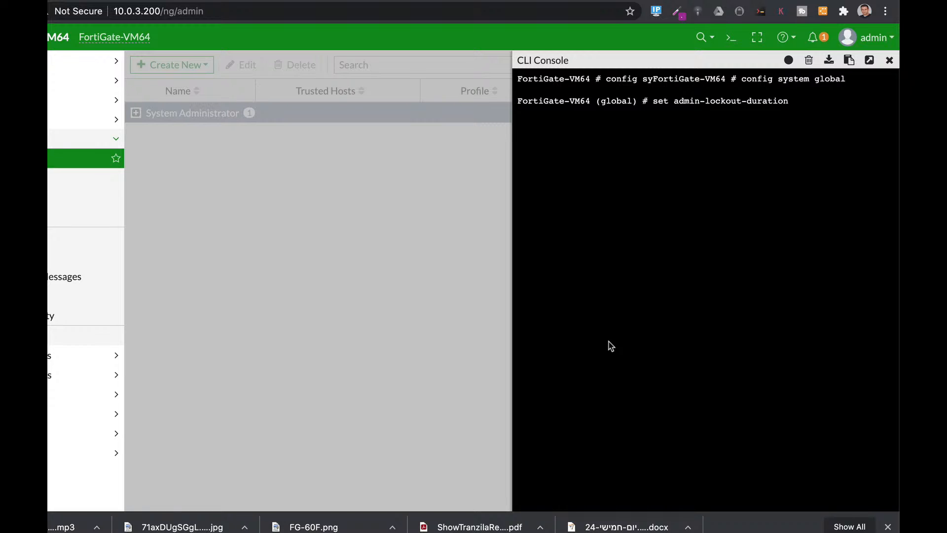
{"action": "type", "text": "300"}
{"action": "key", "text": "Return"}
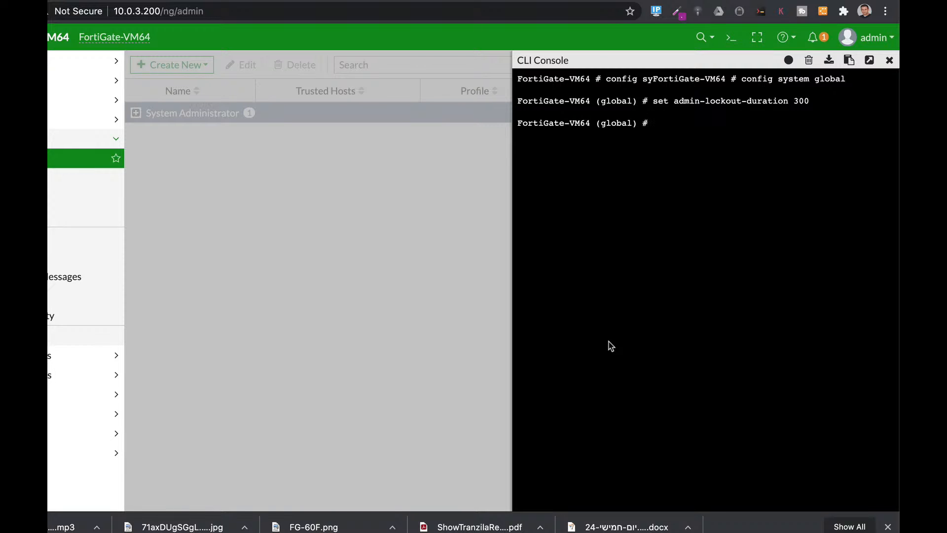
- Cycle through the admin options available to the set command in the global configuration, including admin-https-ssl-versions
{"action": "type", "text": "set ad"}
{"action": "key", "text": "Tab"}
{"action": "key", "text": "Tab"}
{"action": "key", "text": "Tab"}
{"action": "key", "text": "Tab"}
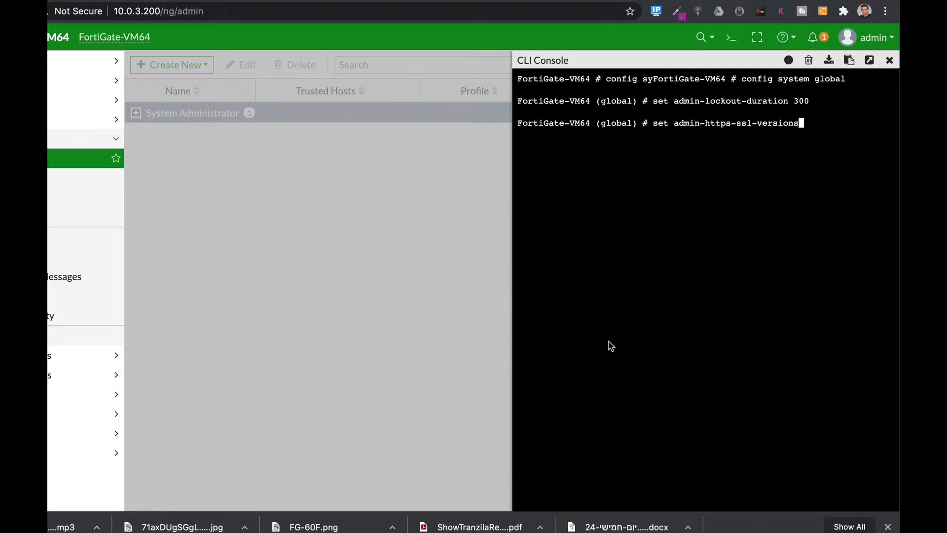
{"action": "key", "text": "Tab"}
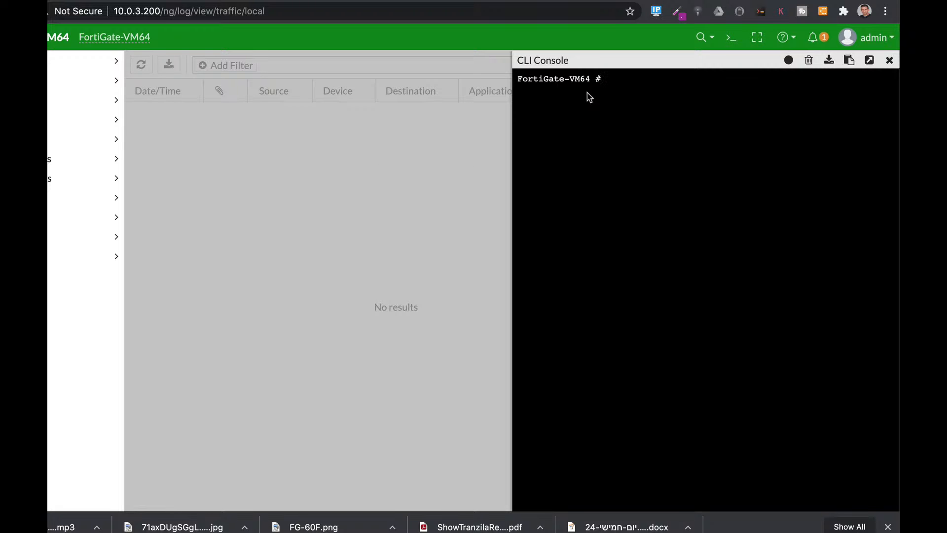
- Enter config log disk setting and write a set command for an option beginning with m, with the value 730
{"action": "type", "text": "config log di"}
{"action": "key", "text": "Tab"}
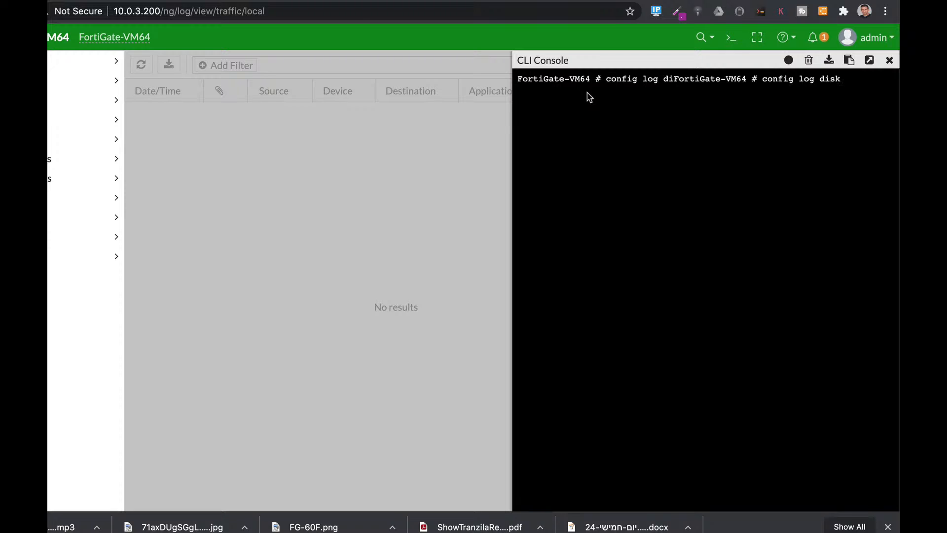
{"action": "type", "text": "se"}
{"action": "key", "text": "Tab"}
{"action": "key", "text": "Return"}
{"action": "type", "text": "set"}
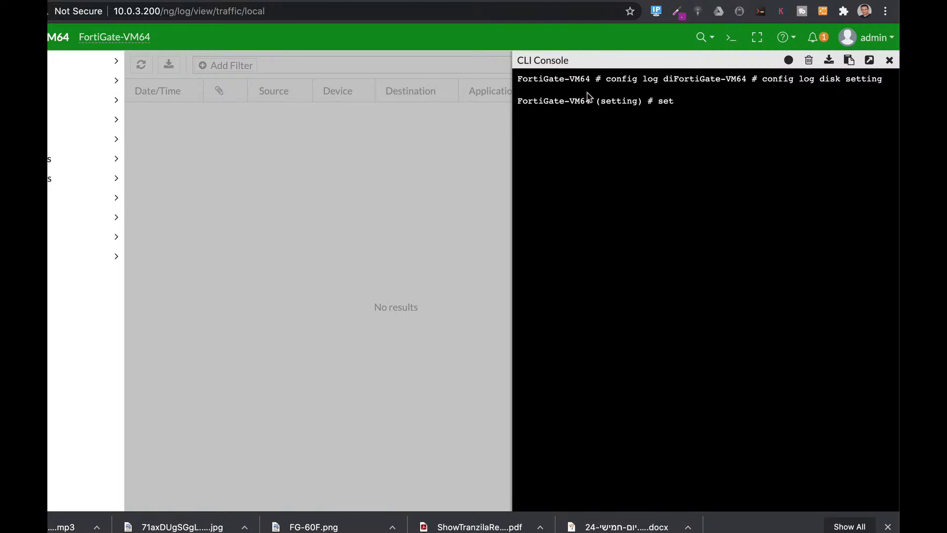
{"action": "type", "text": " m"}
{"action": "key", "text": "Tab"}
{"action": "key", "text": "Tab"}
{"action": "key", "text": "Tab"}
{"action": "type", "text": "730"}
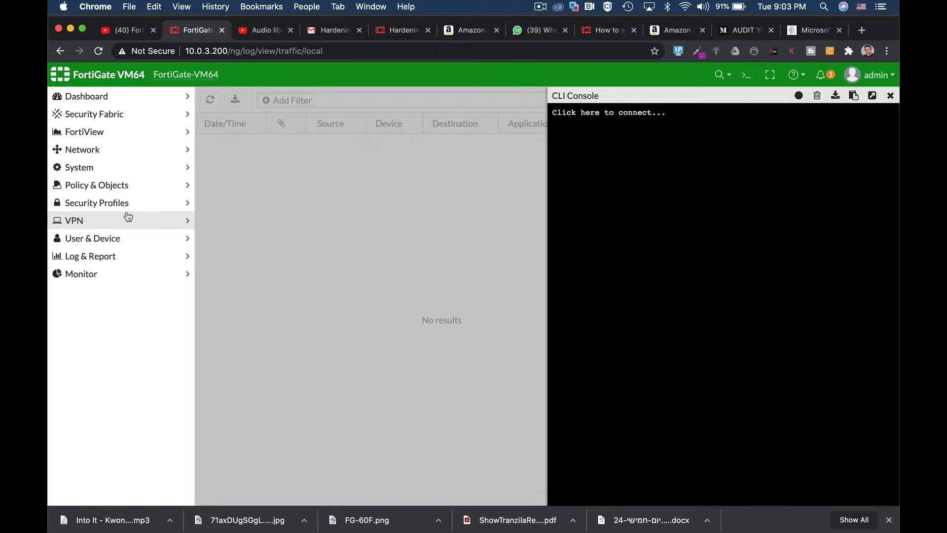
- Examine the administrative access and status settings of interface port2, leaving its editor without saving
{"action": "left_click", "coordinate": [107, 150]}
{"action": "left_click", "coordinate": [102, 167]}
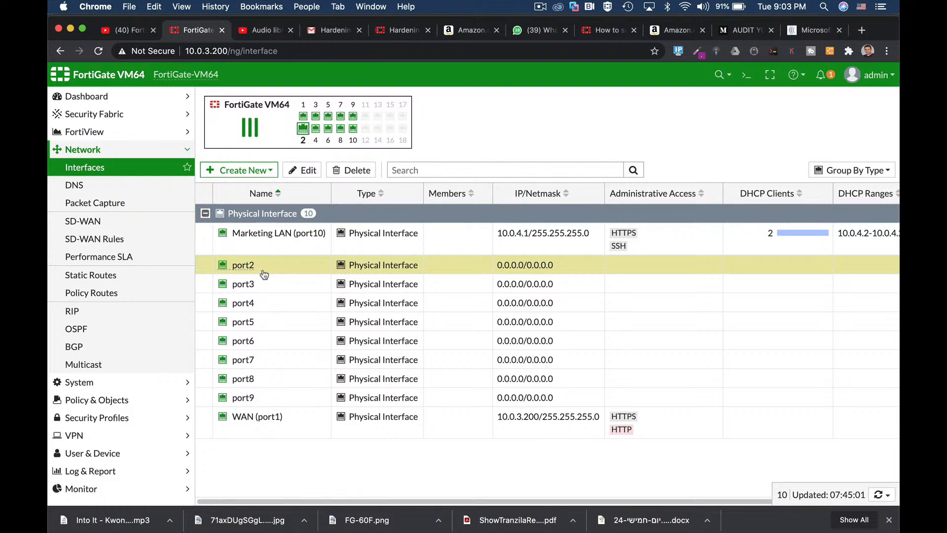
{"action": "left_click", "coordinate": [303, 170]}
{"action": "scroll", "coordinate": [369, 416], "scroll_direction": "down", "scroll_amount": 5}
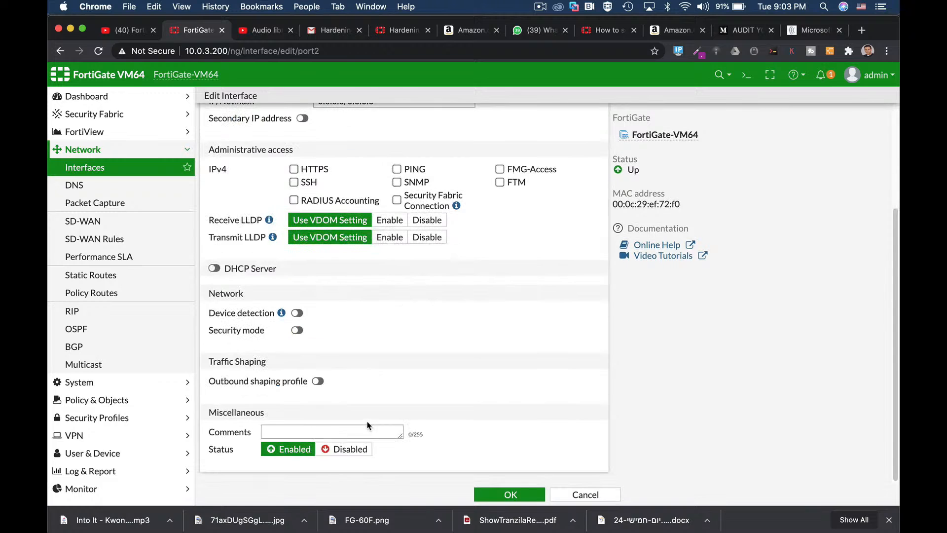
{"action": "left_click", "coordinate": [597, 500]}
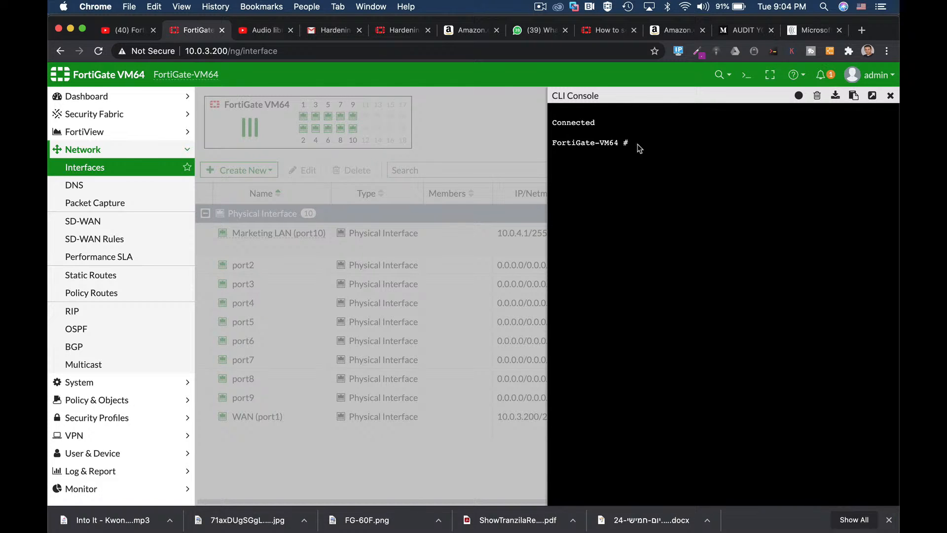
- Enter config system interface in the CLI console and edit port1
{"action": "type", "text": "config system interface"}
{"action": "key", "text": "Return"}
{"action": "type", "text": "edit port1"}
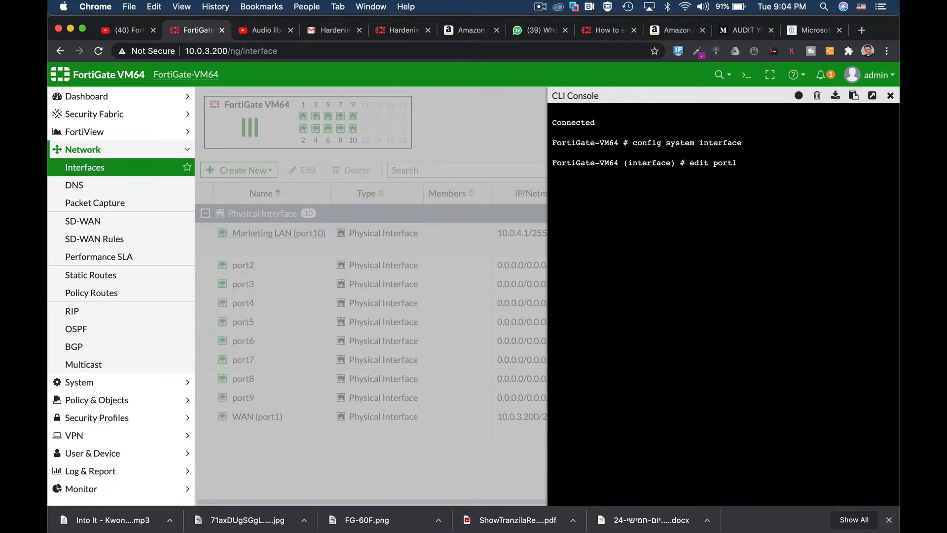
{"action": "key", "text": "Return"}
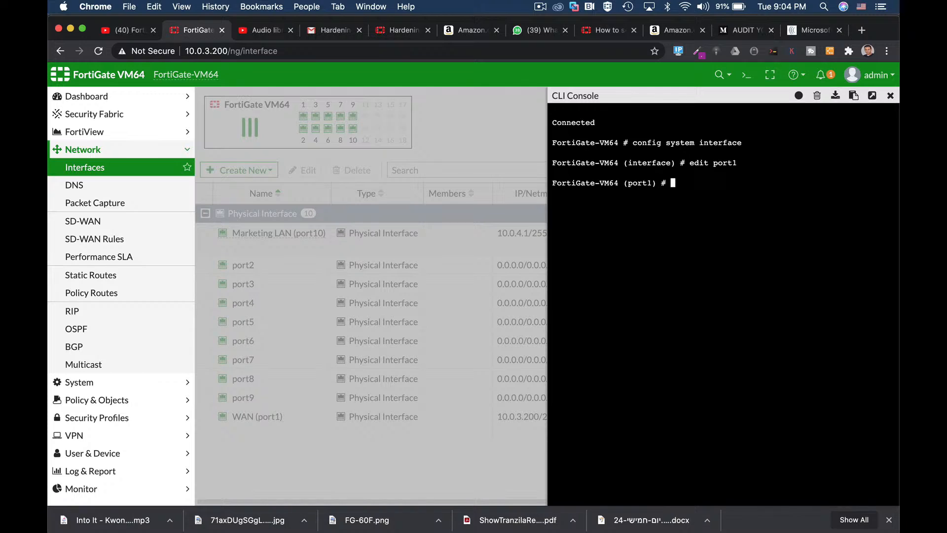
- Cycle through the options that can be unset on port1, from dhcp-relay-service back to arpforward
{"action": "type", "text": "unset"}
{"action": "type", "text": " fortilink"}
{"action": "key", "text": "Tab"}
{"action": "key", "text": "Tab"}
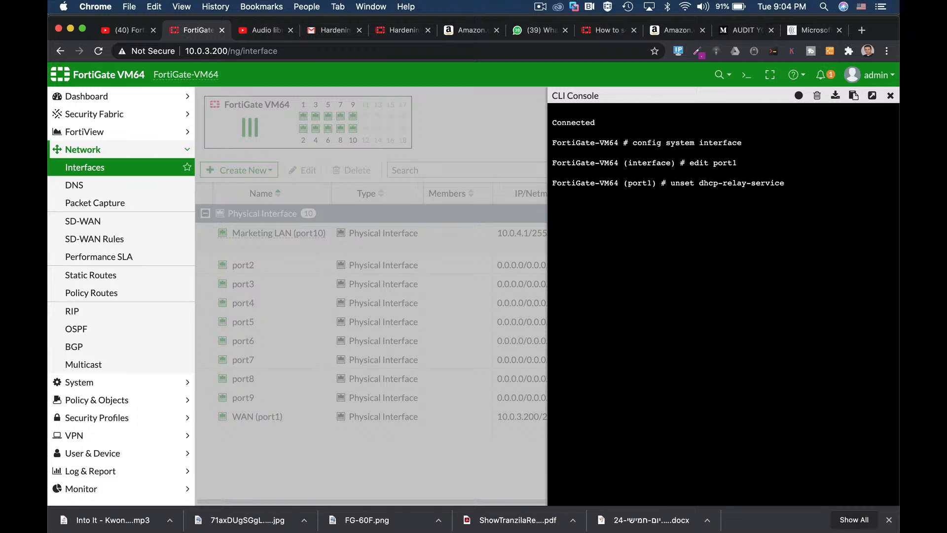
{"action": "key", "text": "Tab"}
{"action": "key", "text": "Tab"}
{"action": "key", "text": "Tab"}
{"action": "key", "text": "Tab"}
{"action": "key", "text": "Tab"}
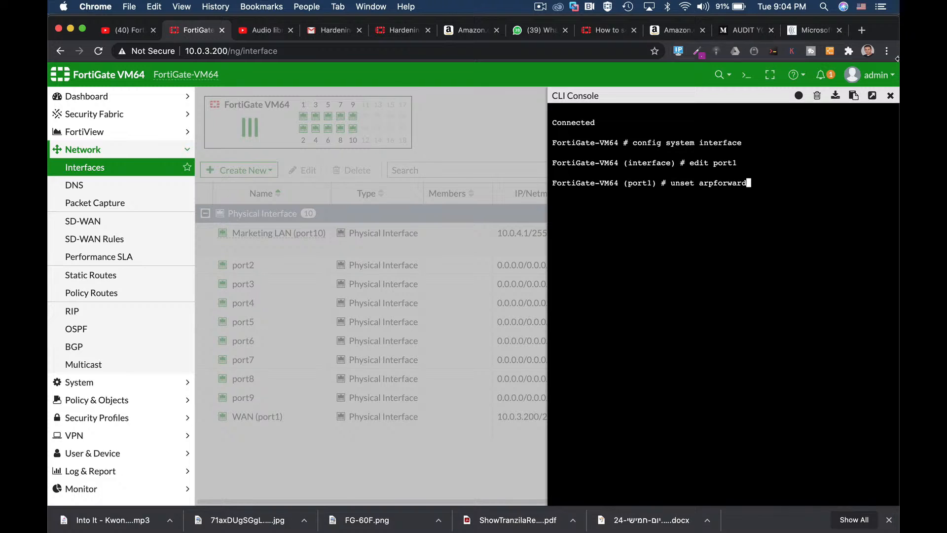
- Clear the console output and abort the port1 configuration
{"action": "left_click", "coordinate": [816, 96]}
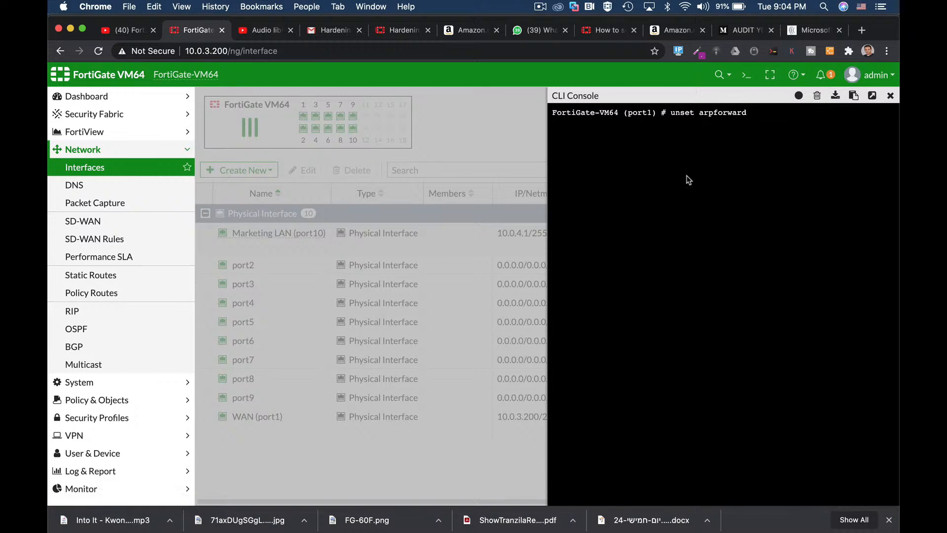
{"action": "type", "text": "abort"}
{"action": "key", "text": "Return"}
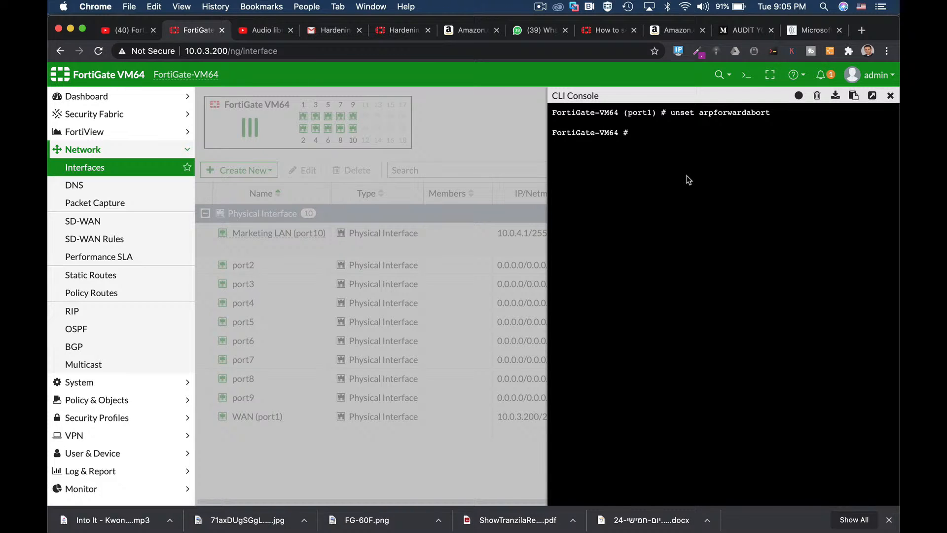
- Enter config system global and write the set admin-maintainer command with the enable option
{"action": "type", "text": "config "}
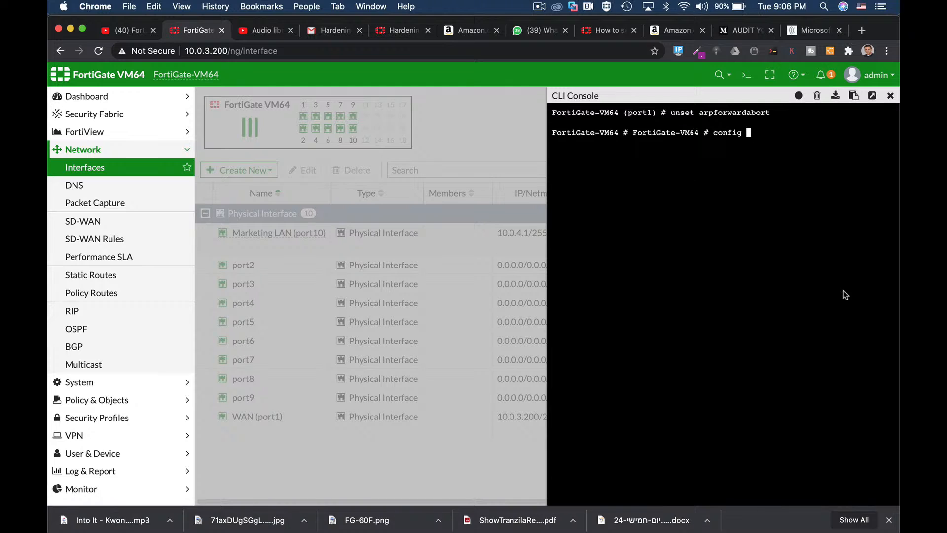
{"action": "type", "text": "system global"}
{"action": "key", "text": "Return"}
{"action": "type", "text": "set admin-ma"}
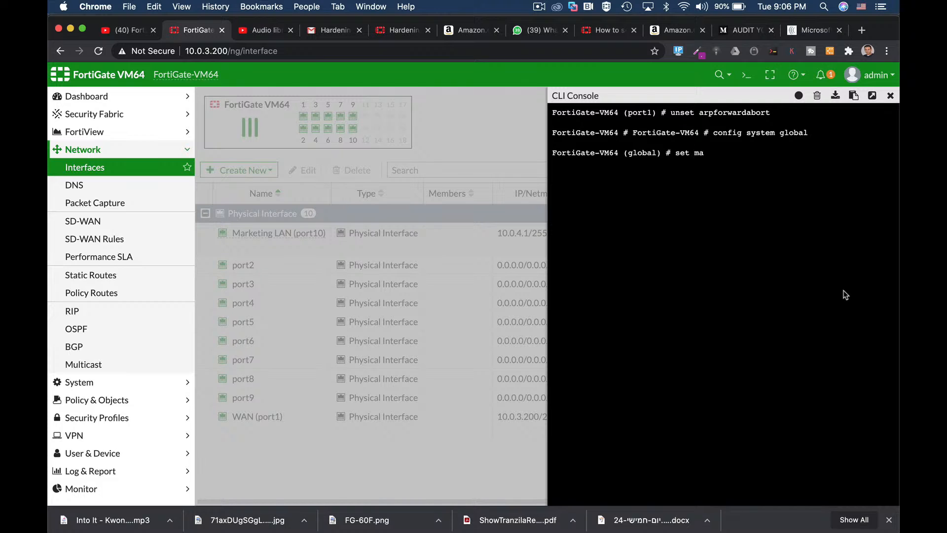
{"action": "type", "text": "in"}
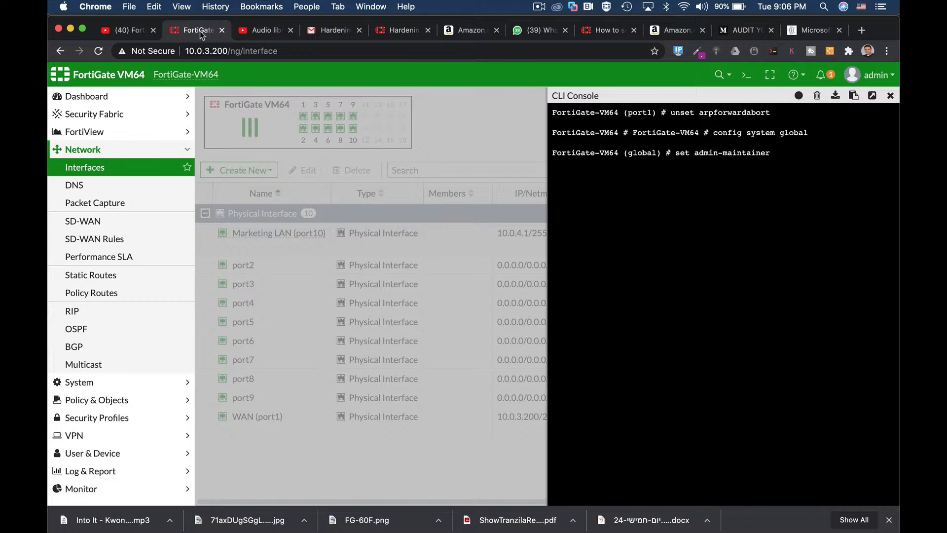
{"action": "type", "text": "enable"}
{"action": "key", "text": "Tab"}
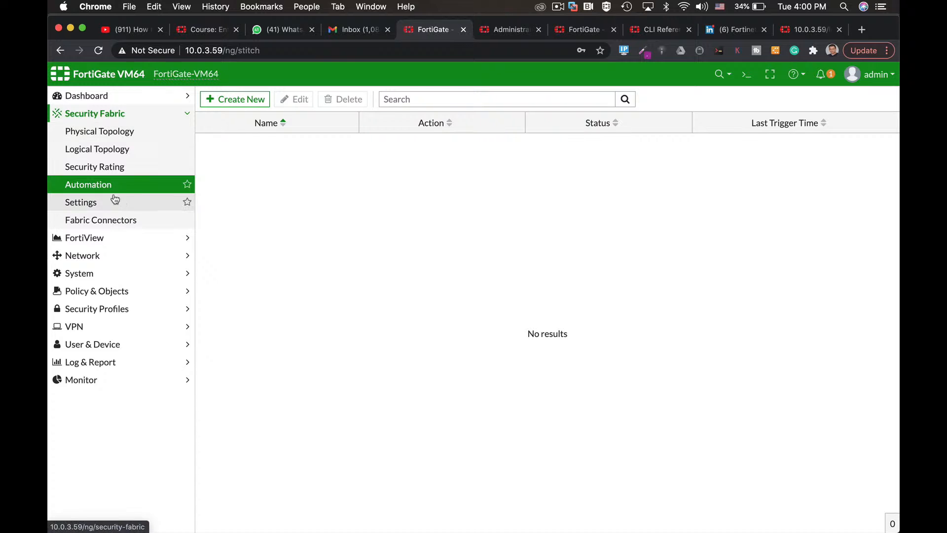
- Start a new Security Fabric automation stitch named reboot and give it the Reboot trigger
{"action": "left_click", "coordinate": [226, 101]}
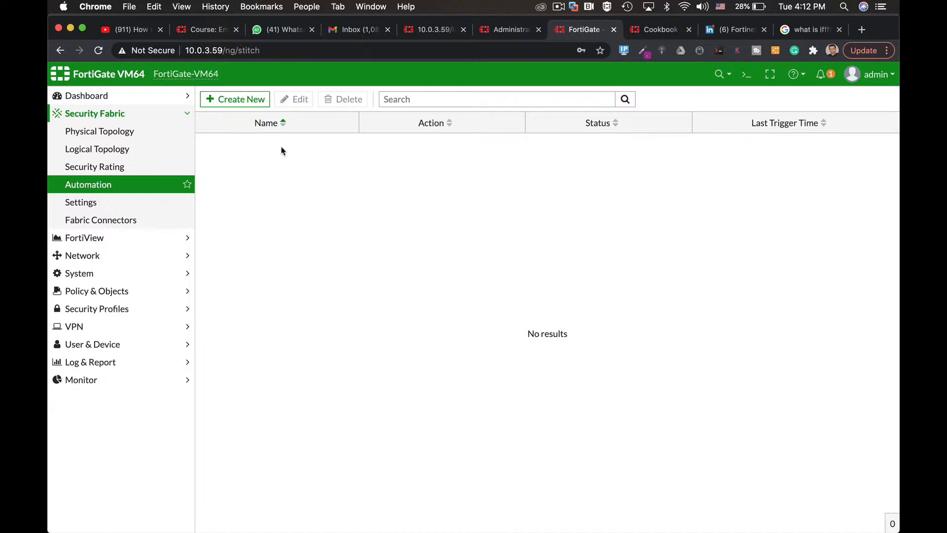
{"action": "left_click", "coordinate": [248, 97]}
{"action": "left_click", "coordinate": [276, 123]}
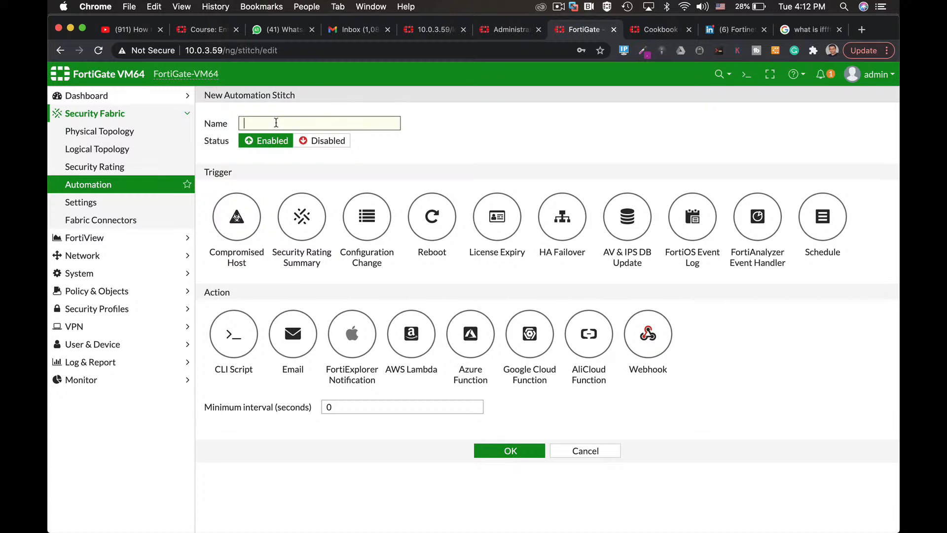
{"action": "type", "text": "reboot"}
{"action": "left_click", "coordinate": [439, 230]}
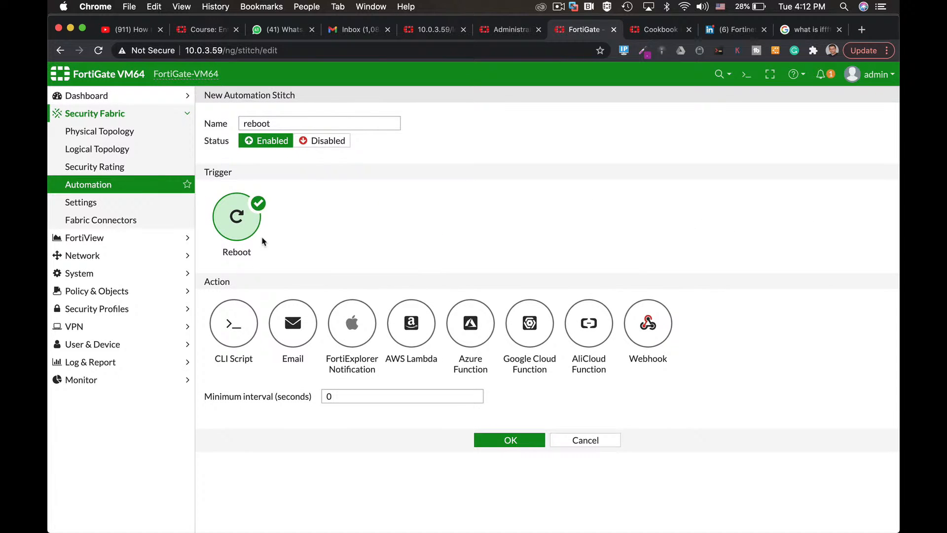
- Add a CLI Script action named status to the stitch, running get system status
{"action": "left_click", "coordinate": [236, 324]}
{"action": "left_click", "coordinate": [286, 458]}
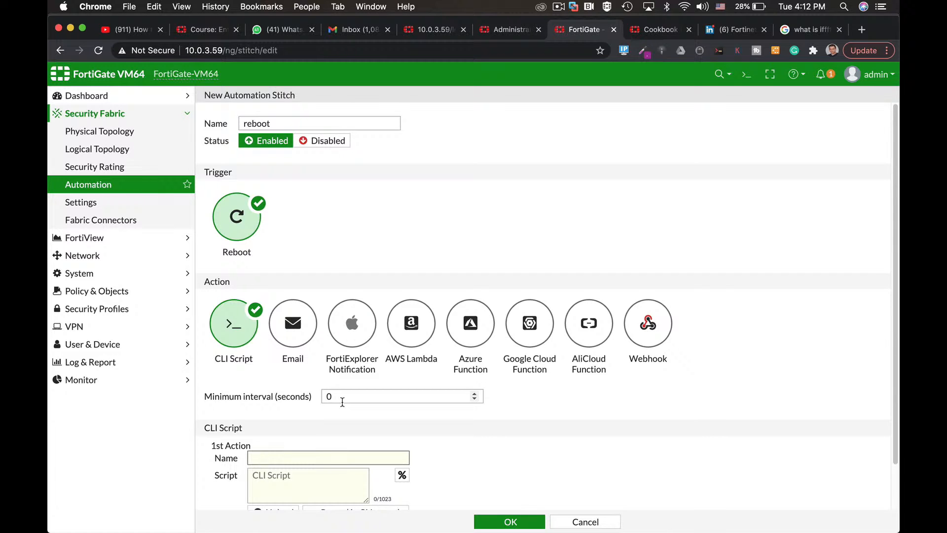
{"action": "type", "text": "status"}
{"action": "scroll", "coordinate": [369, 316], "scroll_direction": "down", "scroll_amount": 2}
{"action": "left_click", "coordinate": [268, 436]}
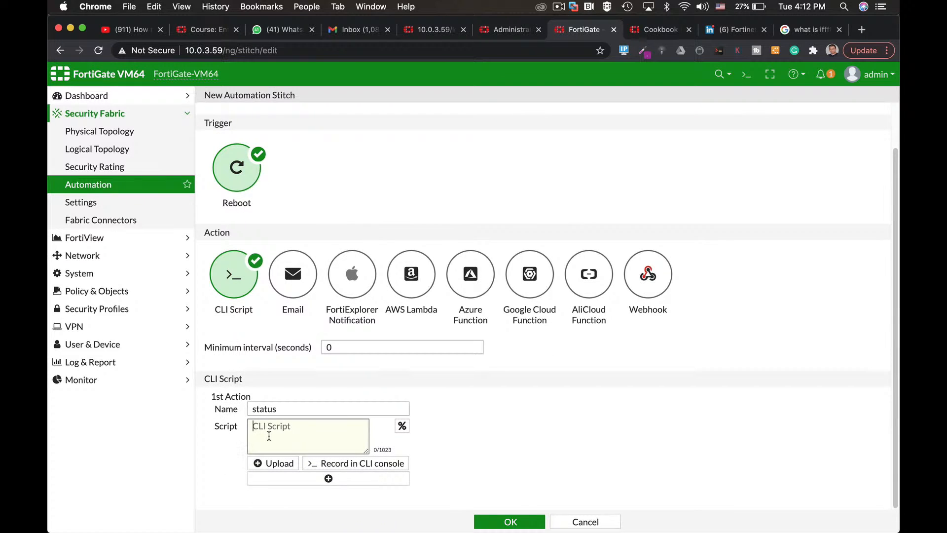
{"action": "type", "text": "get system status"}
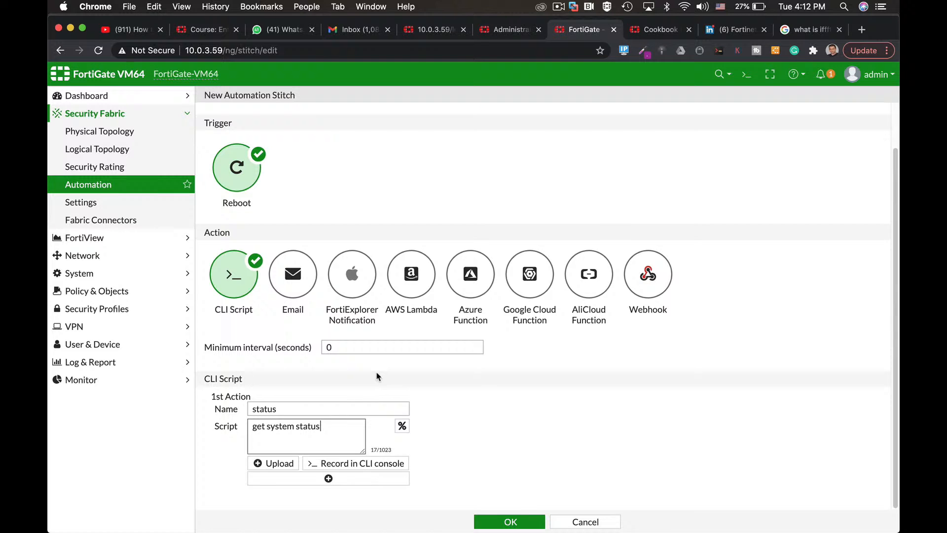
- Add an Email action with the recipient's e-mail address and the subject "machine rebooted", and save the stitch
{"action": "left_click", "coordinate": [307, 269]}
{"action": "scroll", "coordinate": [518, 402], "scroll_direction": "down", "scroll_amount": 3}
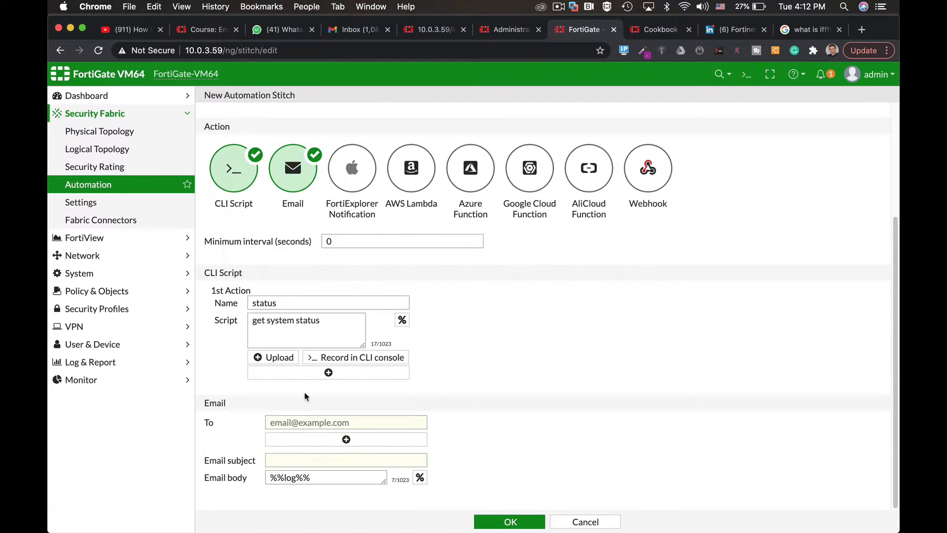
{"action": "left_click", "coordinate": [376, 427]}
{"action": "left_click", "coordinate": [367, 449]}
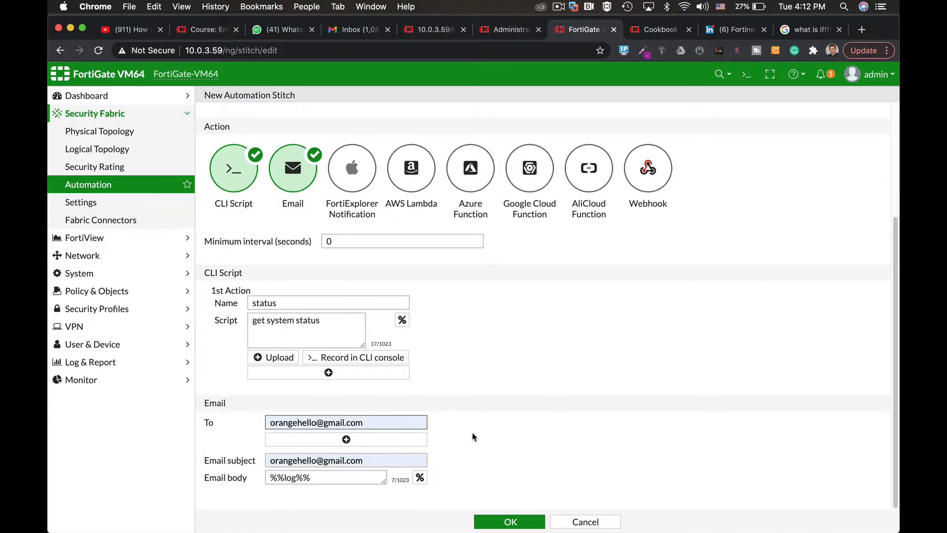
{"action": "left_click_drag", "start_coordinate": [381, 461], "coordinate": [220, 459]}
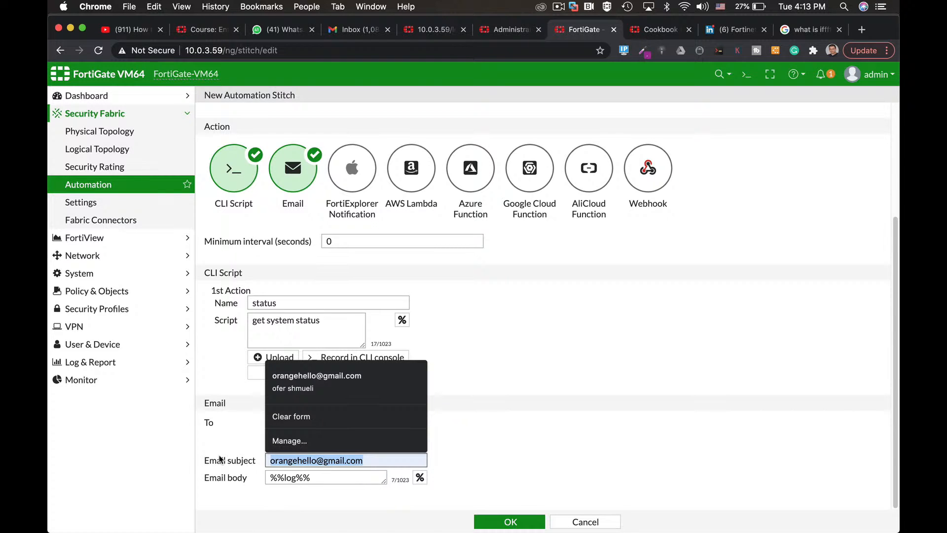
{"action": "type", "text": "machine"}
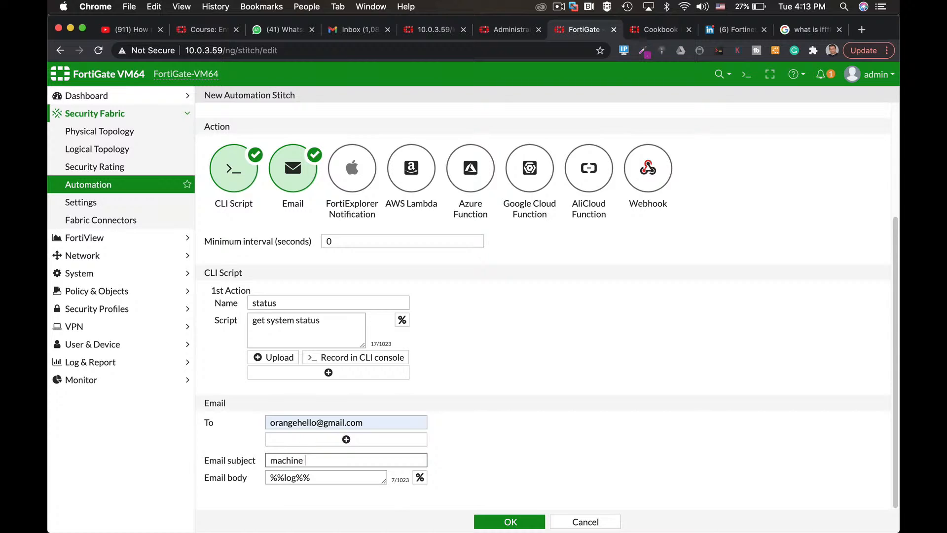
{"action": "type", "text": " rebooted"}
{"action": "left_click", "coordinate": [514, 522]}
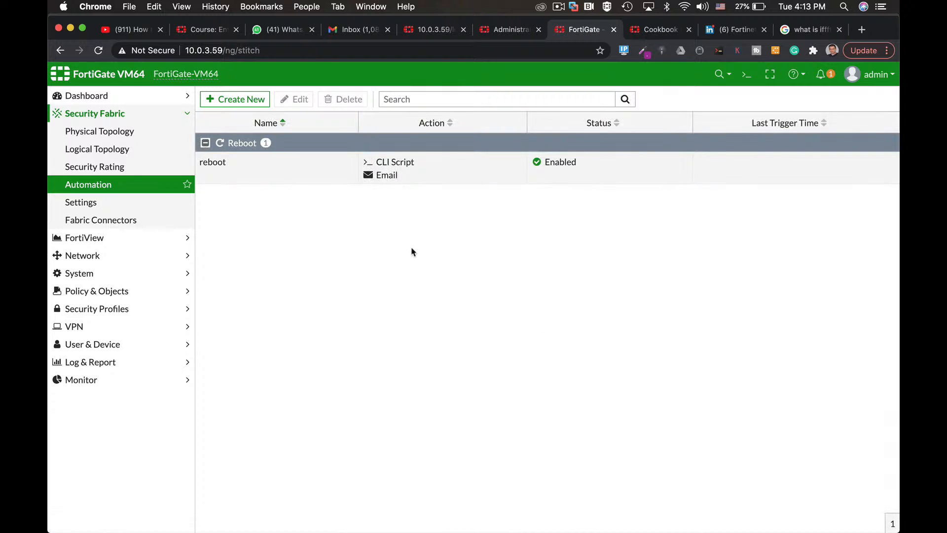
- Start a new automation stitch named backup and give it the Schedule trigger
{"action": "left_click", "coordinate": [226, 98]}
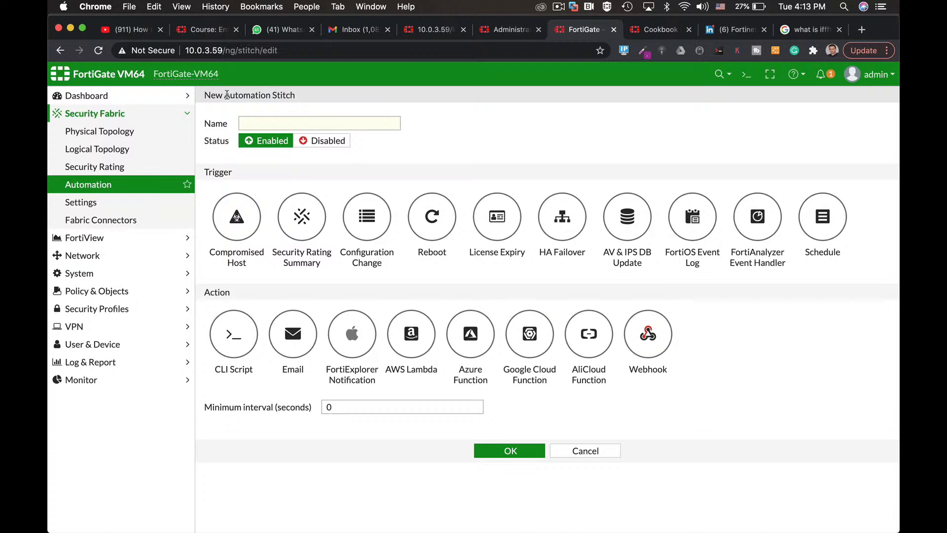
{"action": "left_click", "coordinate": [309, 122]}
{"action": "type", "text": "back"}
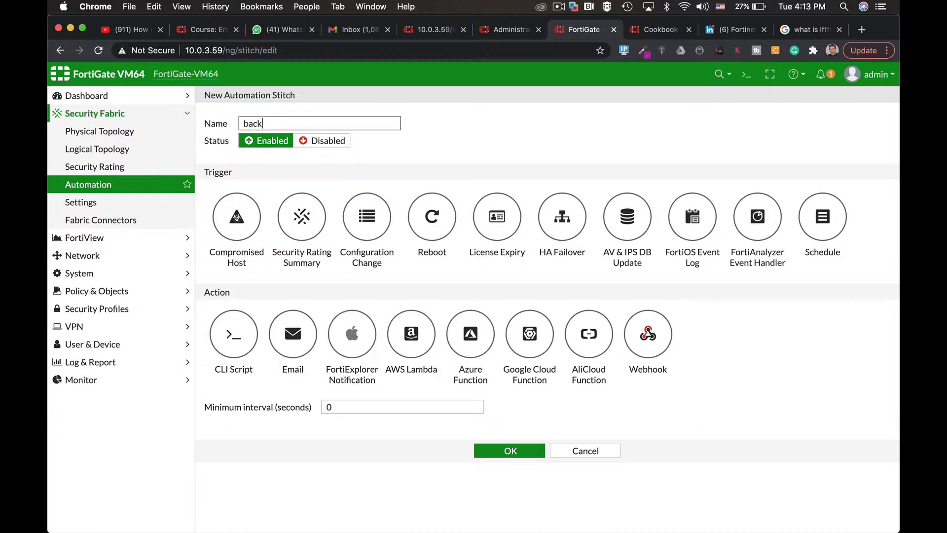
{"action": "type", "text": "up"}
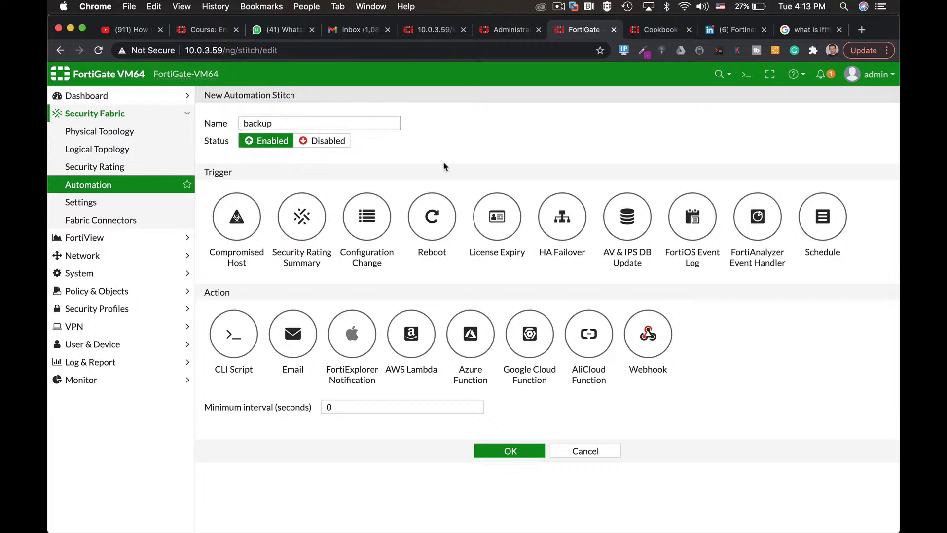
{"action": "left_click", "coordinate": [821, 218]}
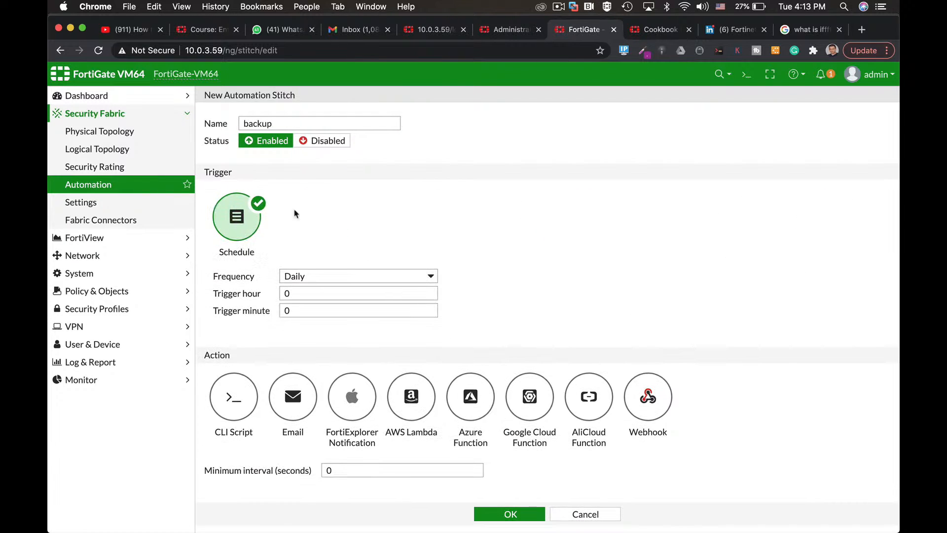
- Schedule the backup stitch weekly on Sunday, with trigger hour 12 and trigger minute 00
{"action": "left_click", "coordinate": [290, 277]}
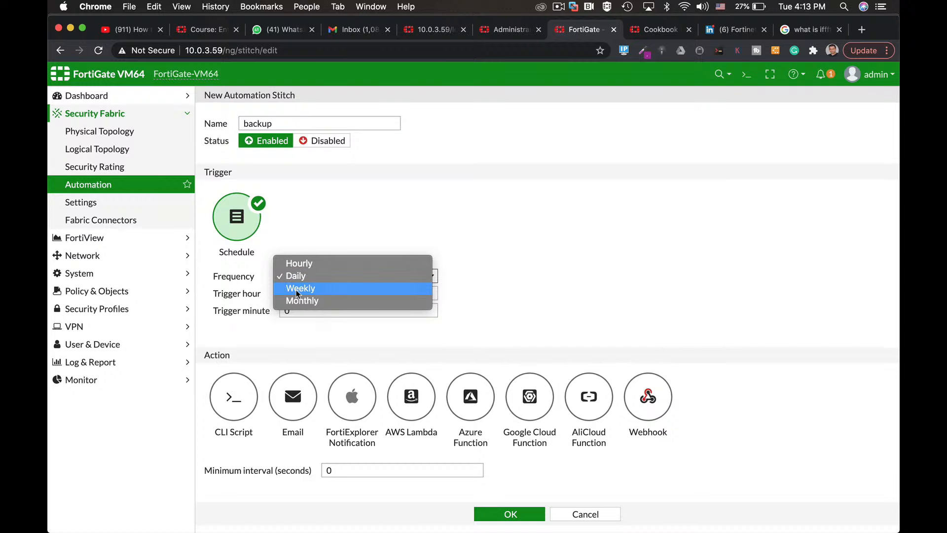
{"action": "left_click", "coordinate": [296, 289]}
{"action": "left_click", "coordinate": [302, 294]}
{"action": "key", "text": "BackSpace"}
{"action": "type", "text": "12"}
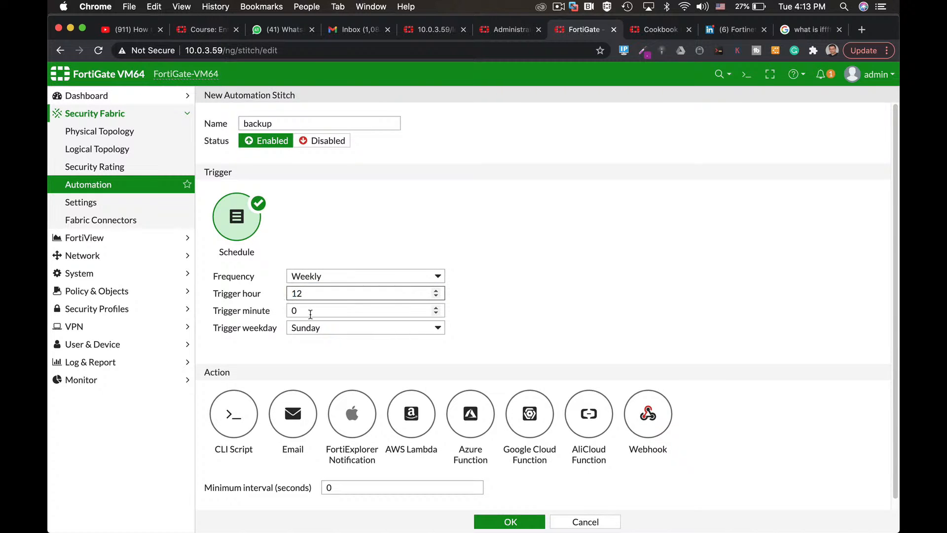
{"action": "key", "text": "Tab"}
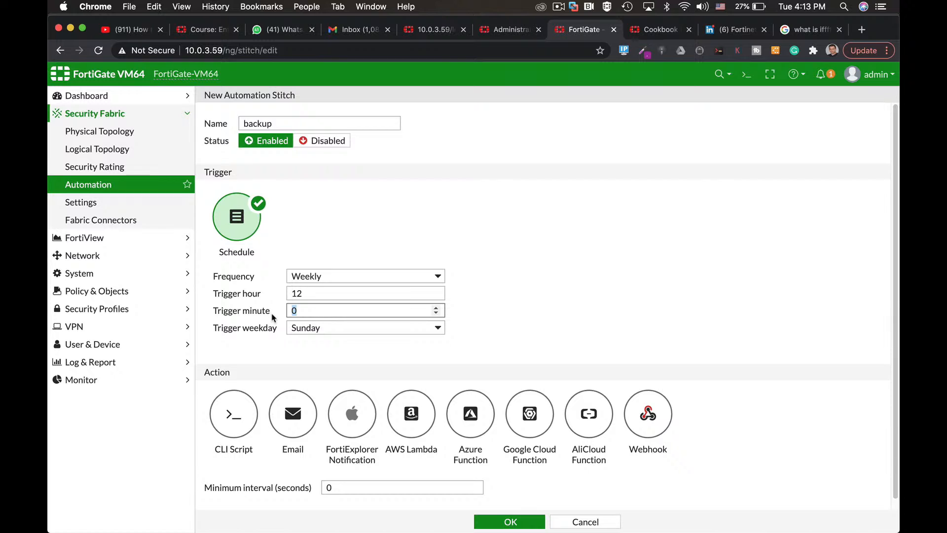
{"action": "type", "text": "00"}
{"action": "left_click", "coordinate": [315, 329]}
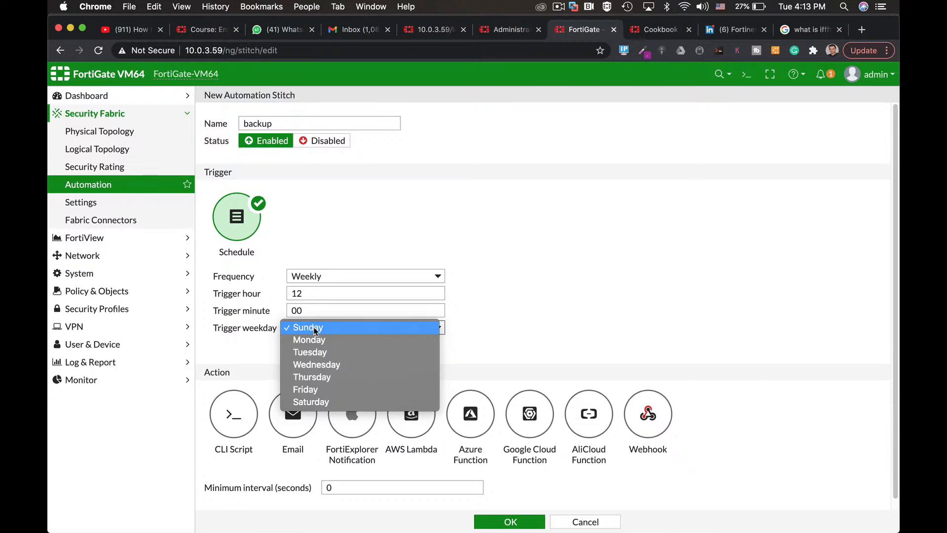
{"action": "left_click", "coordinate": [314, 329]}
- Add a CLI Script action named backup to the stitch, with the script execute backup config usb backup
{"action": "scroll", "coordinate": [539, 309], "scroll_direction": "down", "scroll_amount": 1}
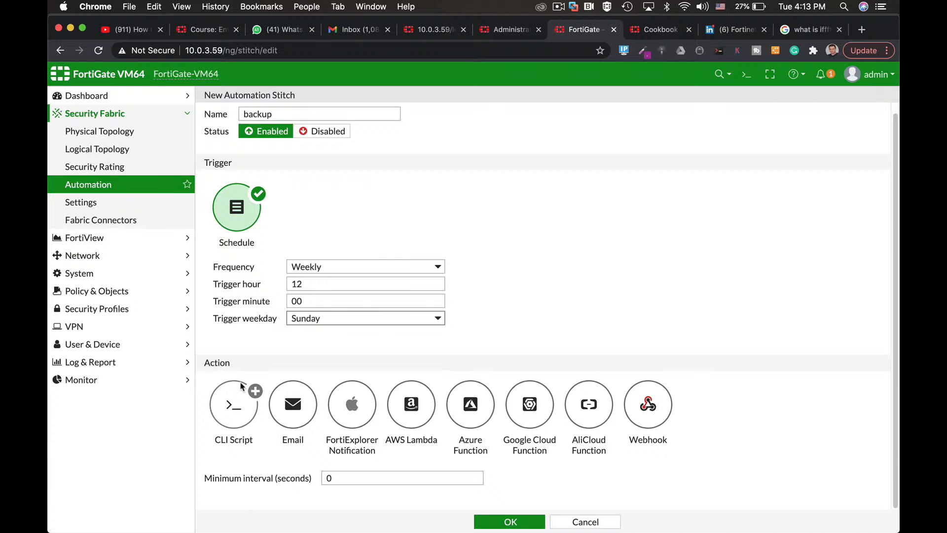
{"action": "left_click", "coordinate": [237, 398]}
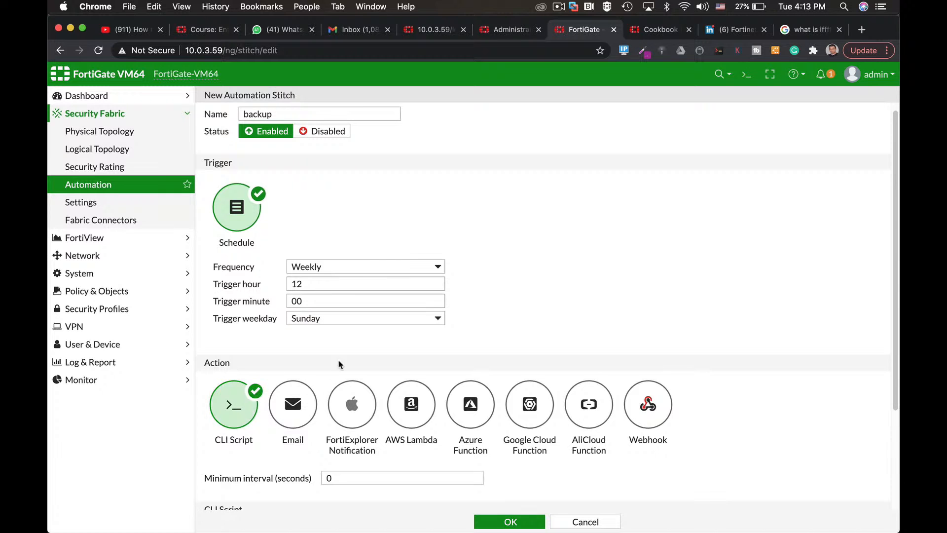
{"action": "scroll", "coordinate": [338, 364], "scroll_direction": "down", "scroll_amount": 5}
{"action": "left_click", "coordinate": [264, 409]}
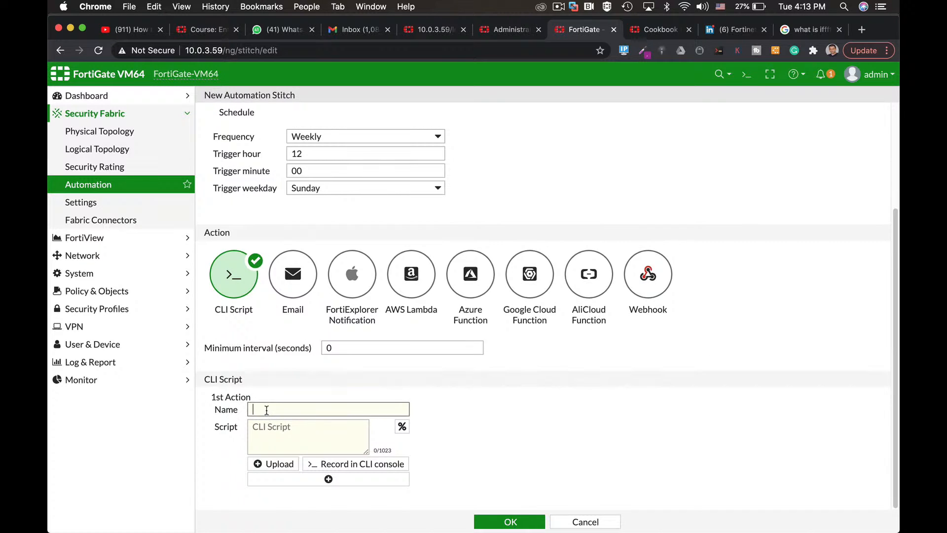
{"action": "type", "text": "backup"}
{"action": "key", "text": "Tab"}
{"action": "type", "text": "execu"}
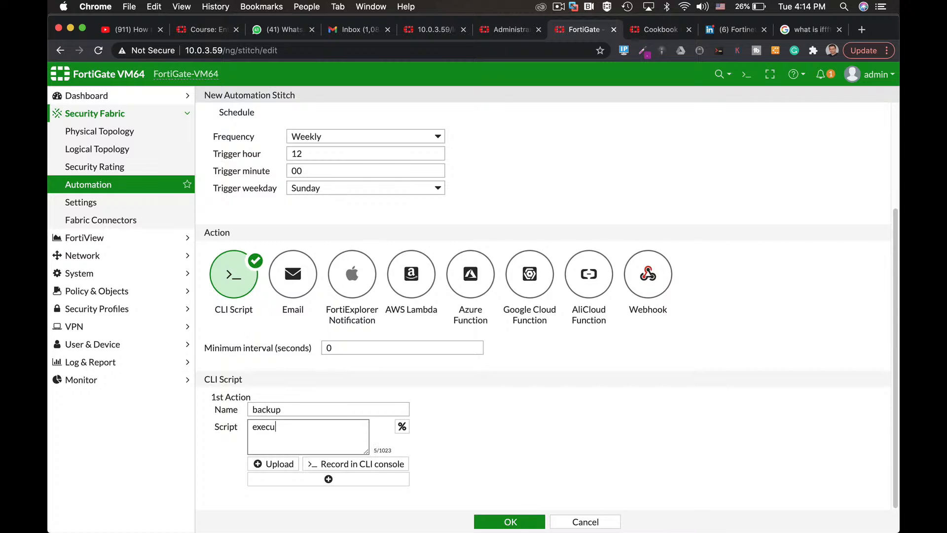
{"action": "type", "text": "te backup config us"}
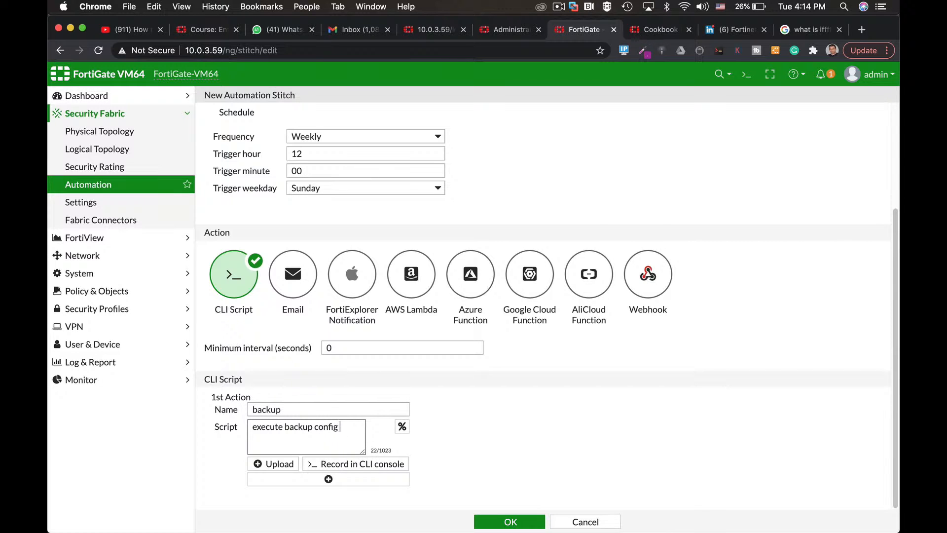
{"action": "type", "text": "b backup"}
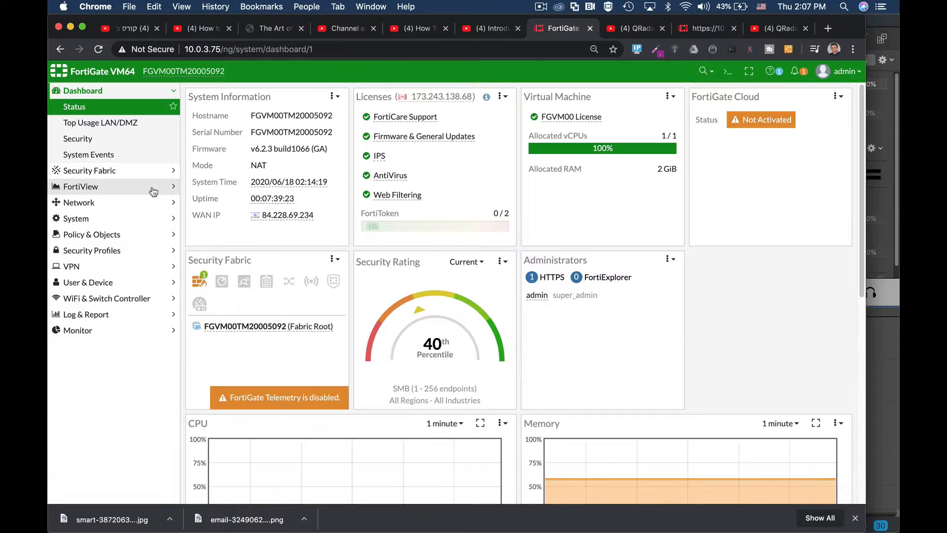
- Examine the wan1 interface details among the network interfaces and the DNS settings
{"action": "left_click", "coordinate": [85, 202]}
{"action": "left_click", "coordinate": [83, 155]}
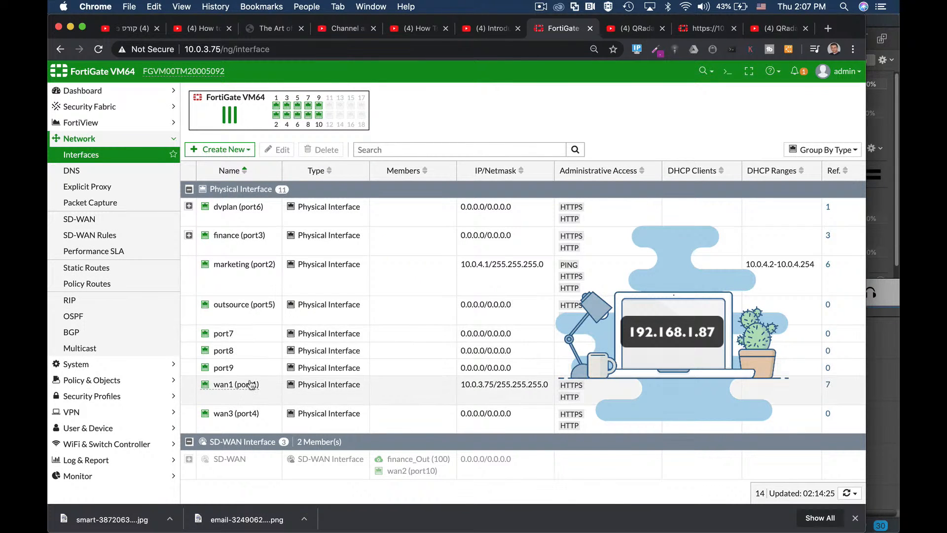
{"action": "mouse_move", "coordinate": [251, 384]}
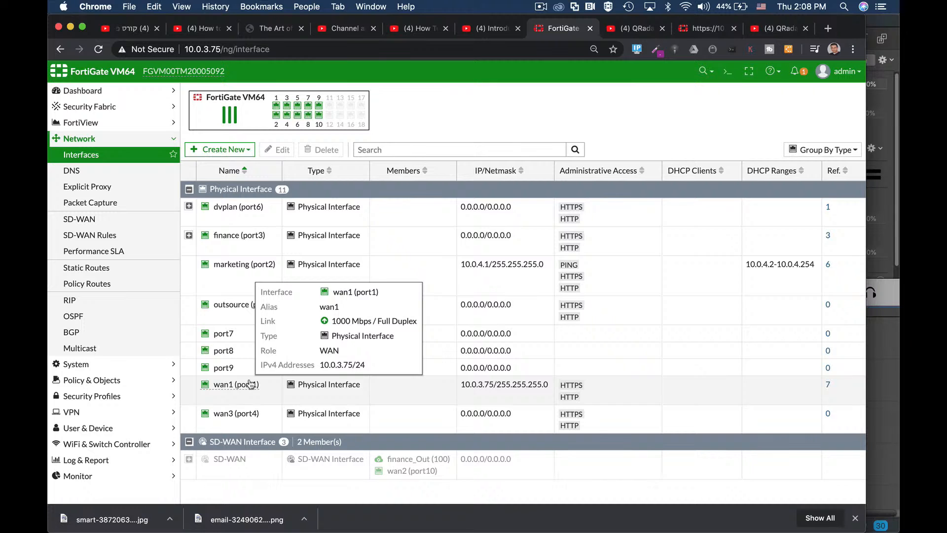
{"action": "left_click", "coordinate": [98, 176]}
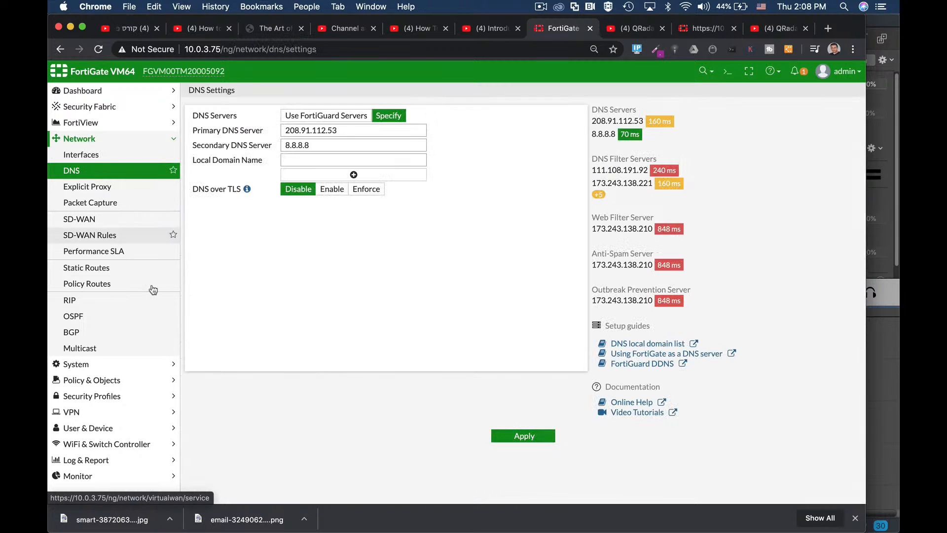
- Examine the core, security and additional features in the system's Feature Visibility settings
{"action": "left_click", "coordinate": [102, 380]}
{"action": "left_click", "coordinate": [98, 155]}
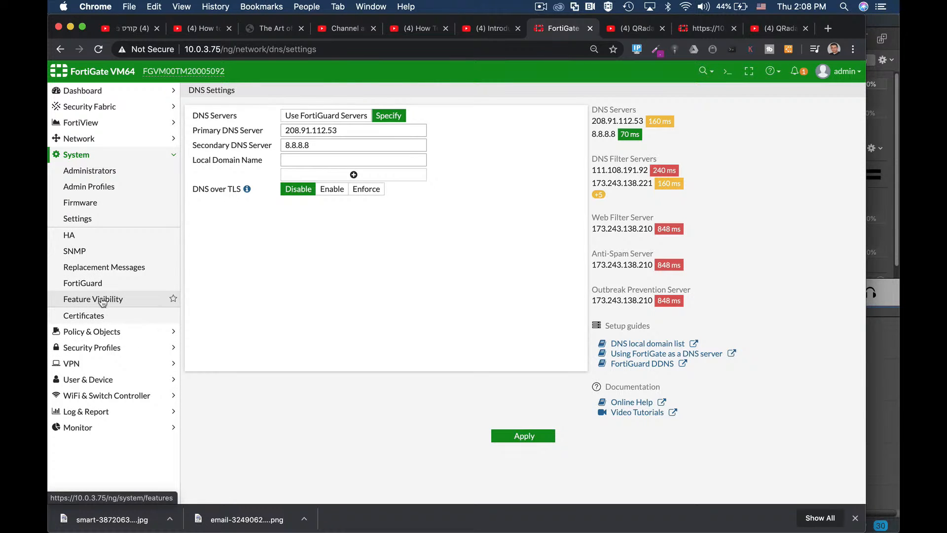
{"action": "left_click", "coordinate": [104, 300]}
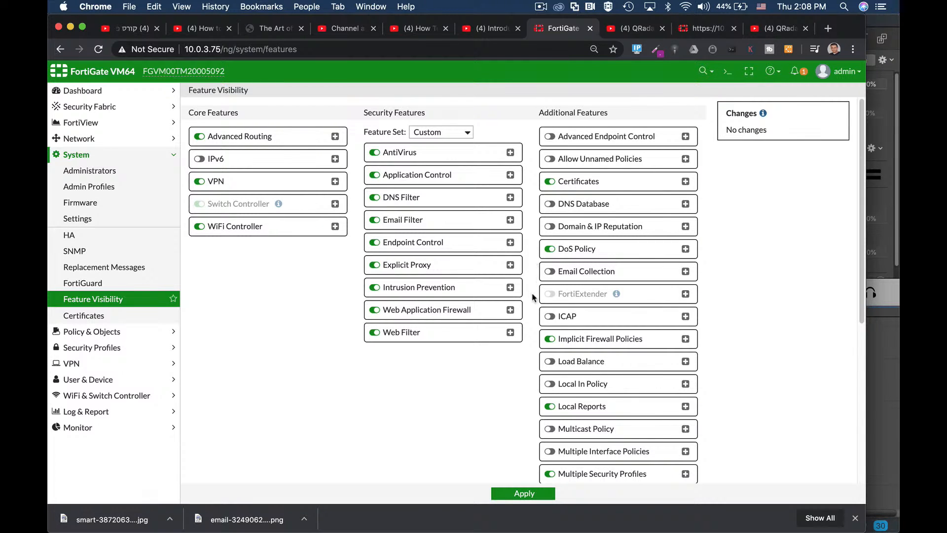
{"action": "scroll", "coordinate": [534, 293], "scroll_direction": "down", "scroll_amount": 10}
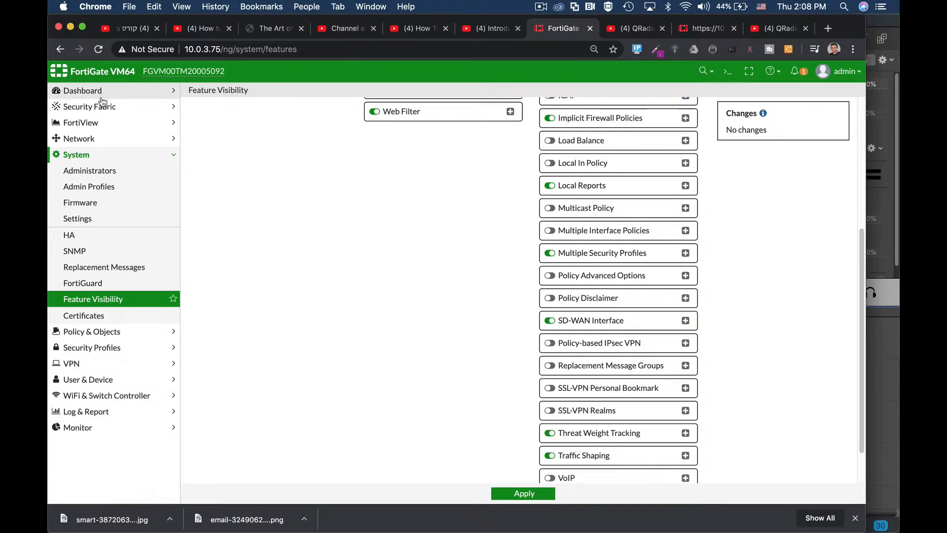
- Return to the status dashboard and run get system status in the CLI console, closing the console when done
{"action": "left_click", "coordinate": [83, 91]}
{"action": "left_click", "coordinate": [89, 106]}
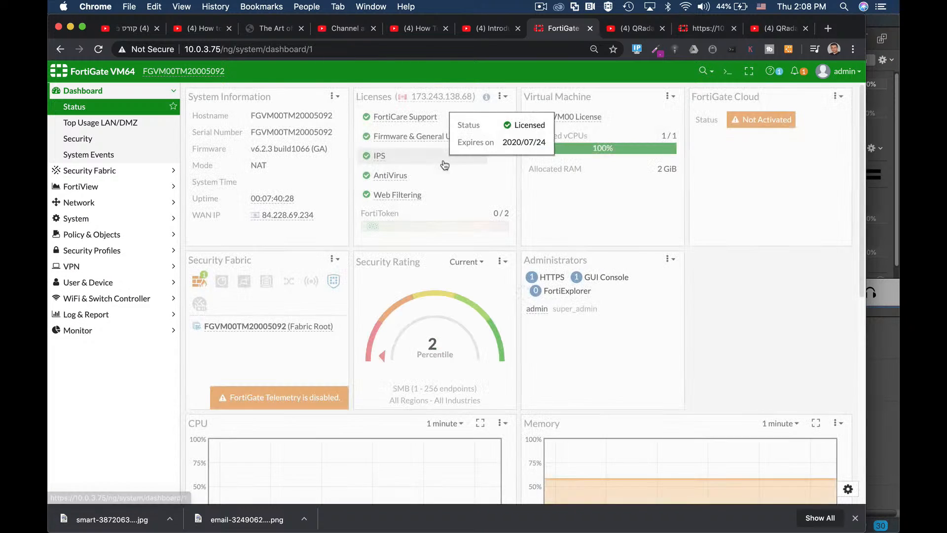
{"action": "left_click", "coordinate": [728, 72]}
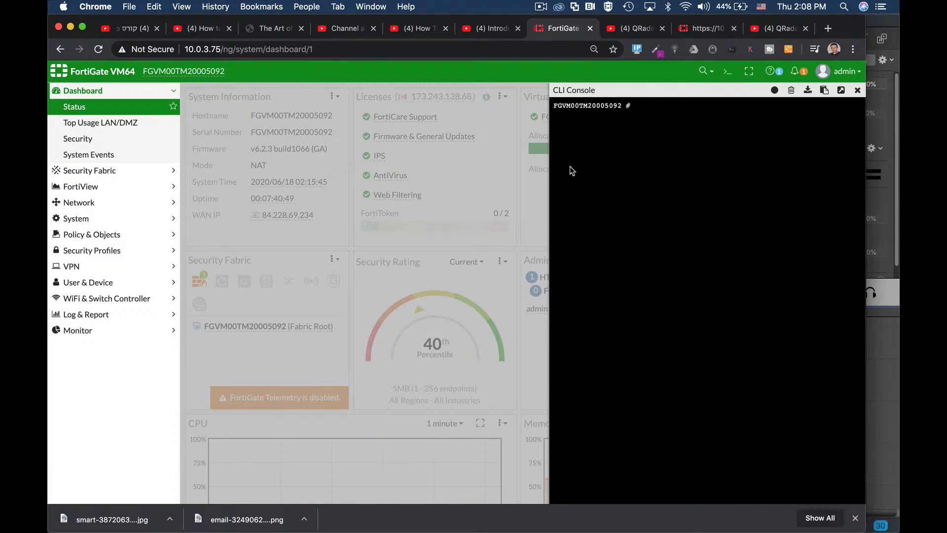
{"action": "left_click", "coordinate": [724, 75]}
{"action": "type", "text": "system sta"}
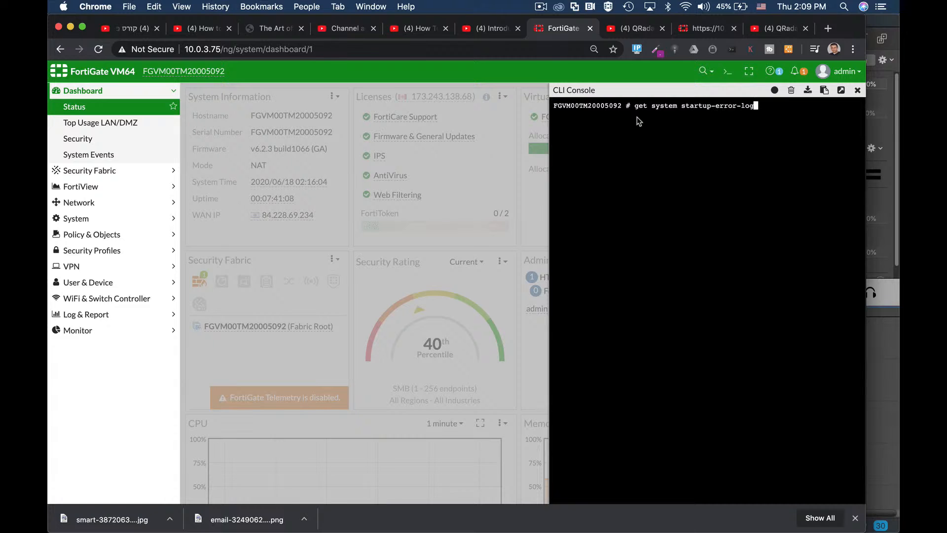
{"action": "type", "text": "tus"}
{"action": "key", "text": "Return"}
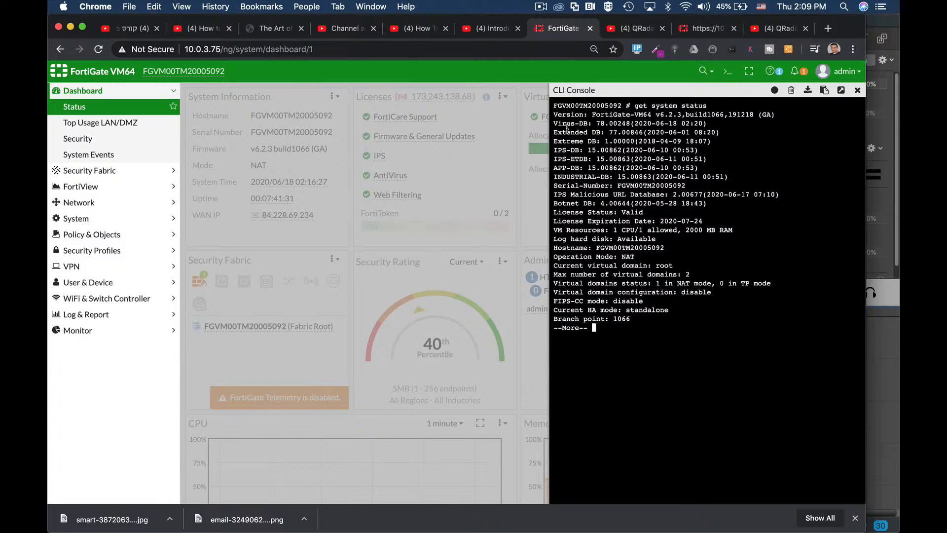
{"action": "left_click", "coordinate": [857, 90]}
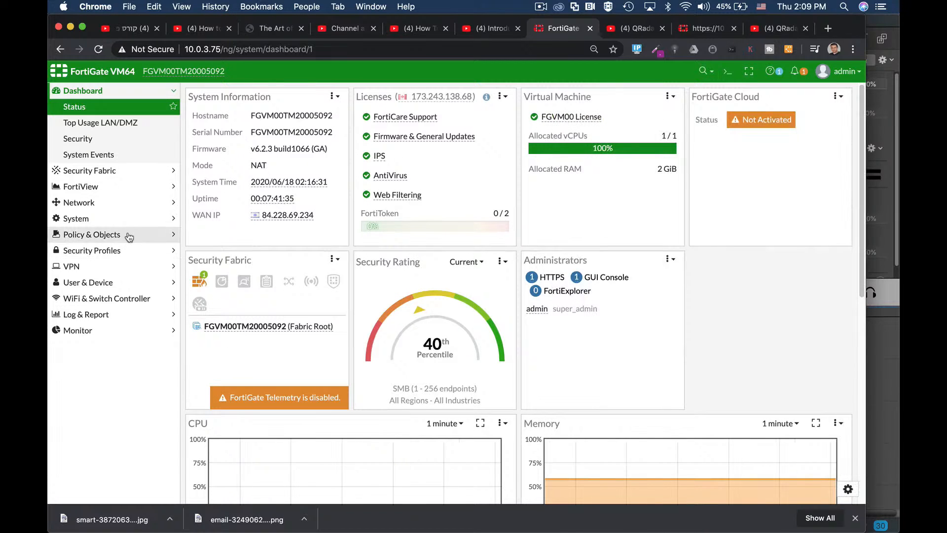
- Open the port8 network interface for editing and give it the alias management and the LAN role
{"action": "left_click", "coordinate": [95, 203]}
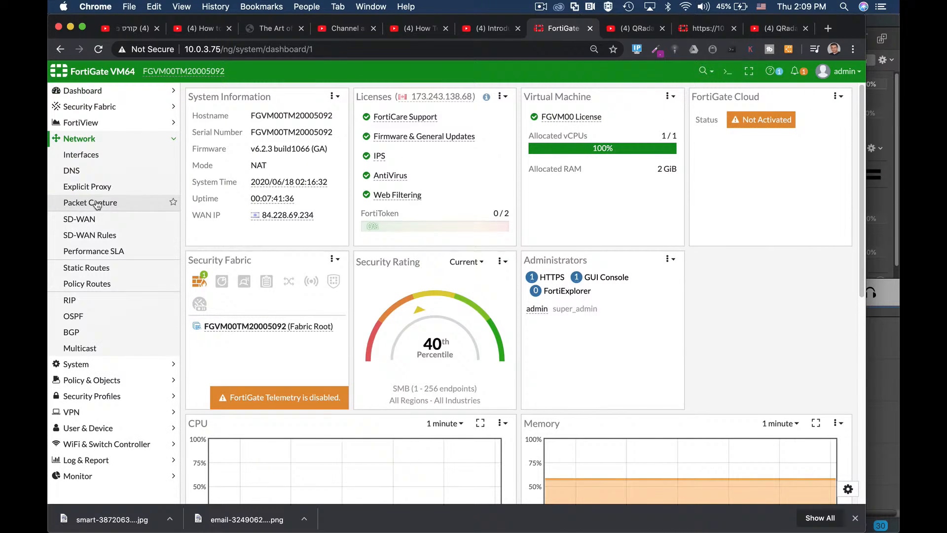
{"action": "left_click", "coordinate": [85, 157]}
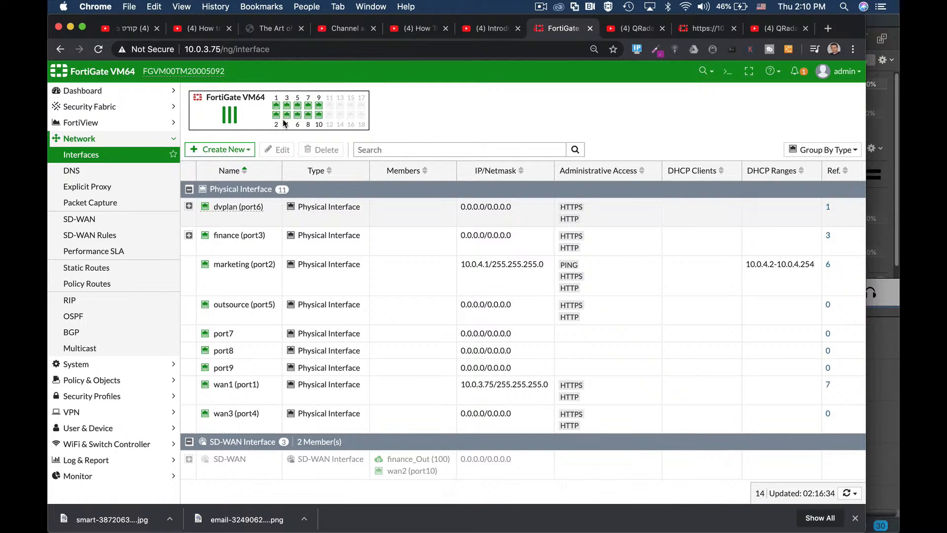
{"action": "mouse_move", "coordinate": [287, 107]}
{"action": "left_click", "coordinate": [238, 353]}
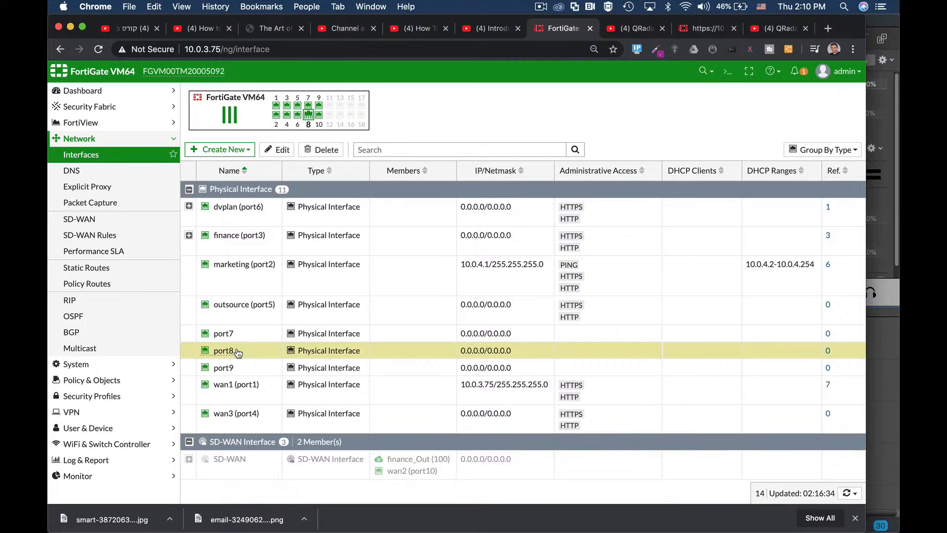
{"action": "left_click", "coordinate": [281, 150]}
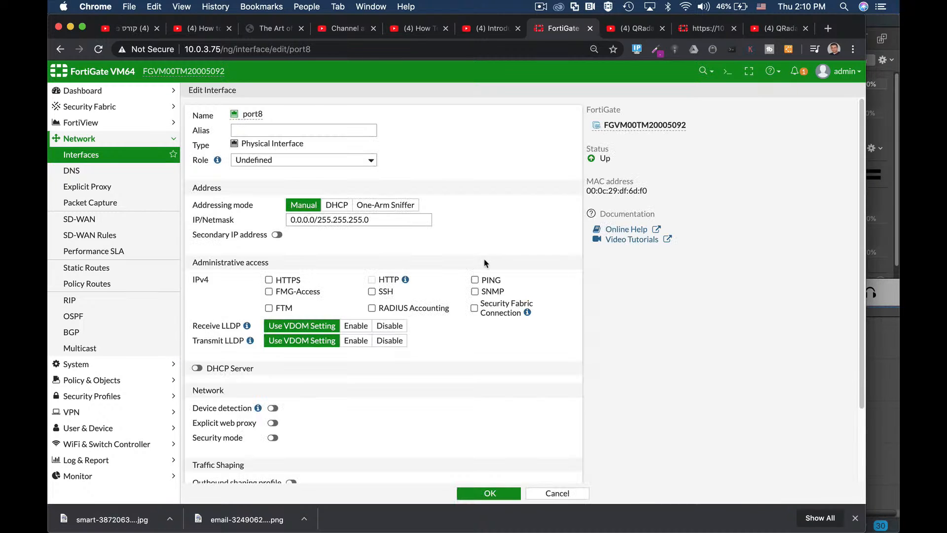
{"action": "left_click", "coordinate": [276, 131]}
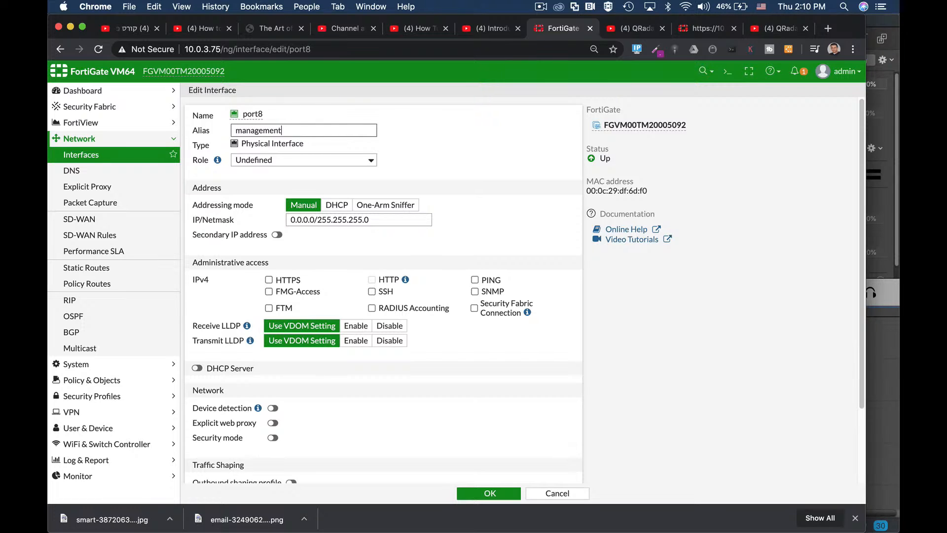
{"action": "left_click", "coordinate": [283, 159]}
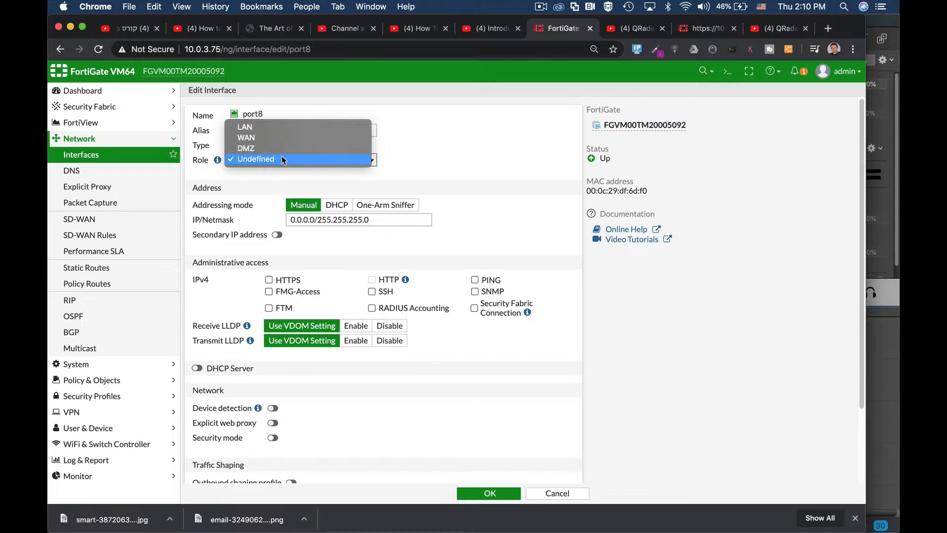
{"action": "left_click", "coordinate": [272, 126]}
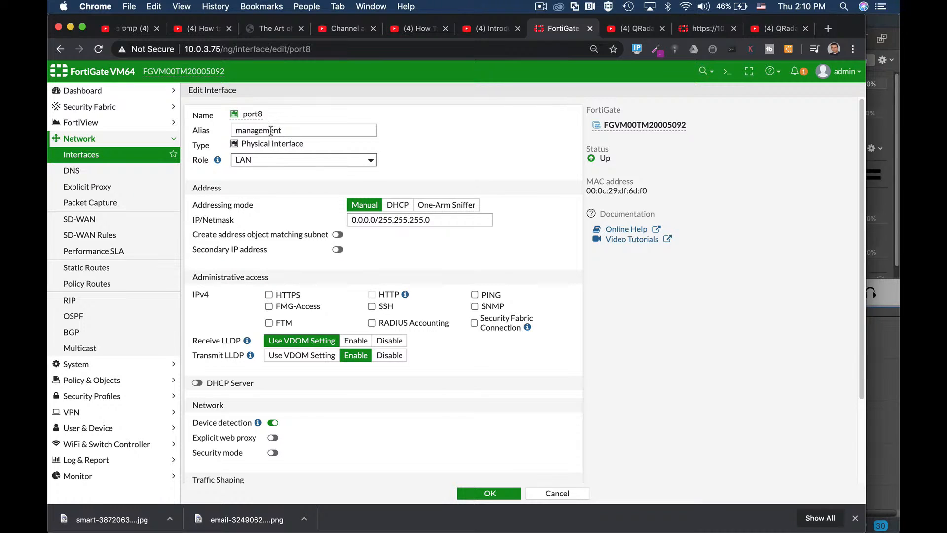
- Set the manual IP/Netmask of port8 to 192.168.2.1/24
{"action": "double_click", "coordinate": [253, 113]}
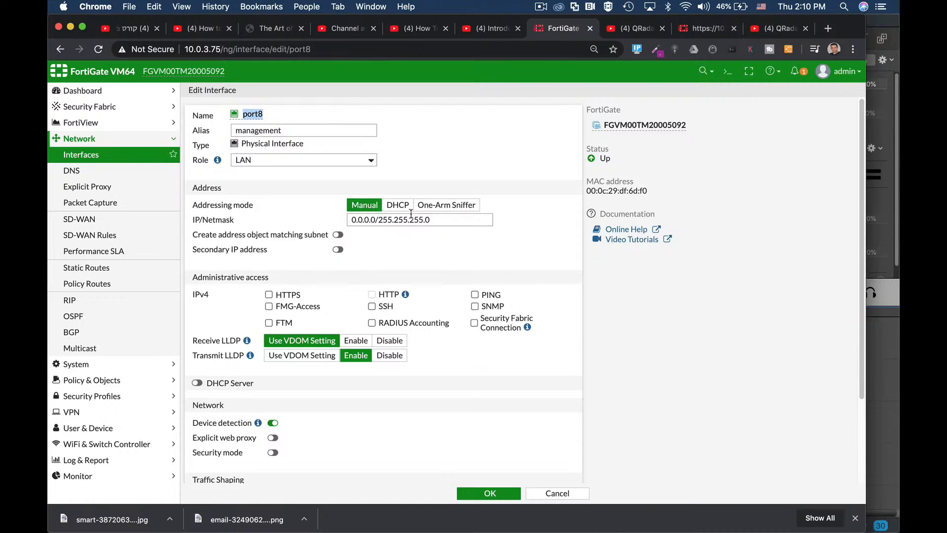
{"action": "left_click_drag", "start_coordinate": [430, 220], "coordinate": [330, 224]}
{"action": "type", "text": "192.168.2.1/2"}
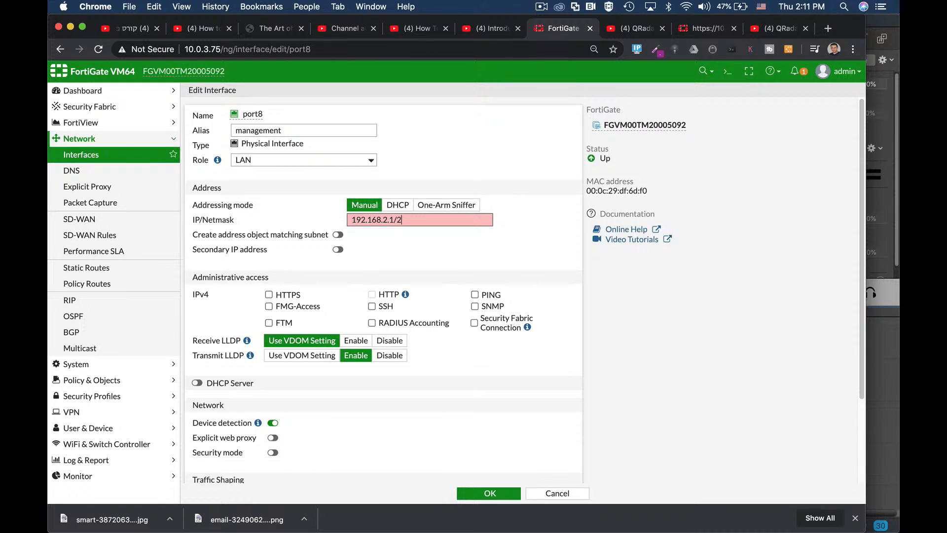
{"action": "type", "text": "4"}
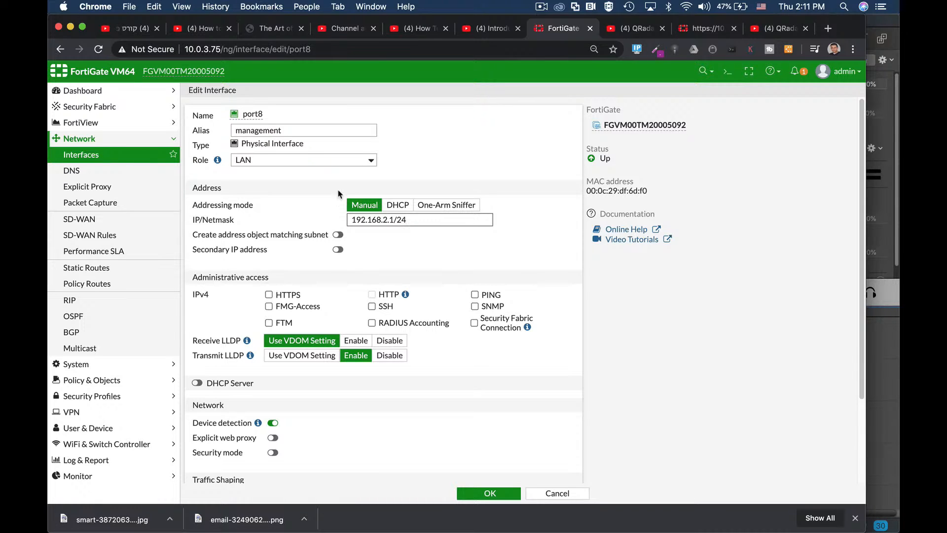
{"action": "left_click_drag", "start_coordinate": [350, 220], "coordinate": [388, 223]}
{"action": "left_click_drag", "start_coordinate": [353, 220], "coordinate": [387, 221]}
{"action": "left_click", "coordinate": [385, 221]}
{"action": "left_click_drag", "start_coordinate": [382, 220], "coordinate": [388, 221]}
- Enable the DHCP server on port8 and allow HTTPS administrative access to the interface
{"action": "scroll", "coordinate": [399, 249], "scroll_direction": "down", "scroll_amount": 3}
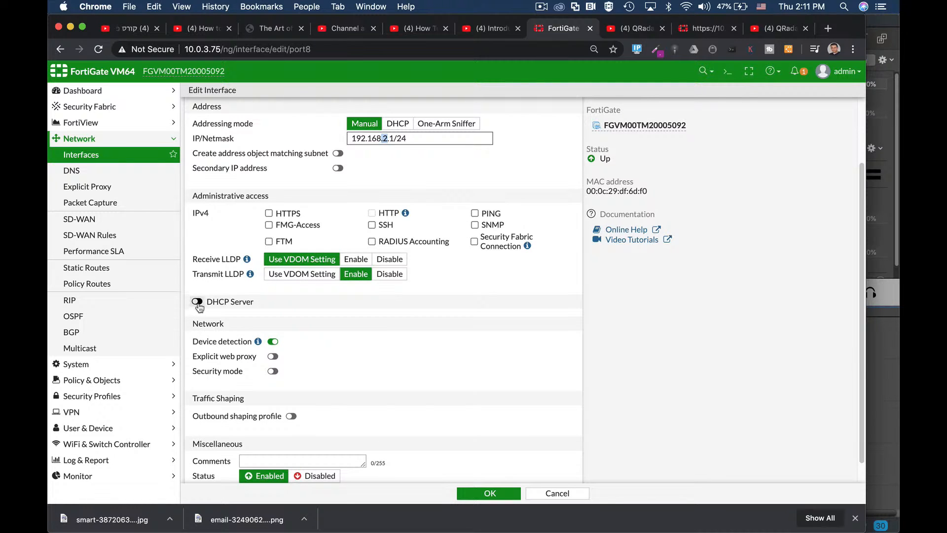
{"action": "left_click", "coordinate": [197, 302]}
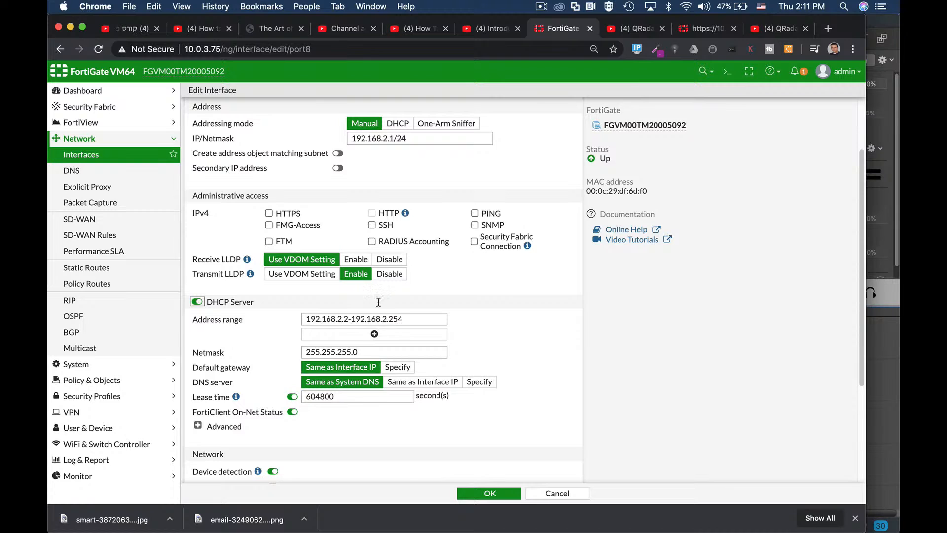
{"action": "scroll", "coordinate": [378, 296], "scroll_direction": "up", "scroll_amount": 2}
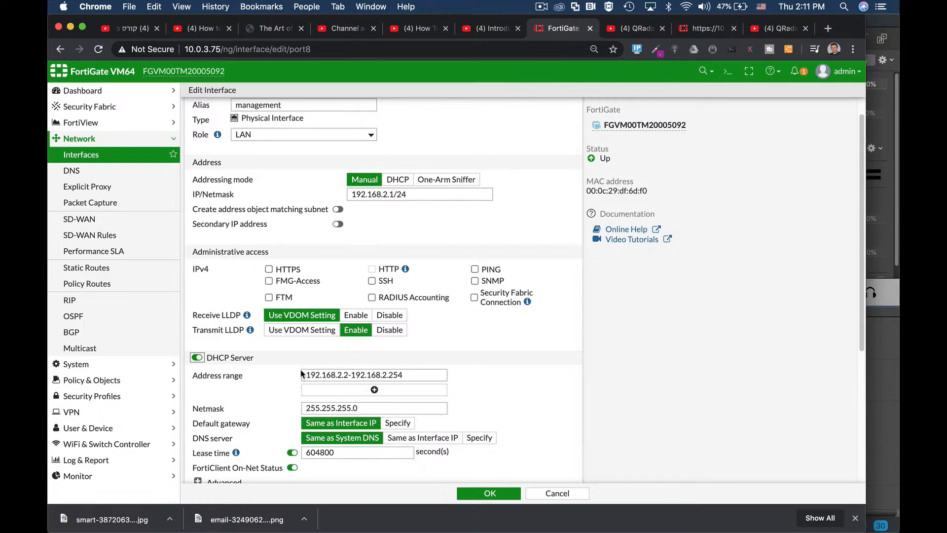
{"action": "left_click", "coordinate": [268, 270]}
{"action": "scroll", "coordinate": [352, 299], "scroll_direction": "down", "scroll_amount": 5}
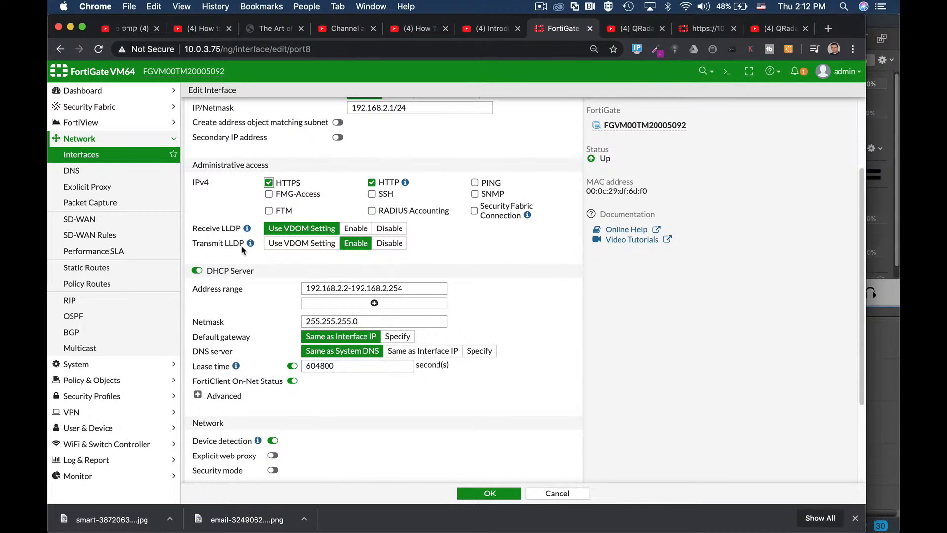
{"action": "left_click", "coordinate": [311, 243]}
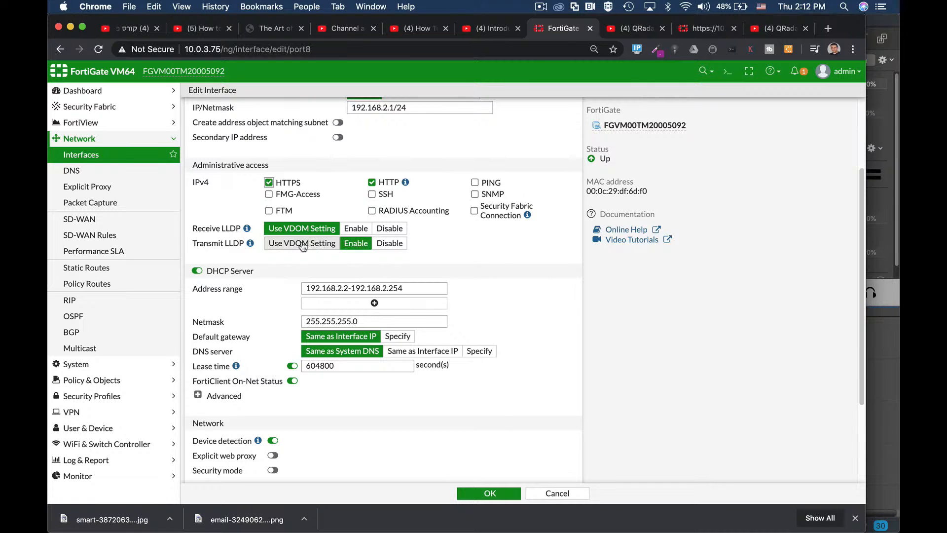
{"action": "left_click", "coordinate": [355, 243]}
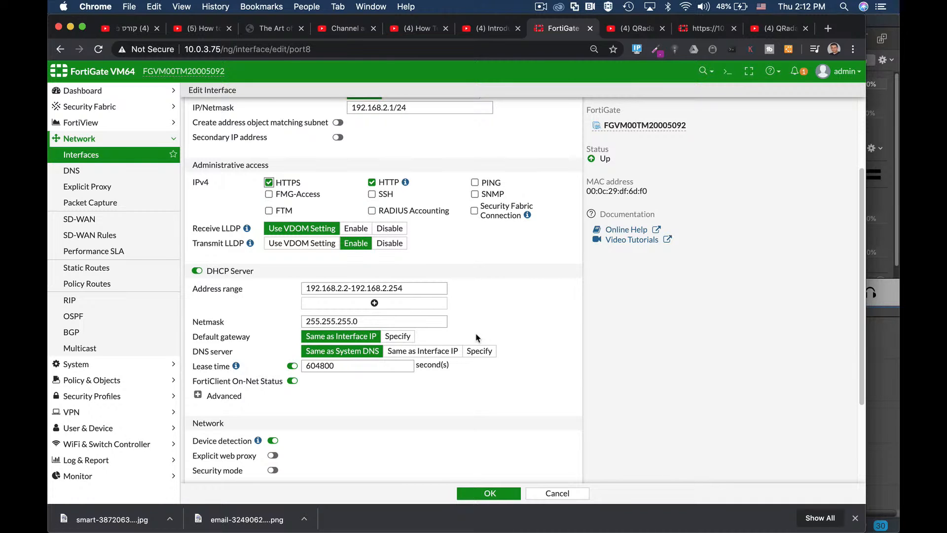
- Set the DHCP address range to 192.168.2.2-192.168.2.25 and specify 8.8.8.8 as the DNS server
{"action": "scroll", "coordinate": [482, 339], "scroll_direction": "down", "scroll_amount": 3}
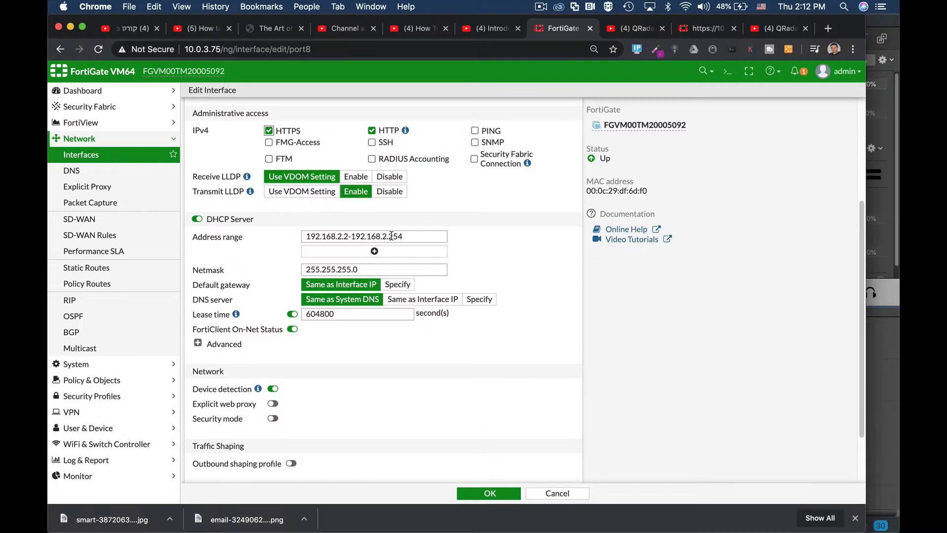
{"action": "left_click_drag", "start_coordinate": [393, 236], "coordinate": [404, 238]}
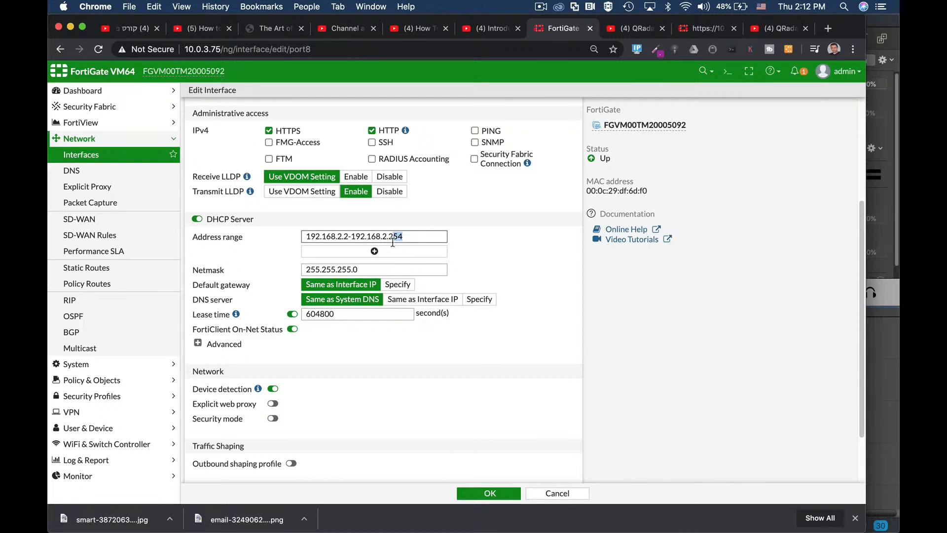
{"action": "type", "text": "5"}
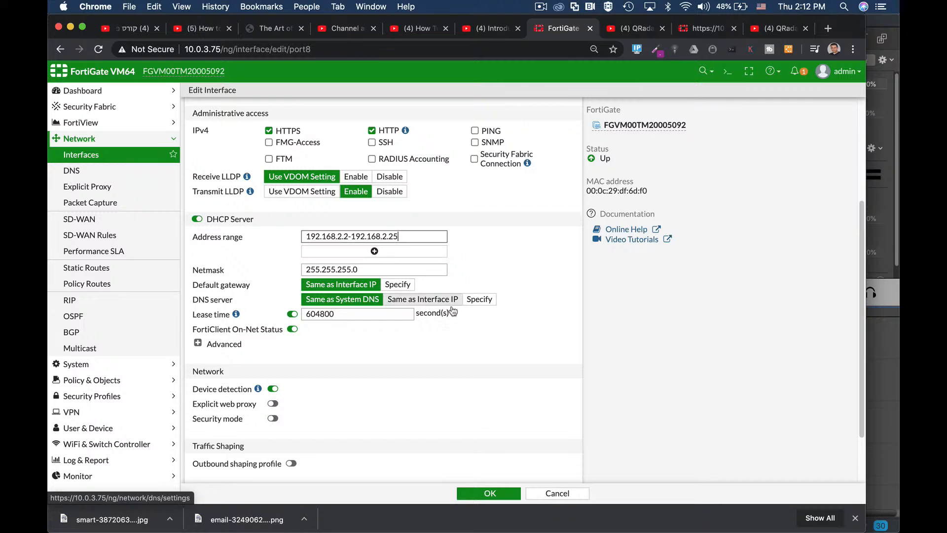
{"action": "left_click", "coordinate": [470, 300]}
{"action": "triple_click", "coordinate": [354, 315]}
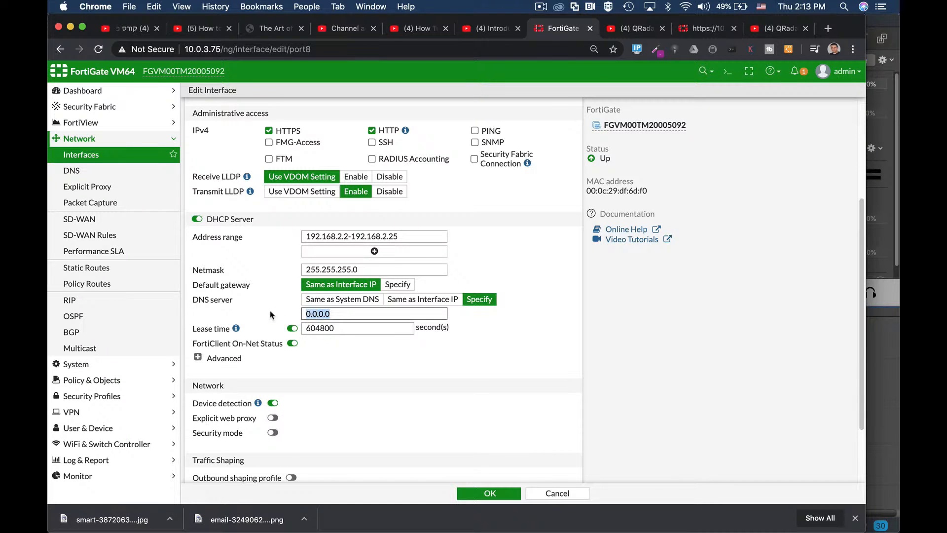
{"action": "type", "text": "8.8.8."}
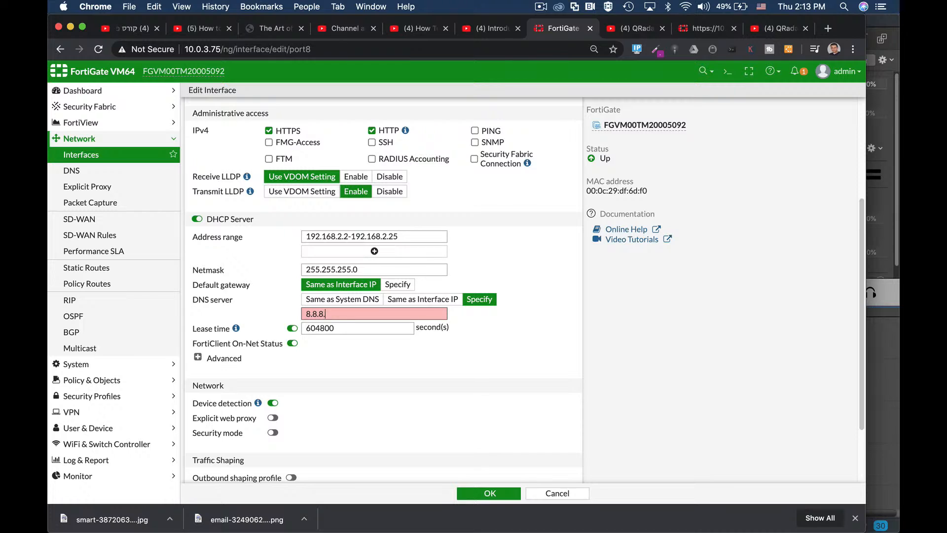
{"action": "type", "text": "8"}
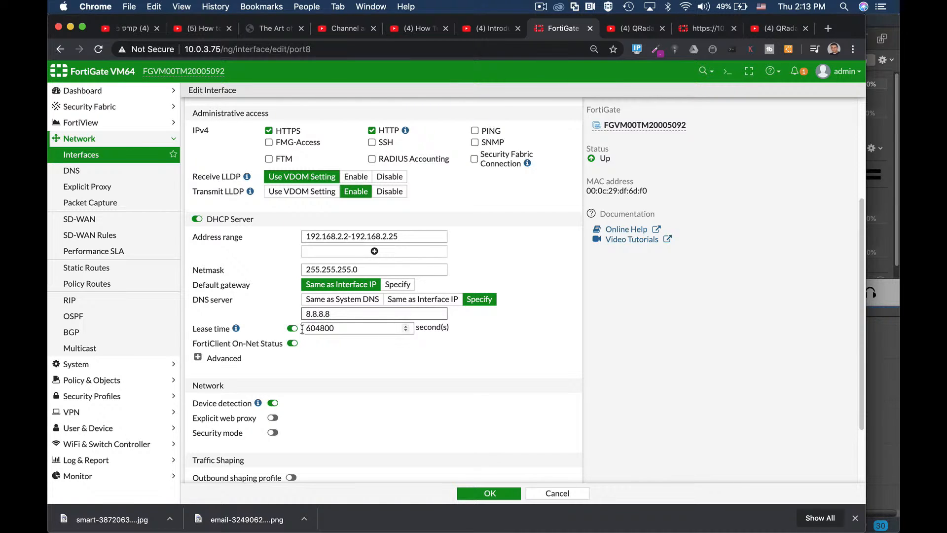
- Expand the advanced DHCP settings, try the Relay mode and switch the mode back to Server
{"action": "left_click", "coordinate": [198, 358]}
{"action": "scroll", "coordinate": [471, 363], "scroll_direction": "down", "scroll_amount": 3}
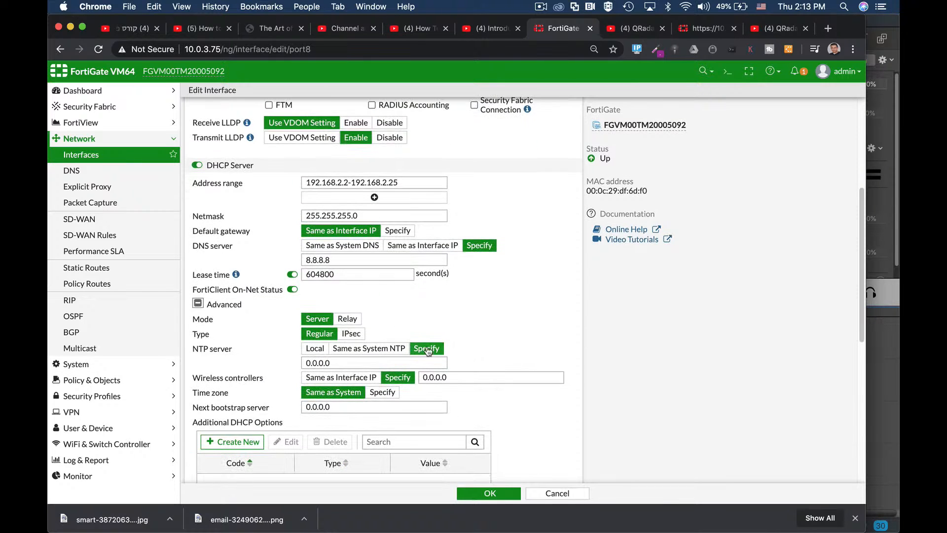
{"action": "left_click", "coordinate": [348, 319]}
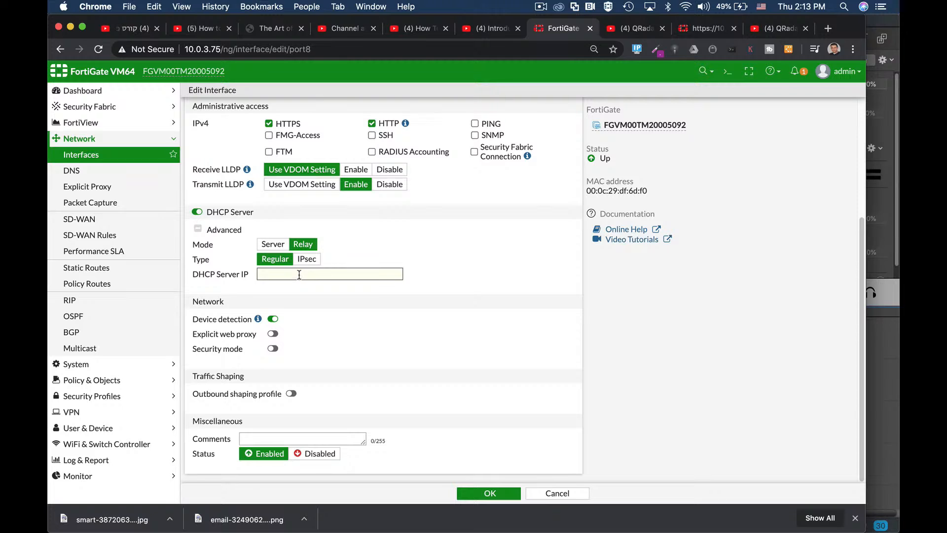
{"action": "left_click", "coordinate": [277, 246]}
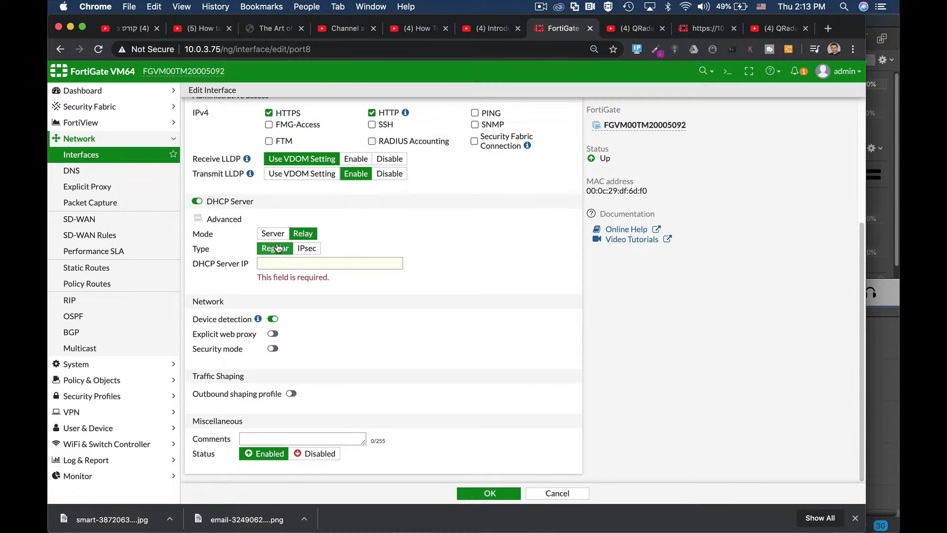
{"action": "left_click", "coordinate": [280, 235]}
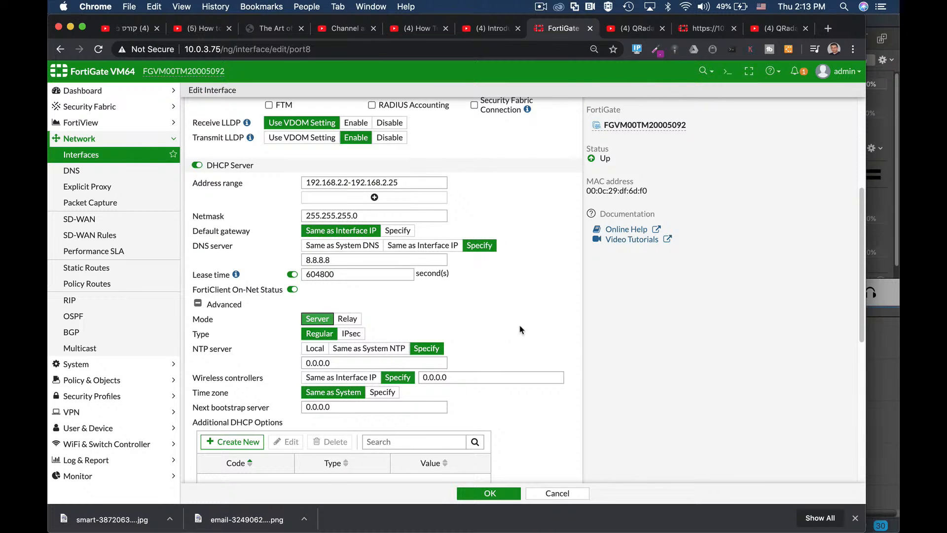
- Examine the forms for a new DHCP option and a new IP address assignment rule, cancelling both
{"action": "scroll", "coordinate": [520, 329], "scroll_direction": "down", "scroll_amount": 2}
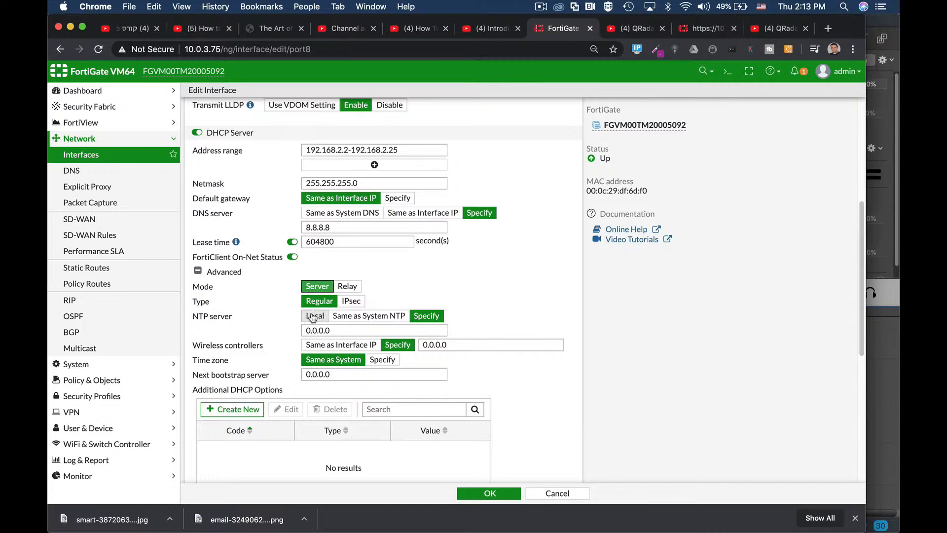
{"action": "scroll", "coordinate": [503, 366], "scroll_direction": "down", "scroll_amount": 3}
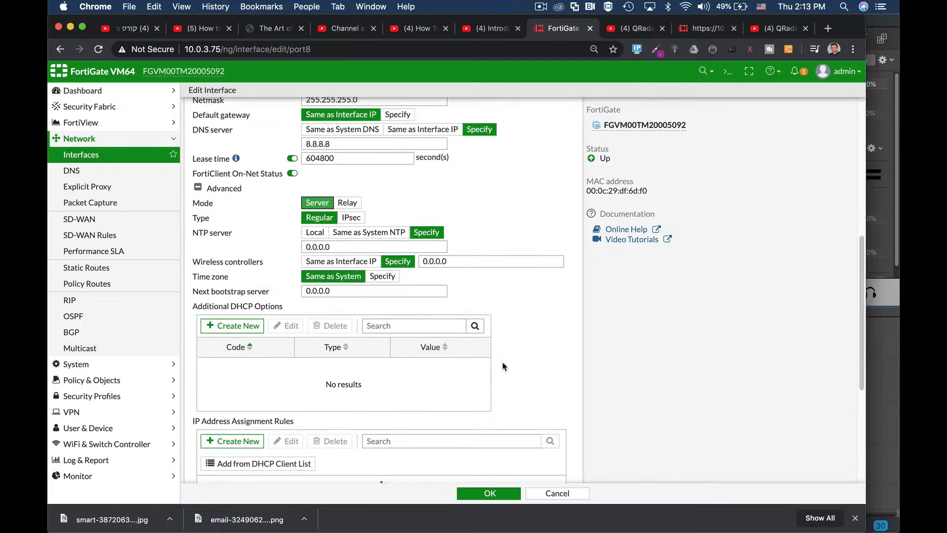
{"action": "left_click", "coordinate": [242, 327]}
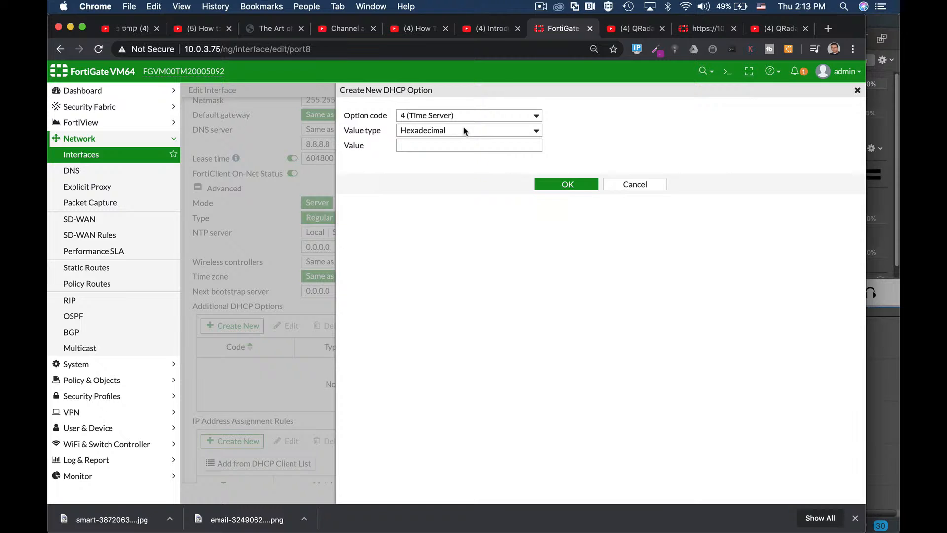
{"action": "left_click", "coordinate": [488, 118]}
{"action": "left_click", "coordinate": [632, 185]}
{"action": "left_click", "coordinate": [633, 185]}
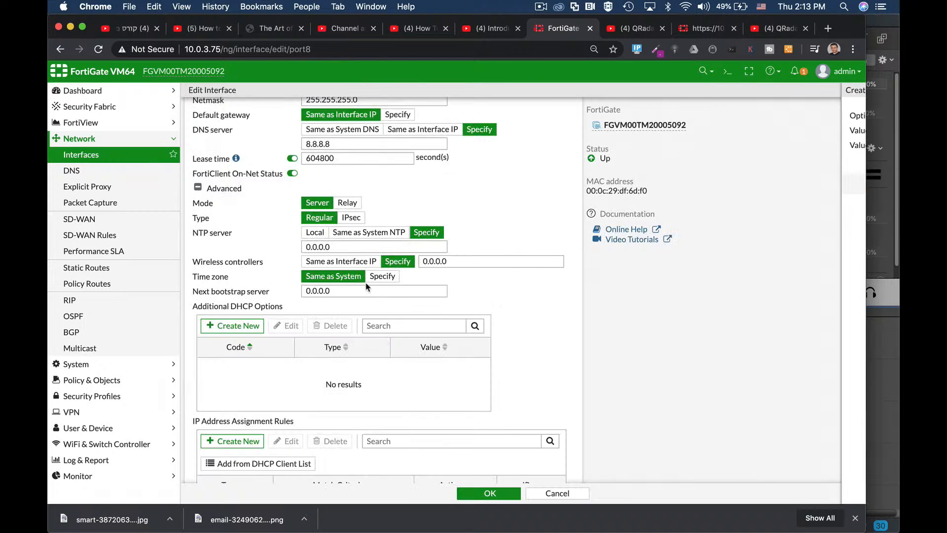
{"action": "scroll", "coordinate": [544, 347], "scroll_direction": "down", "scroll_amount": 2}
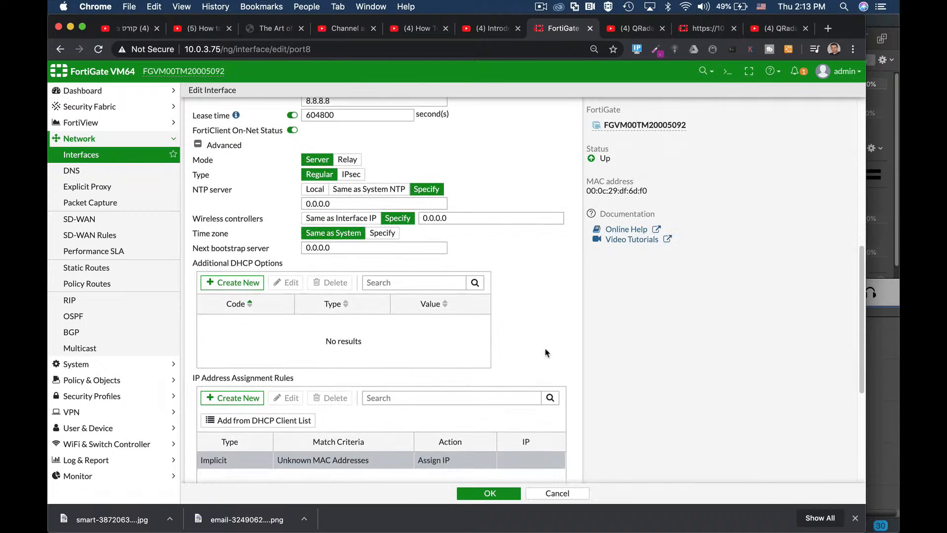
{"action": "left_click", "coordinate": [240, 393]}
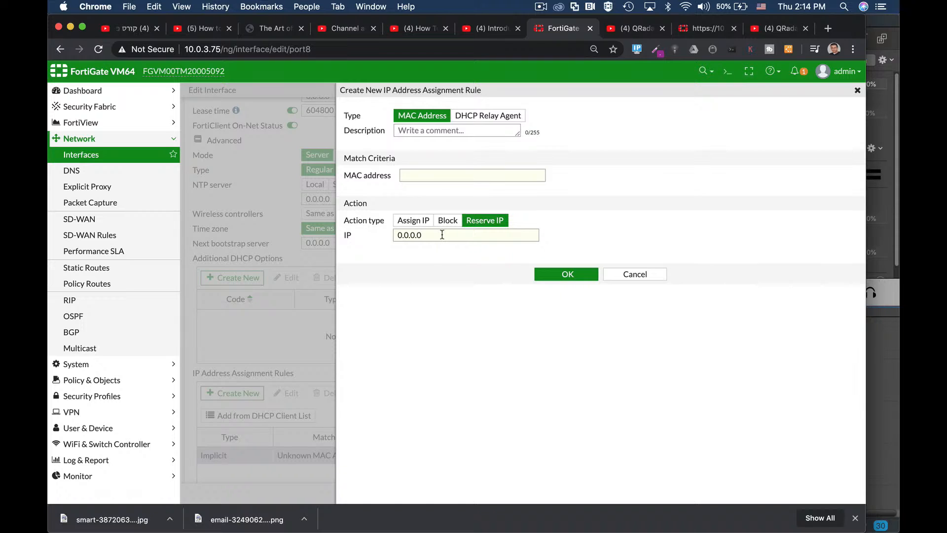
{"action": "left_click", "coordinate": [629, 276]}
- Turn on port8's security mode to view the Captive Portal options and turn it off again
{"action": "scroll", "coordinate": [390, 380], "scroll_direction": "down", "scroll_amount": 5}
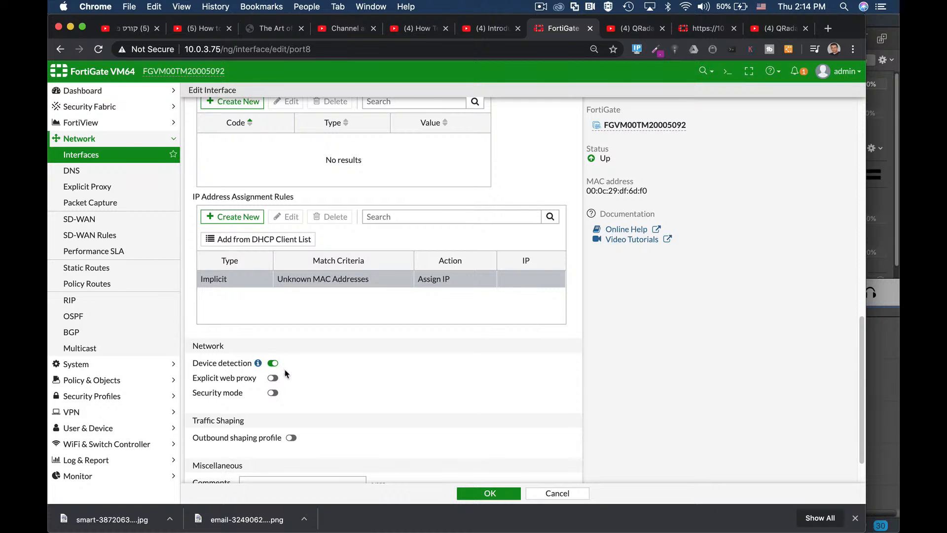
{"action": "scroll", "coordinate": [328, 377], "scroll_direction": "down", "scroll_amount": 2}
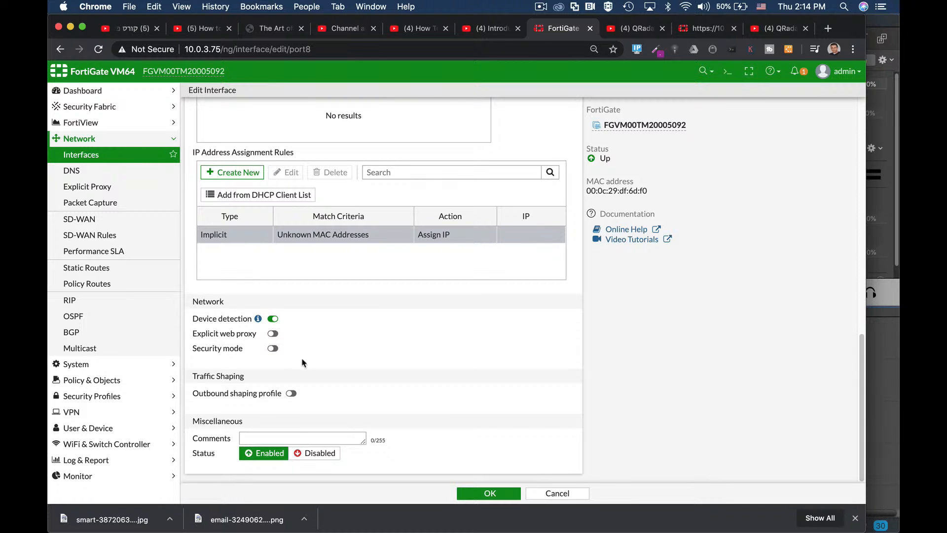
{"action": "left_click", "coordinate": [272, 349]}
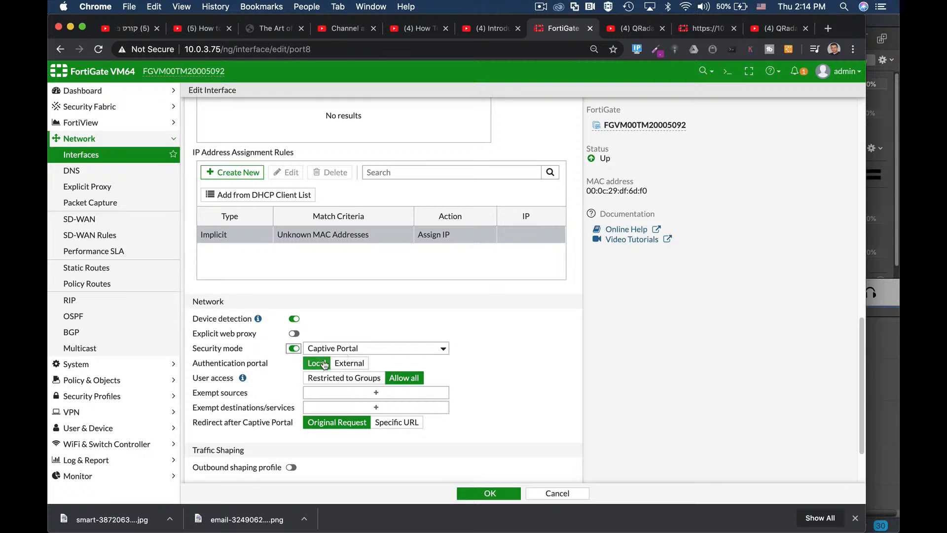
{"action": "left_click", "coordinate": [294, 349]}
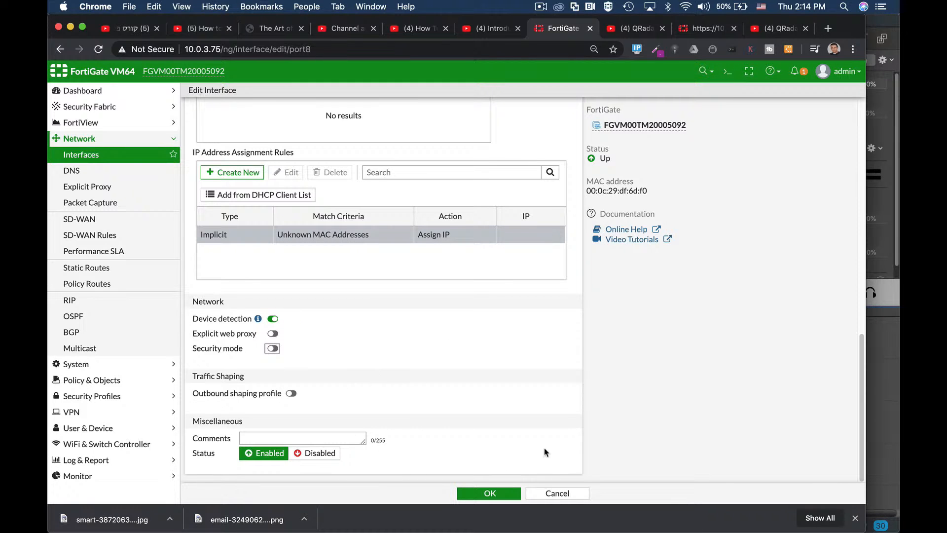
- Review the port8 configuration, save it and check the management interface's details in the interface list
{"action": "scroll", "coordinate": [445, 223], "scroll_direction": "up", "scroll_amount": 10}
{"action": "scroll", "coordinate": [445, 223], "scroll_direction": "up", "scroll_amount": 4}
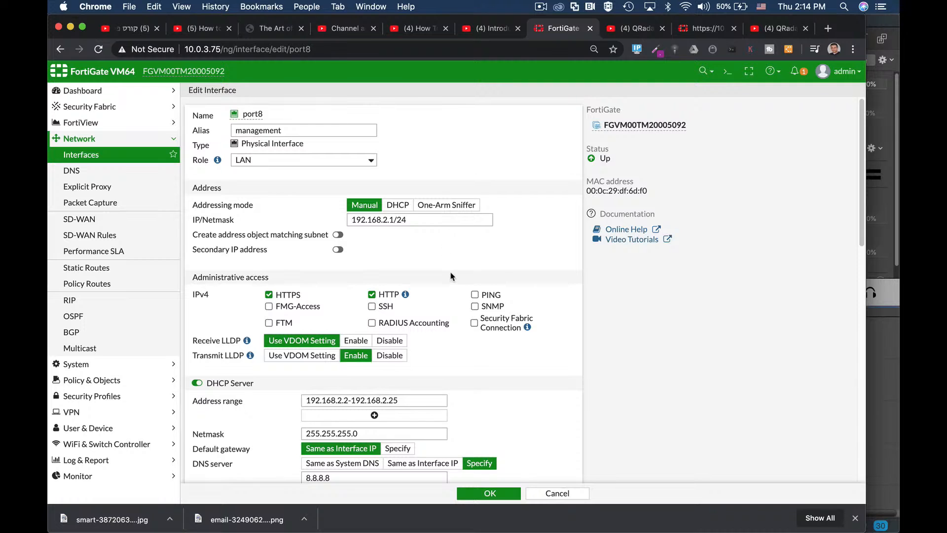
{"action": "scroll", "coordinate": [452, 303], "scroll_direction": "down", "scroll_amount": 7}
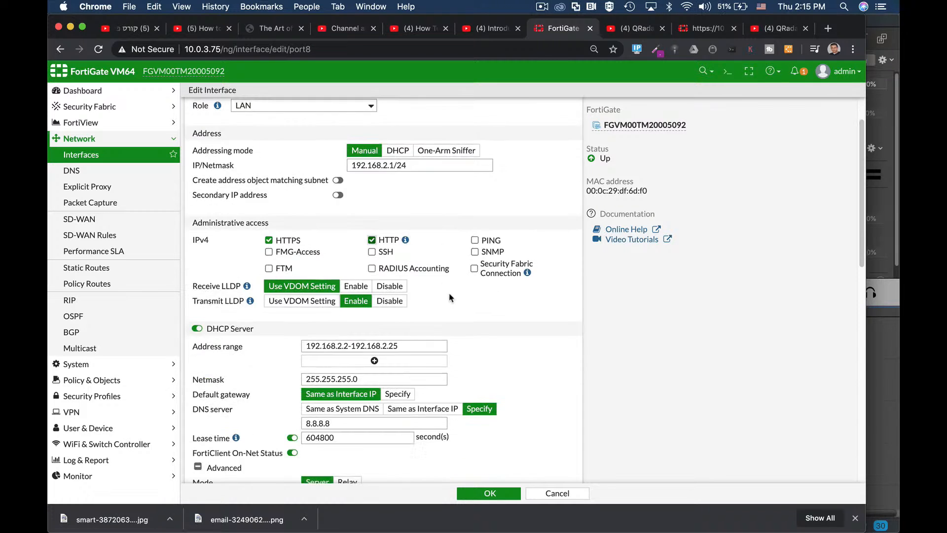
{"action": "left_click", "coordinate": [490, 494]}
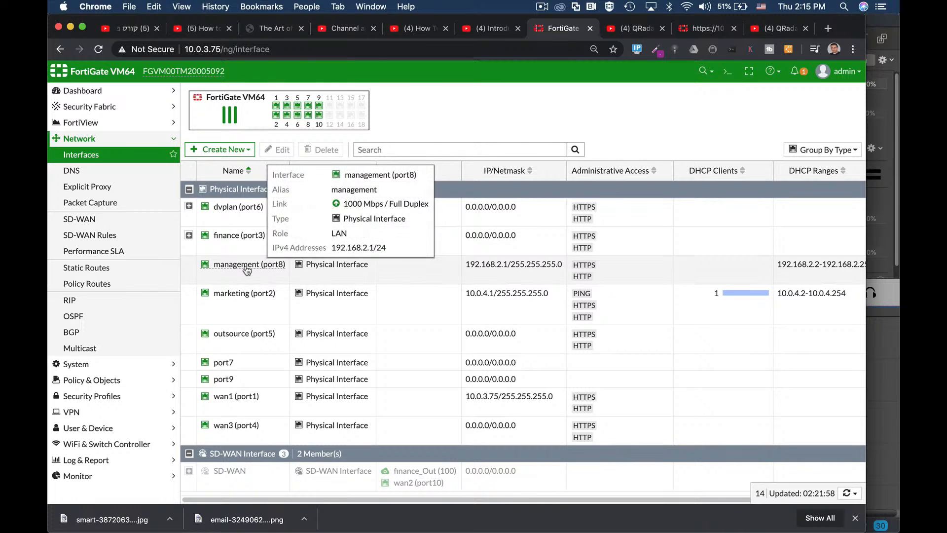
{"action": "mouse_move", "coordinate": [286, 269]}
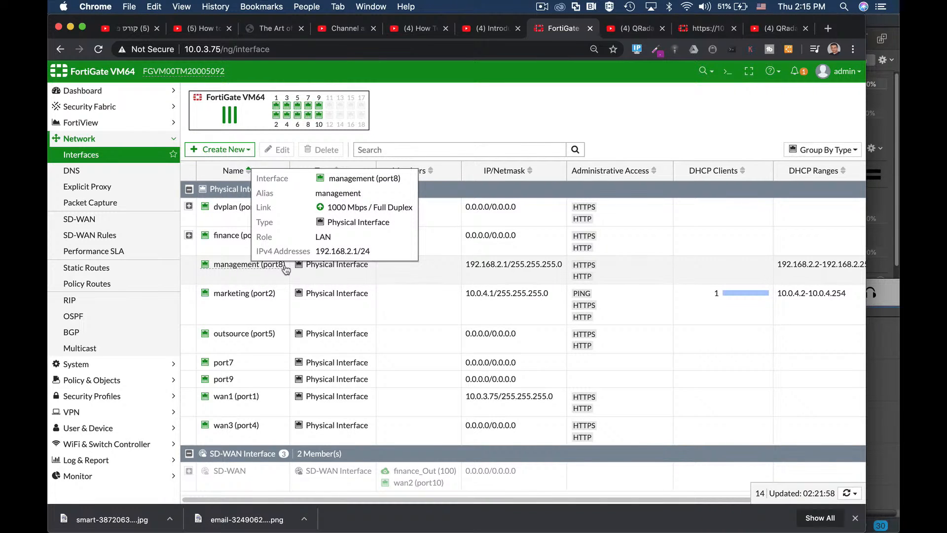
- Open the wan1 (port1) interface for editing and examine its alias, role, IP address and administrative access settings
{"action": "left_click", "coordinate": [240, 405]}
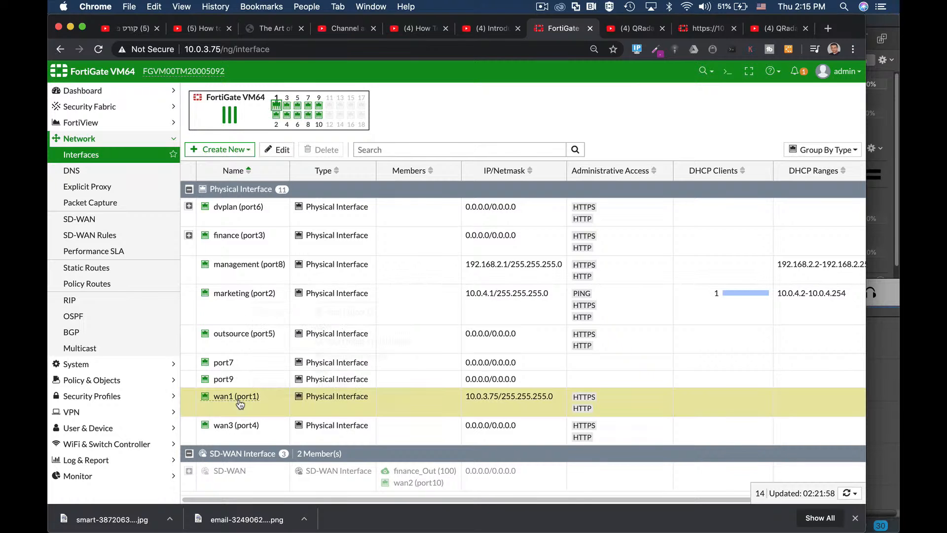
{"action": "left_click", "coordinate": [282, 150]}
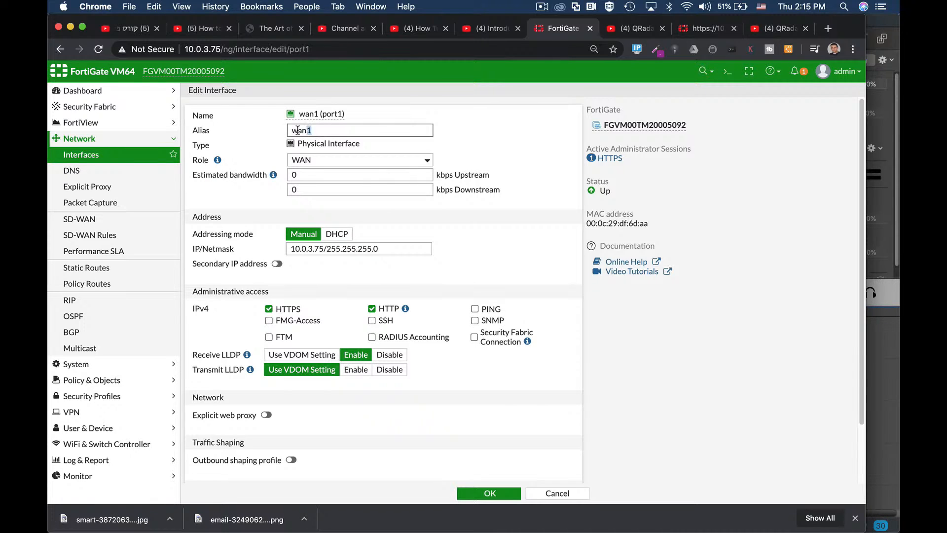
{"action": "left_click_drag", "start_coordinate": [317, 132], "coordinate": [282, 135]}
{"action": "double_click", "coordinate": [306, 246]}
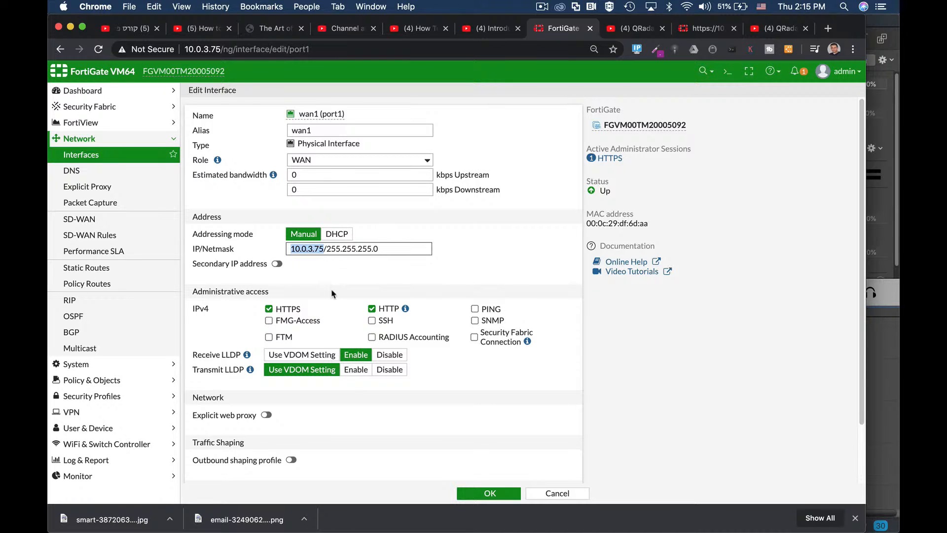
{"action": "scroll", "coordinate": [316, 295], "scroll_direction": "down", "scroll_amount": 3}
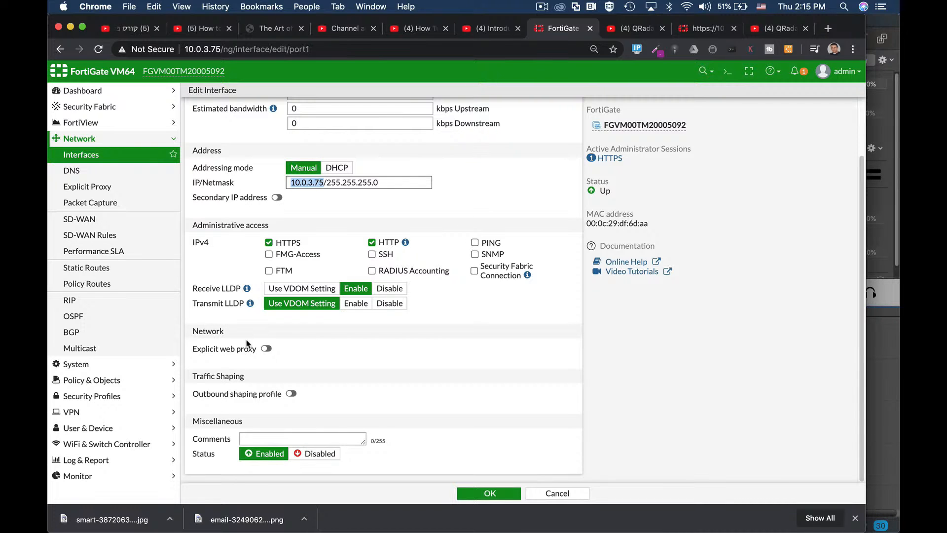
{"action": "scroll", "coordinate": [268, 242], "scroll_direction": "up", "scroll_amount": 3}
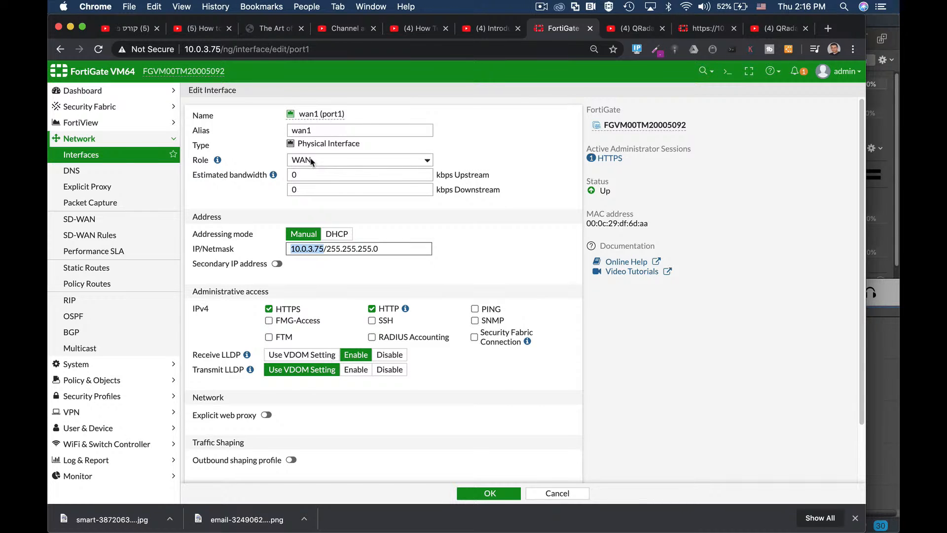
- Review the remaining wan1 (port1) settings, save the interface and check the management interface in the interface list
{"action": "scroll", "coordinate": [374, 335], "scroll_direction": "down", "scroll_amount": 3}
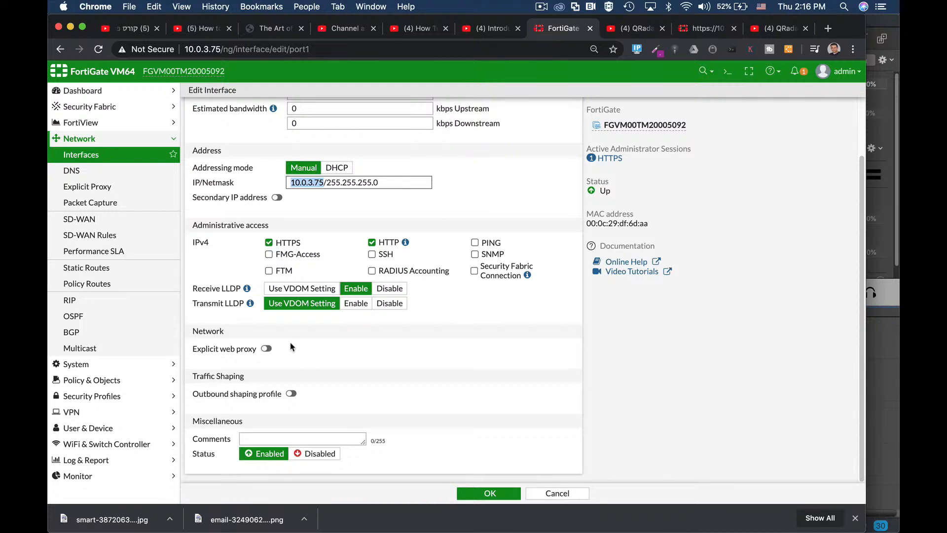
{"action": "left_click", "coordinate": [500, 497]}
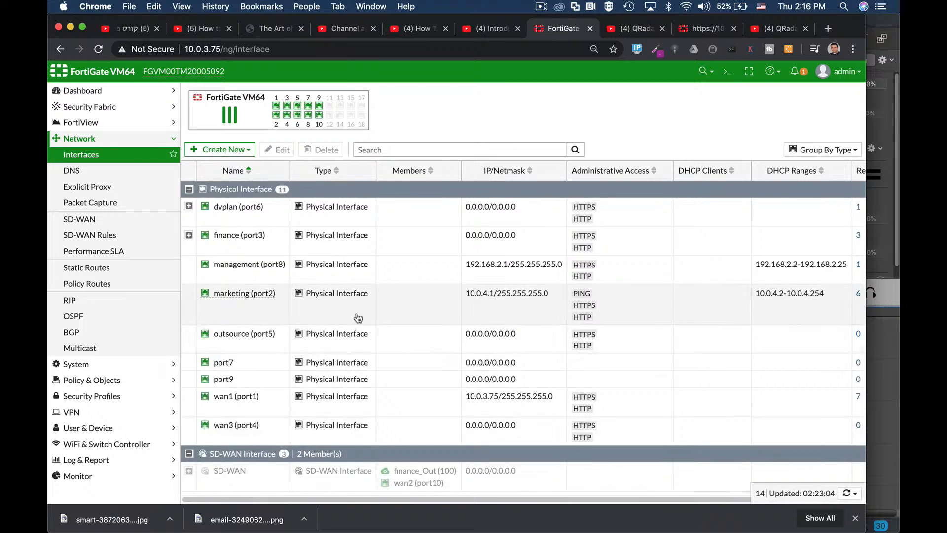
{"action": "mouse_move", "coordinate": [220, 269]}
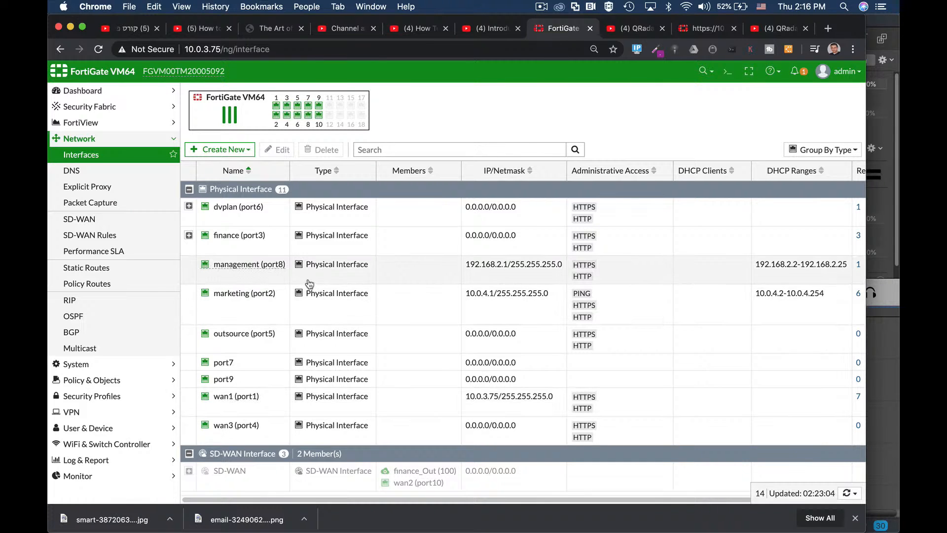
{"action": "mouse_move", "coordinate": [286, 274]}
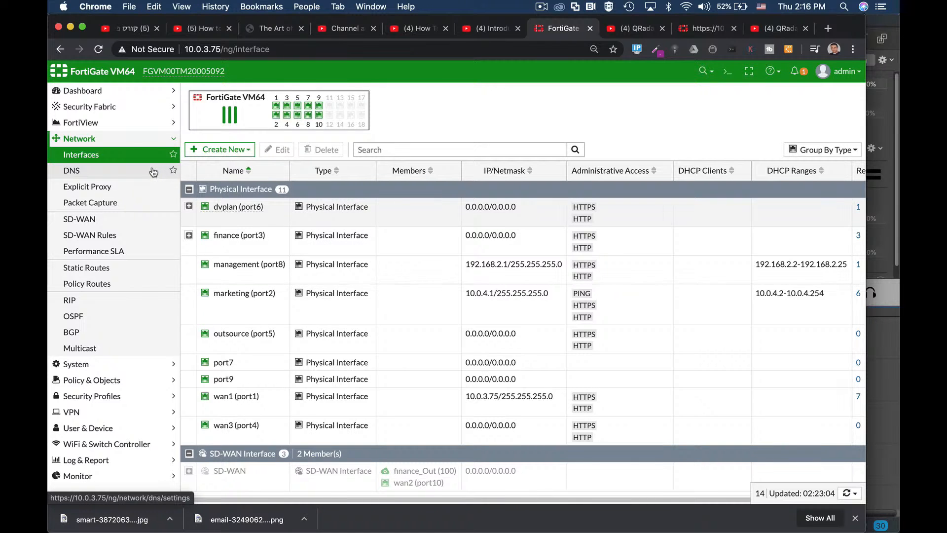
- Start a new IPv4 firewall policy and name it managers1
{"action": "left_click", "coordinate": [128, 385]}
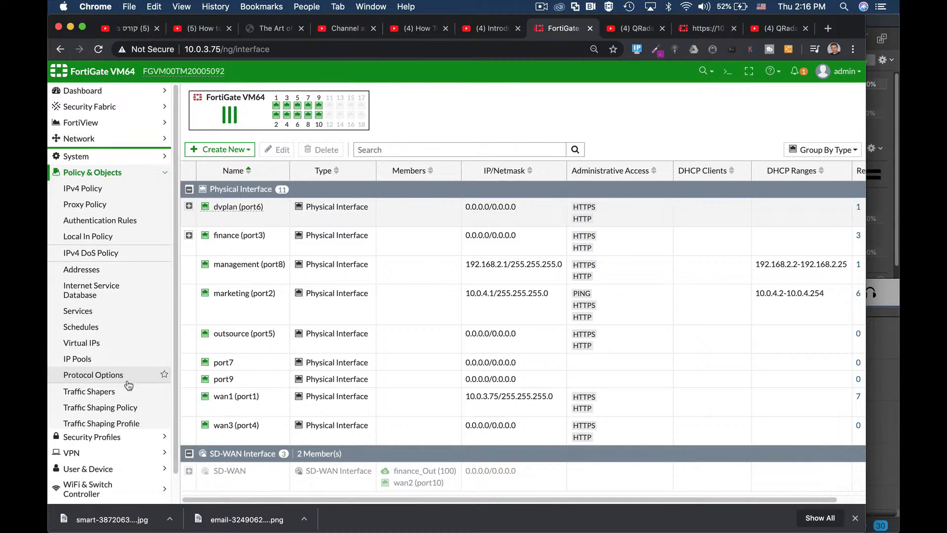
{"action": "left_click", "coordinate": [99, 191]}
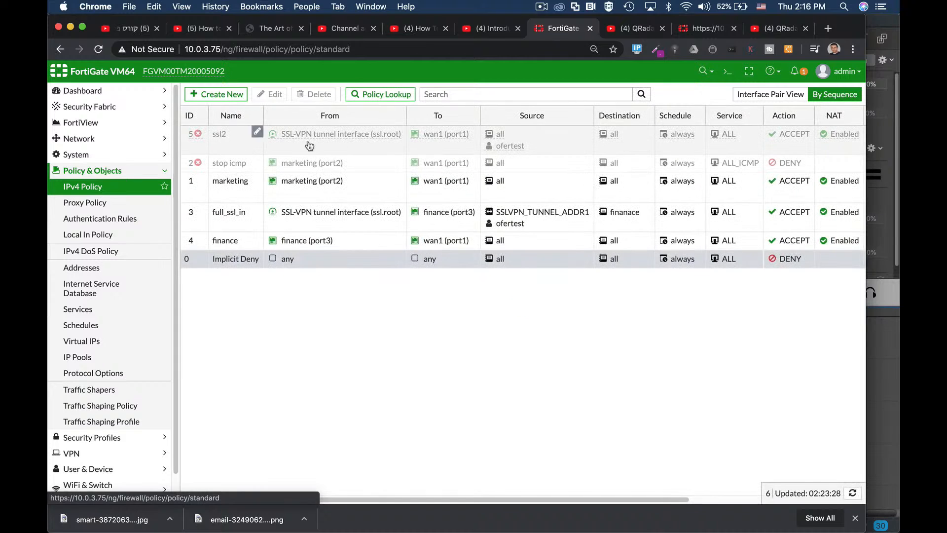
{"action": "left_click", "coordinate": [232, 95]}
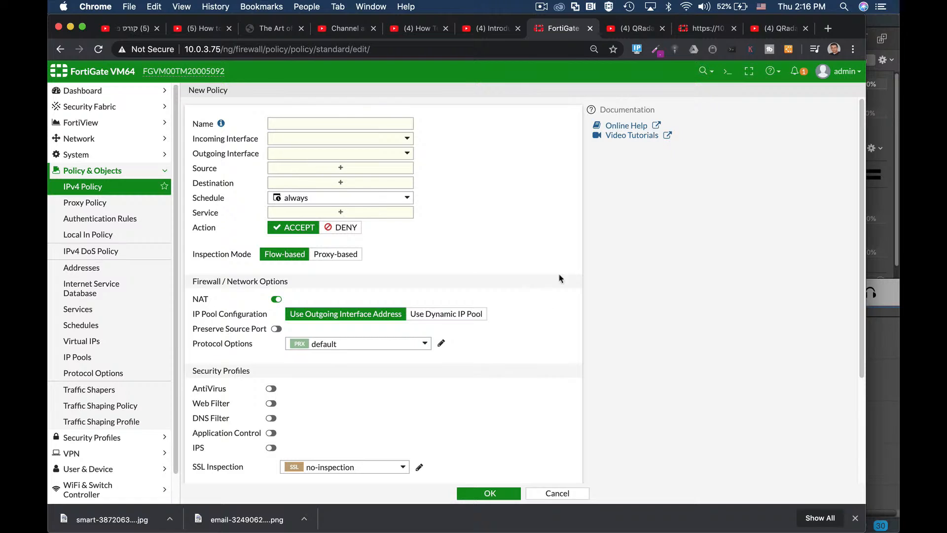
{"action": "left_click", "coordinate": [363, 124]}
{"action": "type", "text": "managers1"}
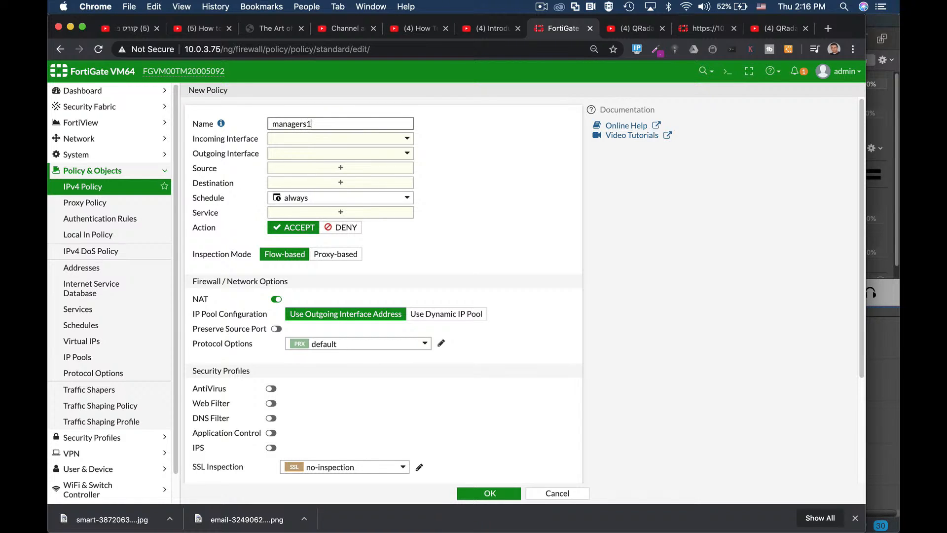
- Set the policy's incoming interface to management (port8) and its outgoing interface to wan1 (port1)
{"action": "left_click", "coordinate": [386, 139]}
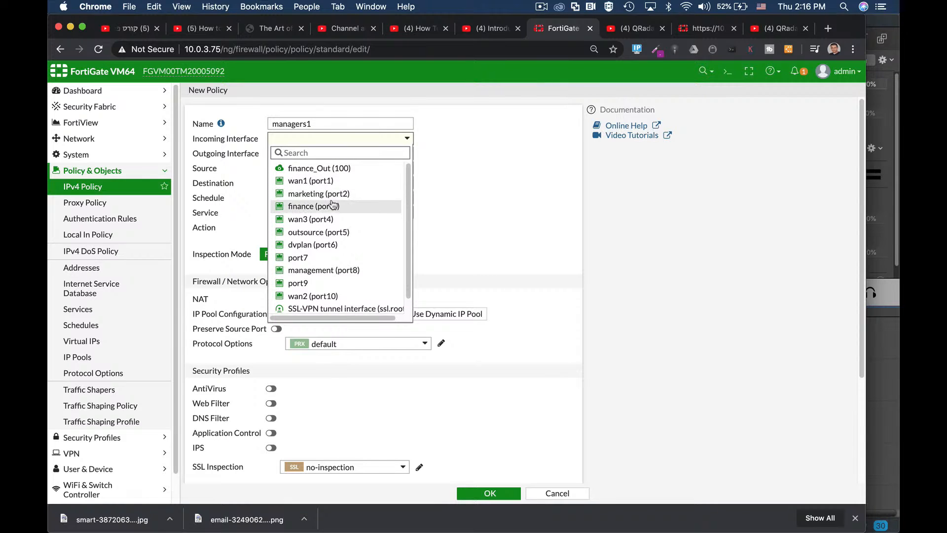
{"action": "left_click", "coordinate": [311, 270]}
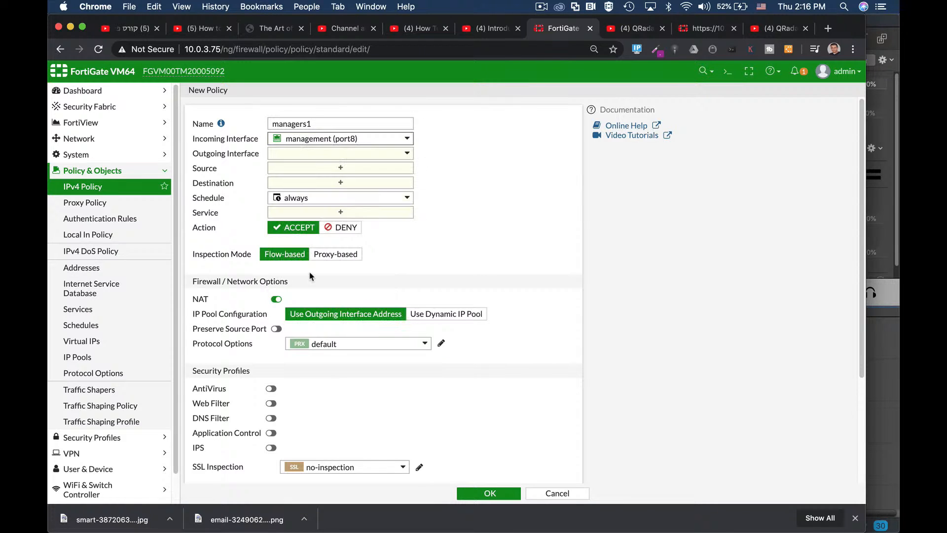
{"action": "mouse_move", "coordinate": [337, 143]}
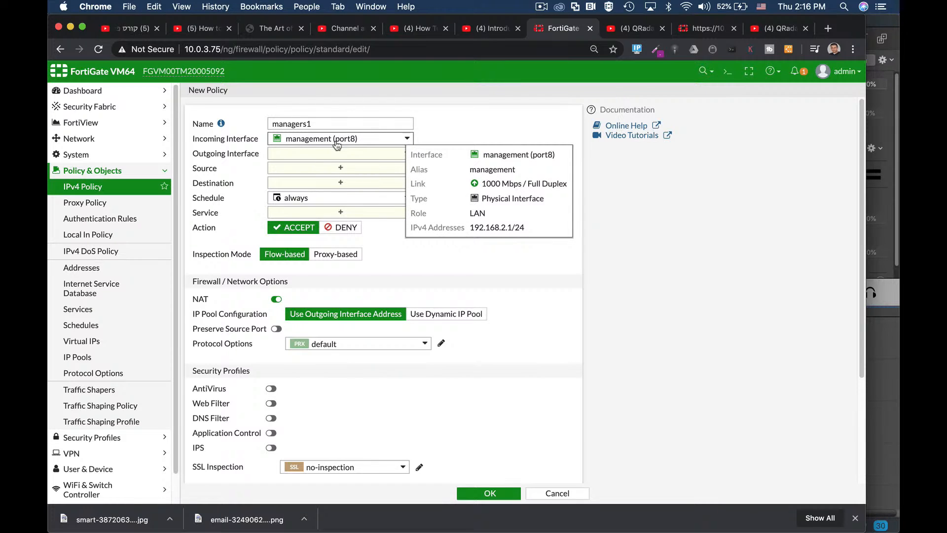
{"action": "left_click", "coordinate": [328, 155]}
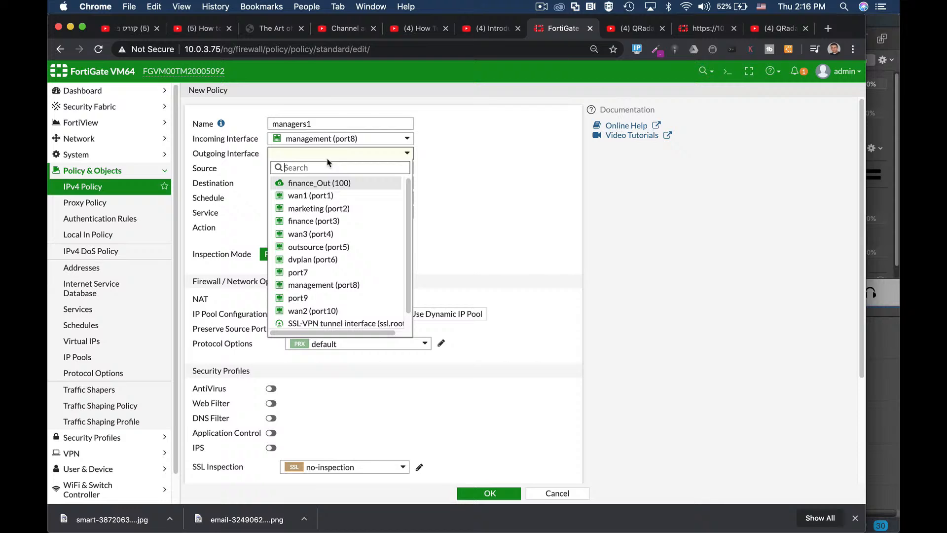
{"action": "left_click", "coordinate": [315, 195]}
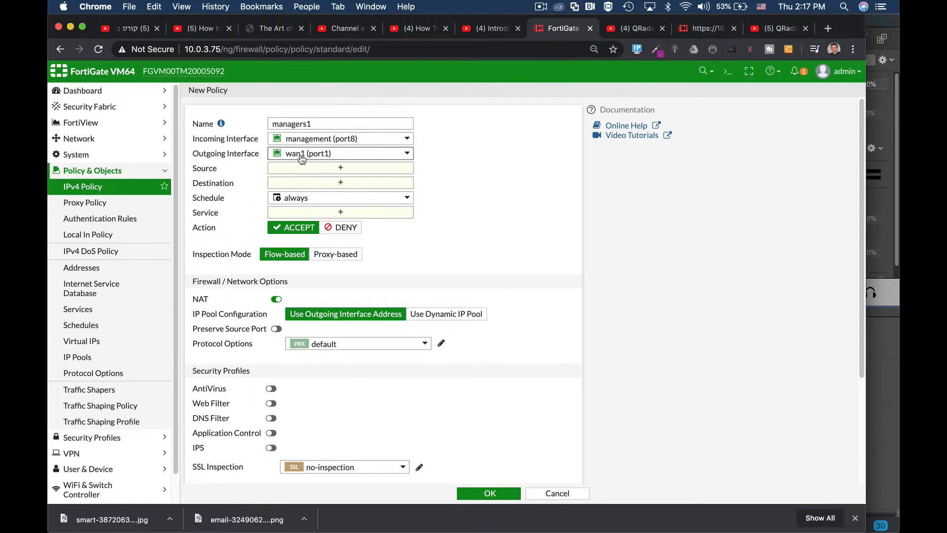
{"action": "mouse_move", "coordinate": [297, 157]}
- Set the policy's source to the address all and look over the user entries available as sources
{"action": "left_click", "coordinate": [329, 167]}
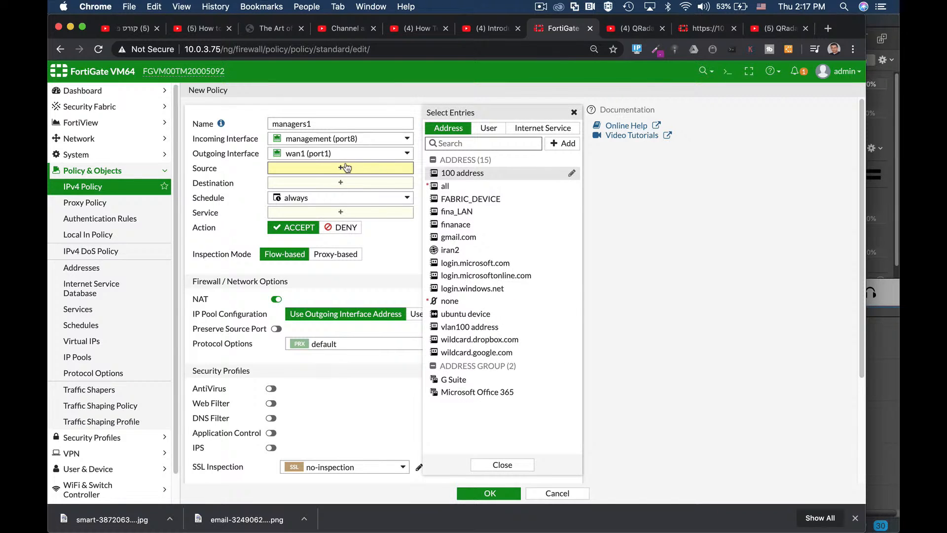
{"action": "mouse_move", "coordinate": [443, 188]}
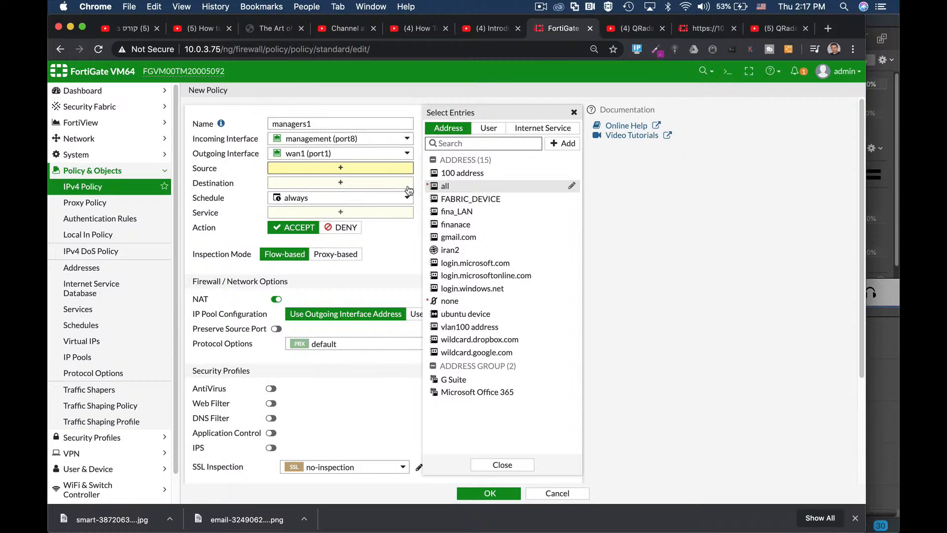
{"action": "left_click", "coordinate": [445, 191]}
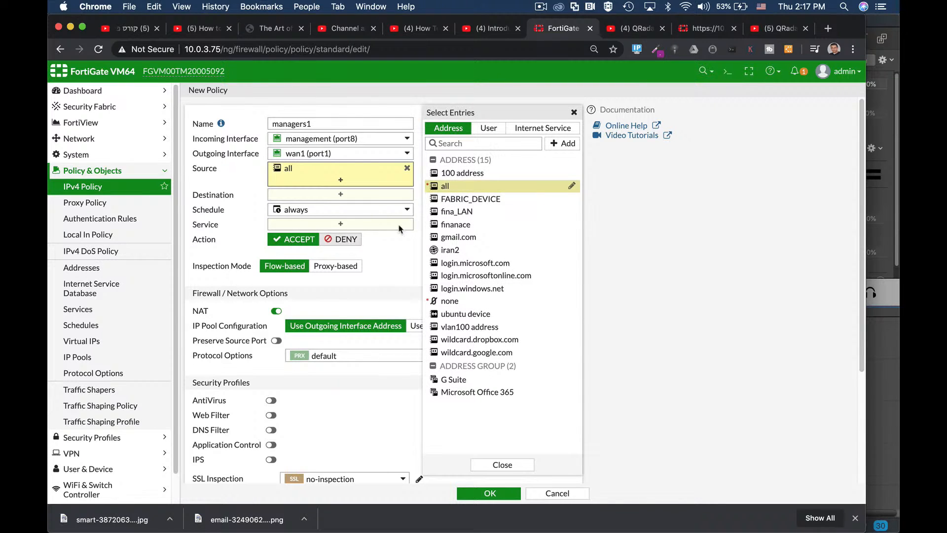
{"action": "left_click", "coordinate": [489, 129]}
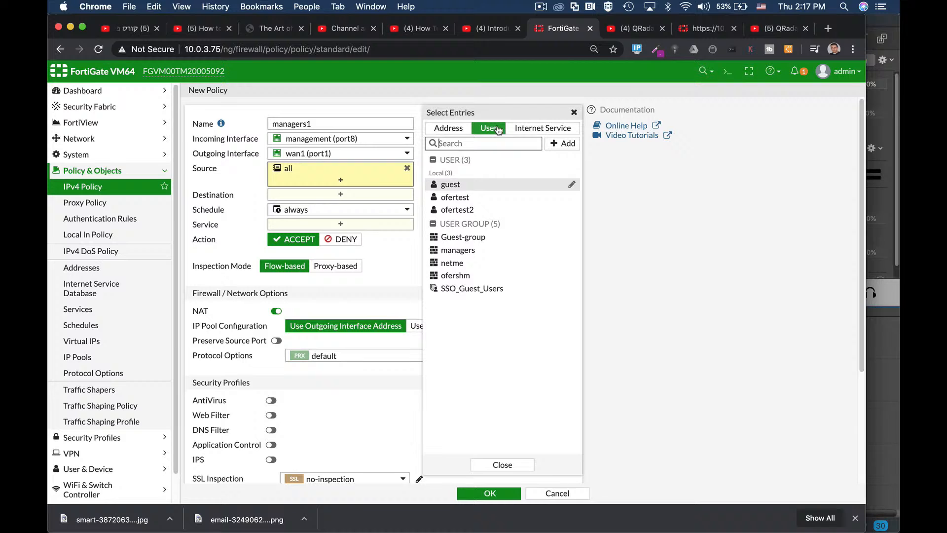
{"action": "left_click", "coordinate": [461, 131]}
{"action": "mouse_move", "coordinate": [474, 214]}
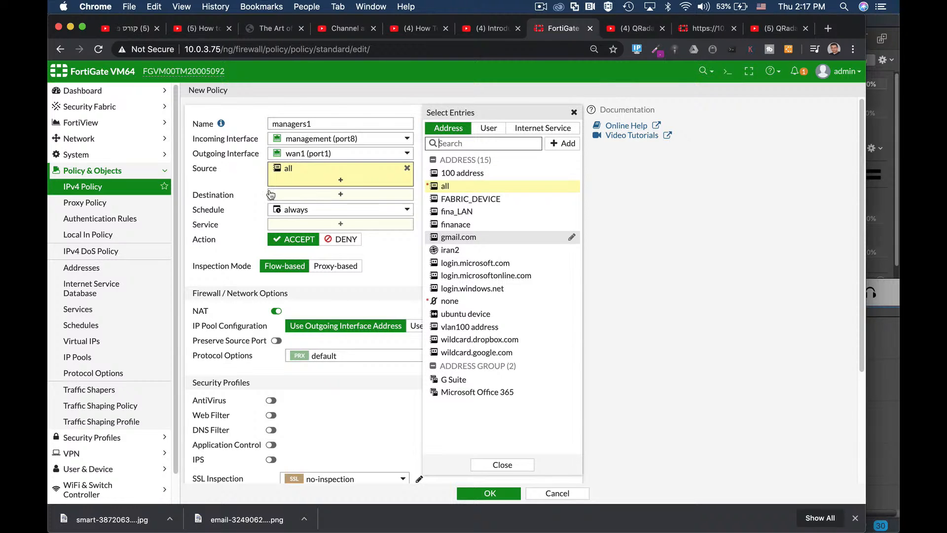
{"action": "mouse_move", "coordinate": [304, 179]}
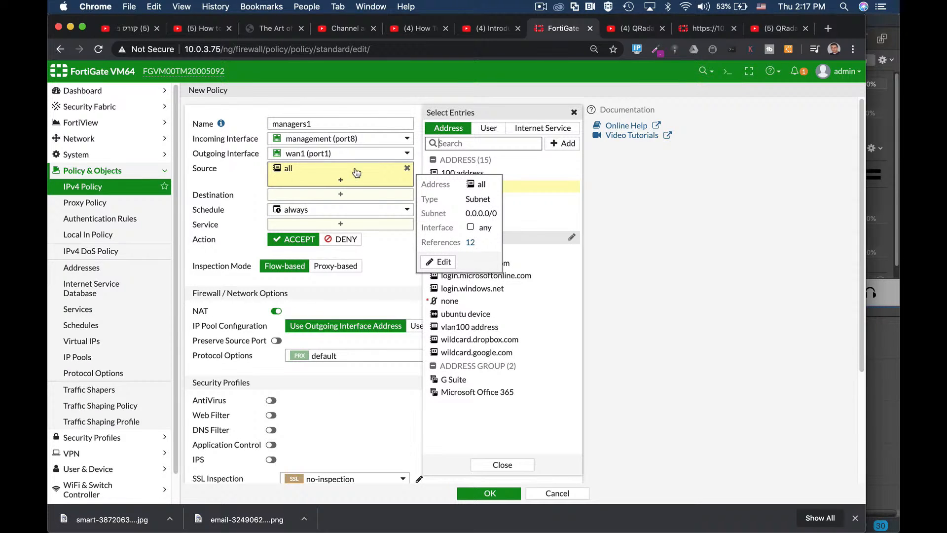
- Set the policy's destination to all and view the schedule options, keeping always
{"action": "left_click", "coordinate": [326, 199]}
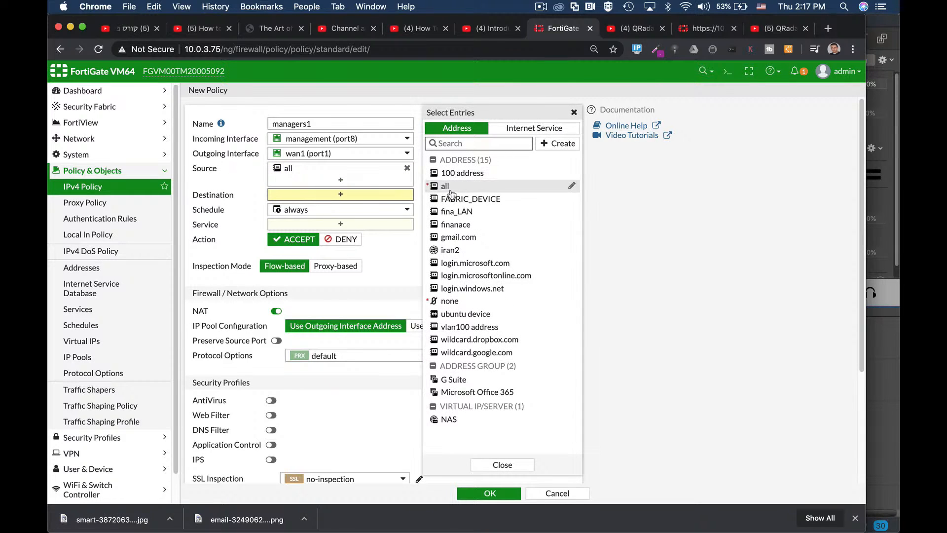
{"action": "left_click", "coordinate": [445, 186]}
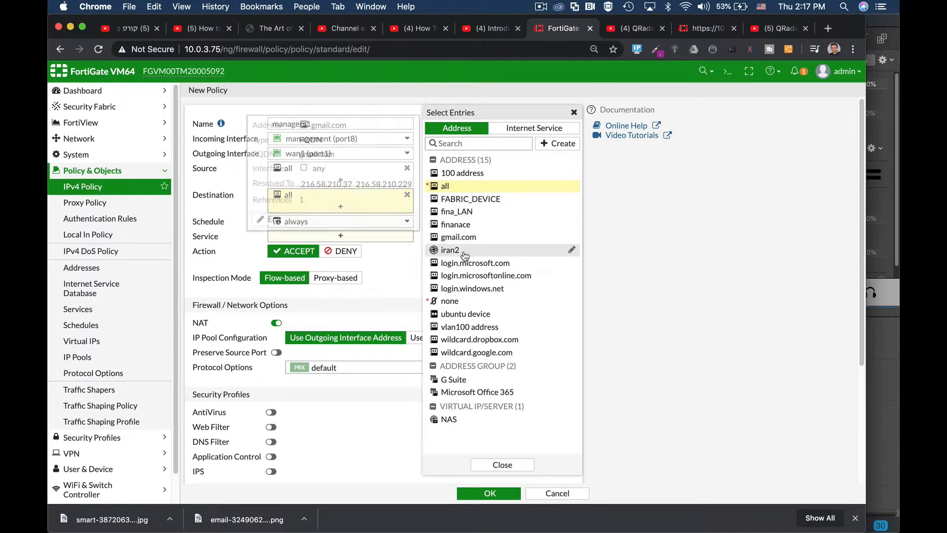
{"action": "mouse_move", "coordinate": [464, 311]}
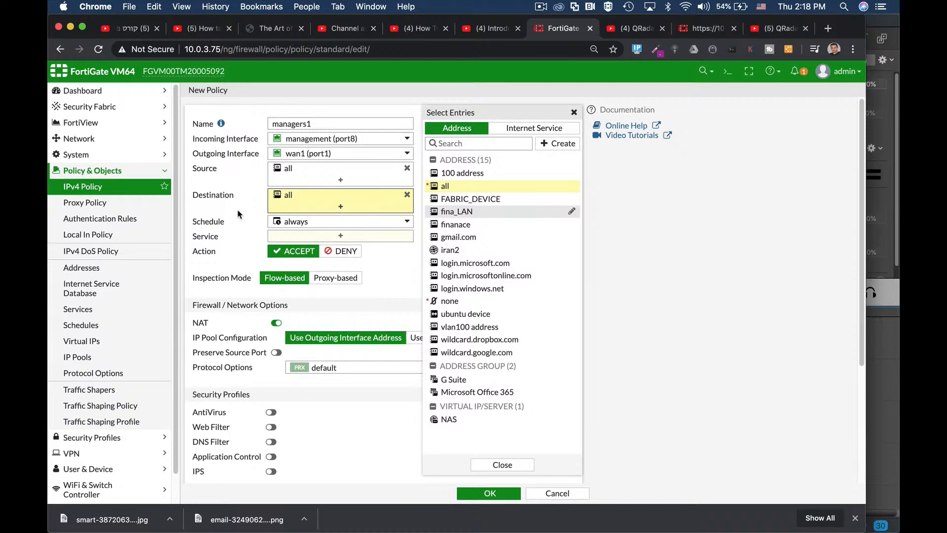
{"action": "left_click", "coordinate": [323, 223]}
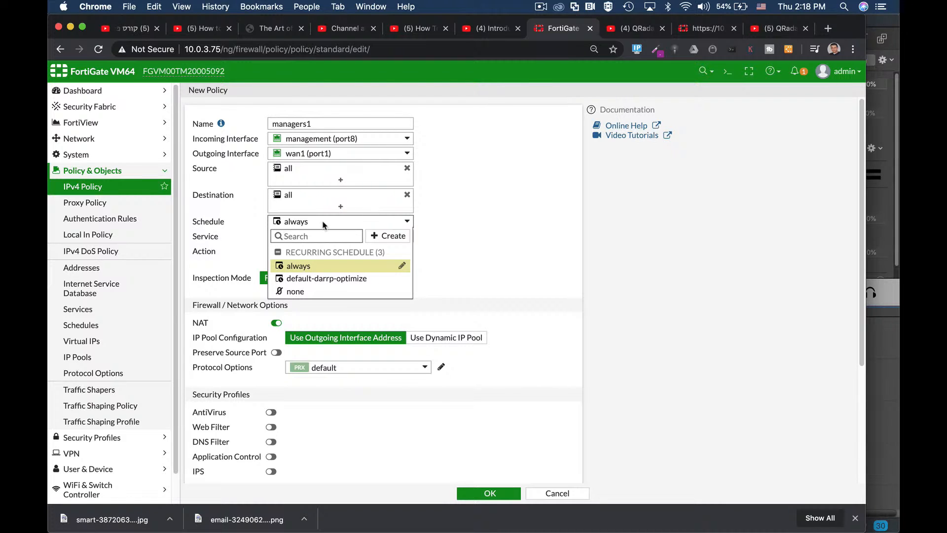
{"action": "left_click", "coordinate": [449, 210]}
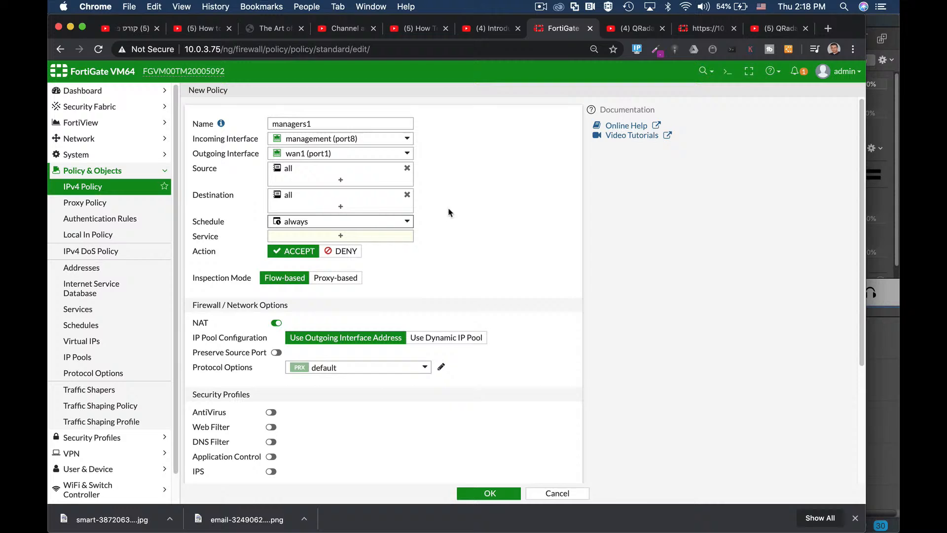
- Search the services for ftp, clear the search and set the policy's service to ALL
{"action": "left_click", "coordinate": [309, 237]}
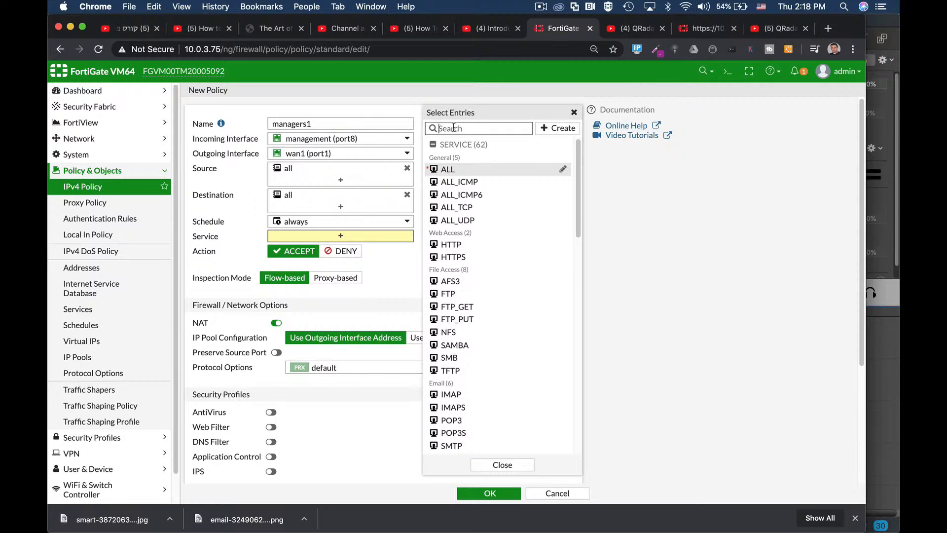
{"action": "type", "text": "ftp"}
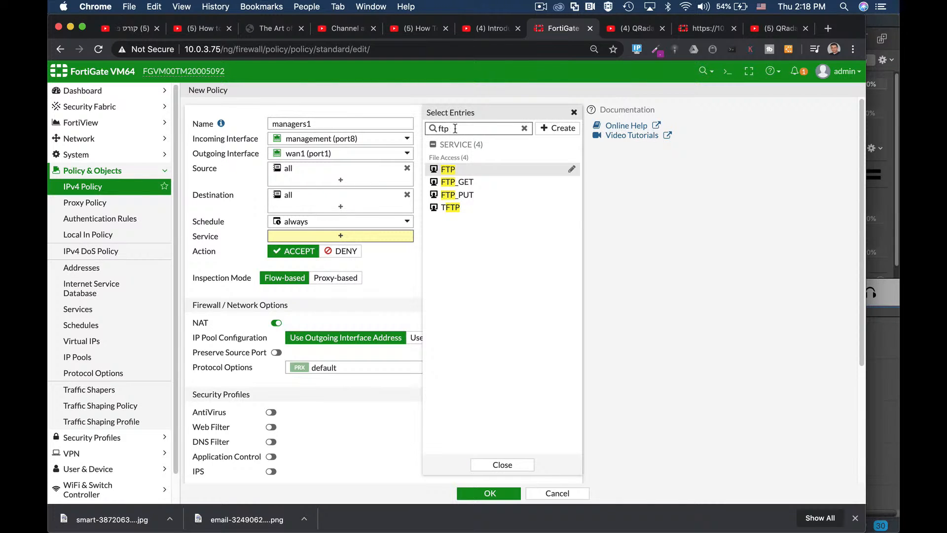
{"action": "left_click", "coordinate": [524, 128]}
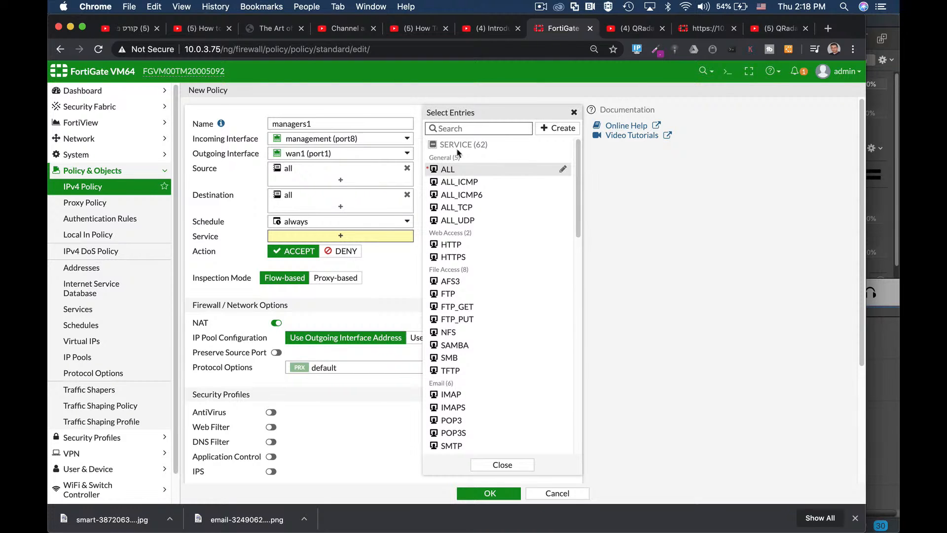
{"action": "left_click", "coordinate": [446, 171]}
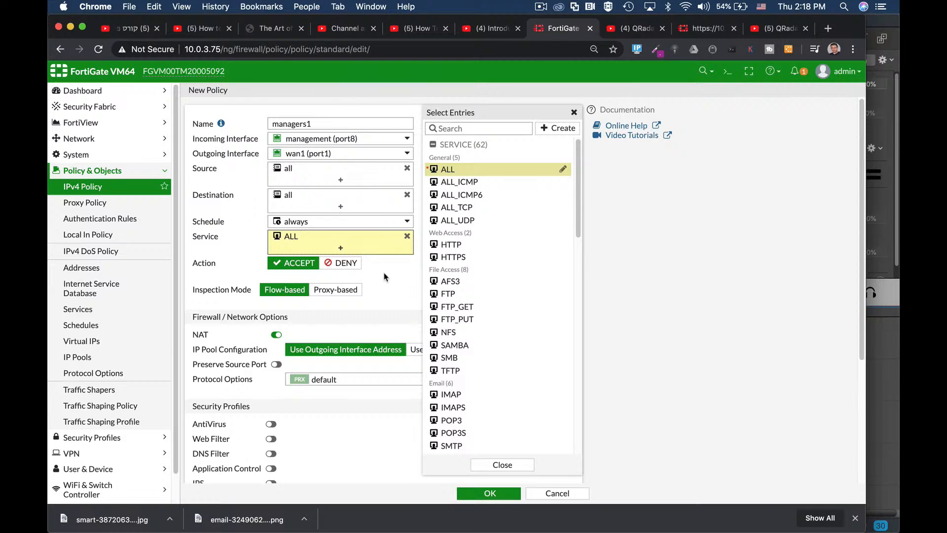
{"action": "left_click", "coordinate": [400, 277]}
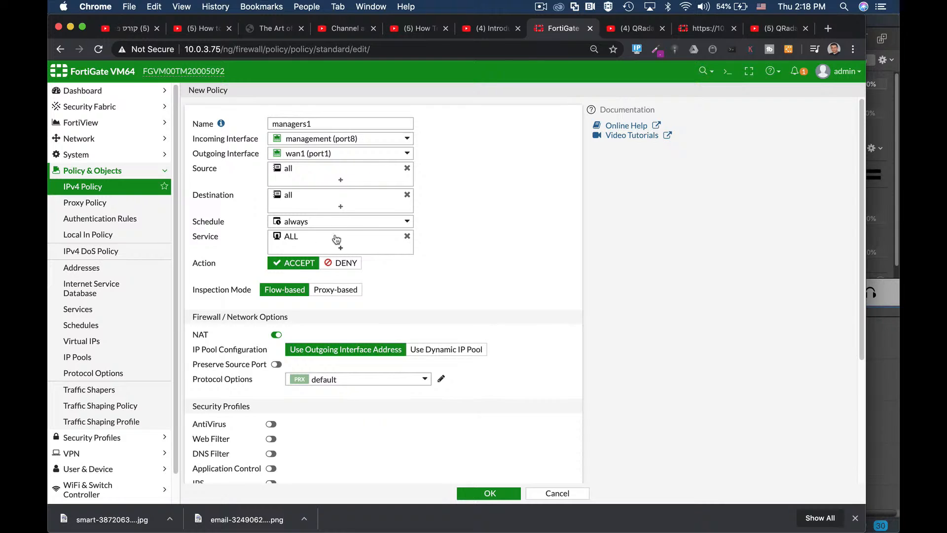
{"action": "mouse_move", "coordinate": [363, 197]}
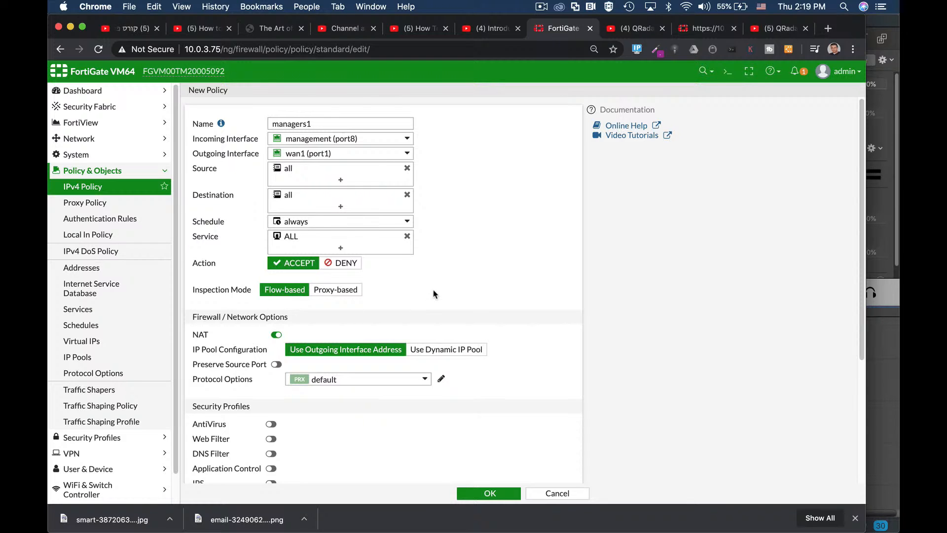
- Enable AntiVirus with the default profile in the policy's security profiles and review the SSL inspection and logging options
{"action": "scroll", "coordinate": [434, 293], "scroll_direction": "down", "scroll_amount": 1}
{"action": "scroll", "coordinate": [429, 291], "scroll_direction": "down", "scroll_amount": 1}
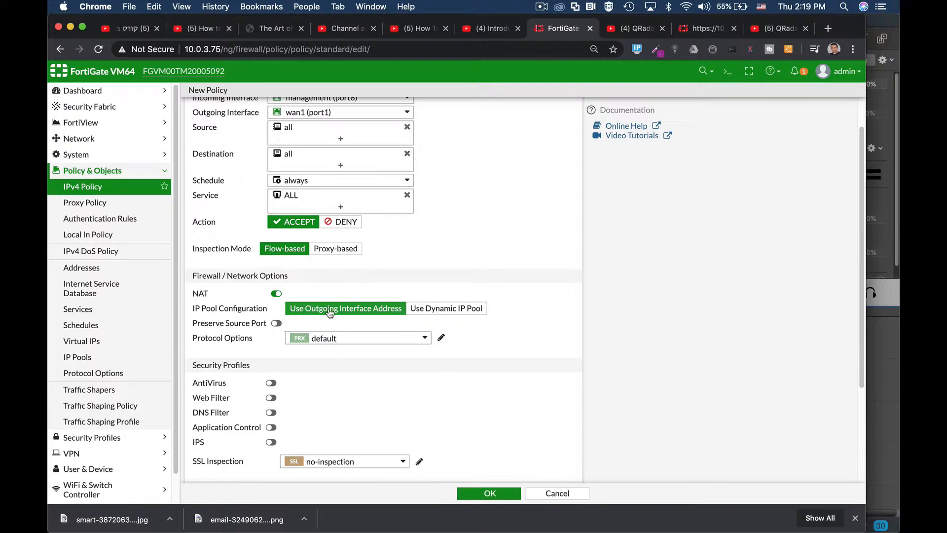
{"action": "scroll", "coordinate": [296, 304], "scroll_direction": "down", "scroll_amount": 3}
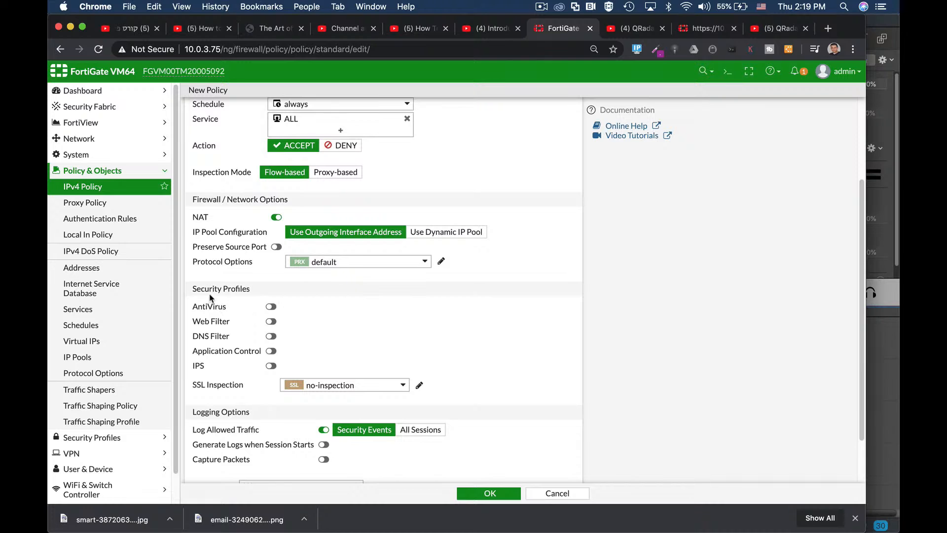
{"action": "left_click", "coordinate": [271, 306]}
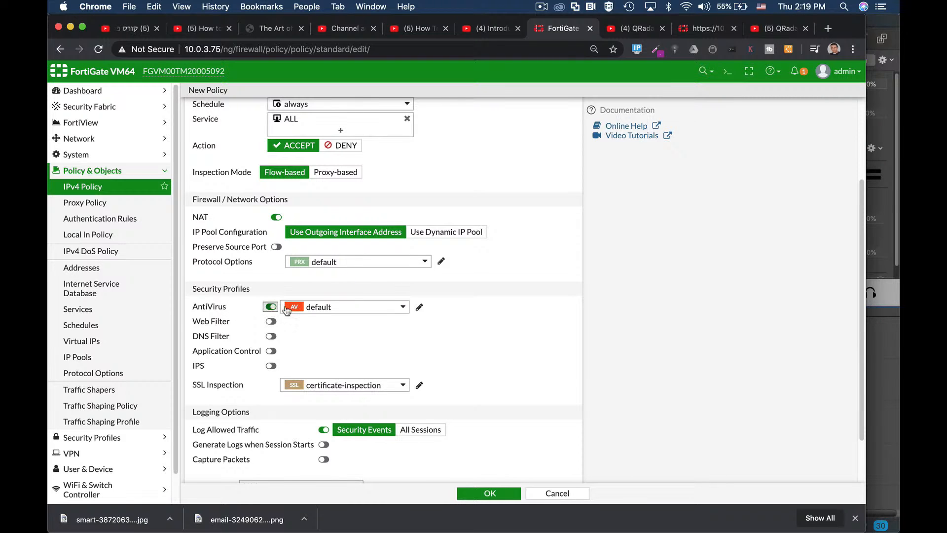
{"action": "left_click", "coordinate": [323, 307]}
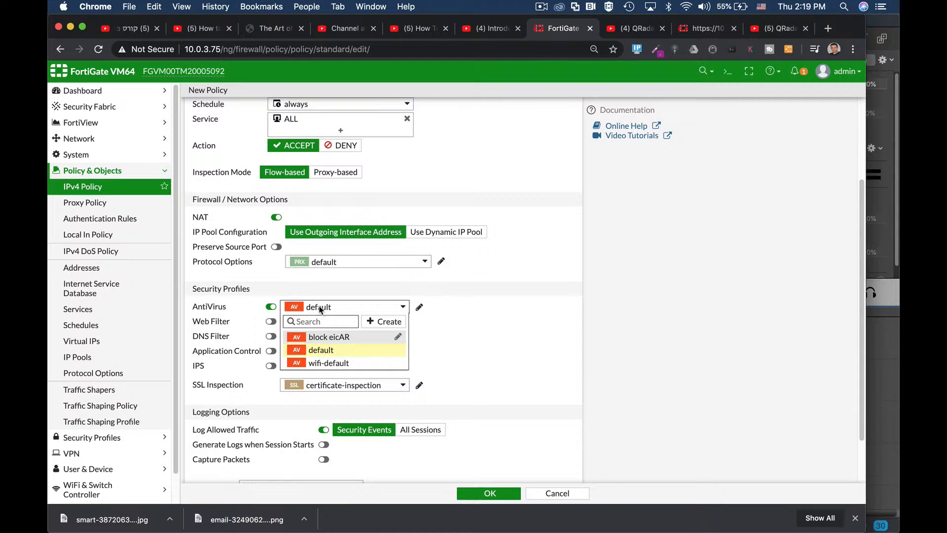
{"action": "left_click", "coordinate": [450, 306]}
{"action": "scroll", "coordinate": [462, 375], "scroll_direction": "down", "scroll_amount": 3}
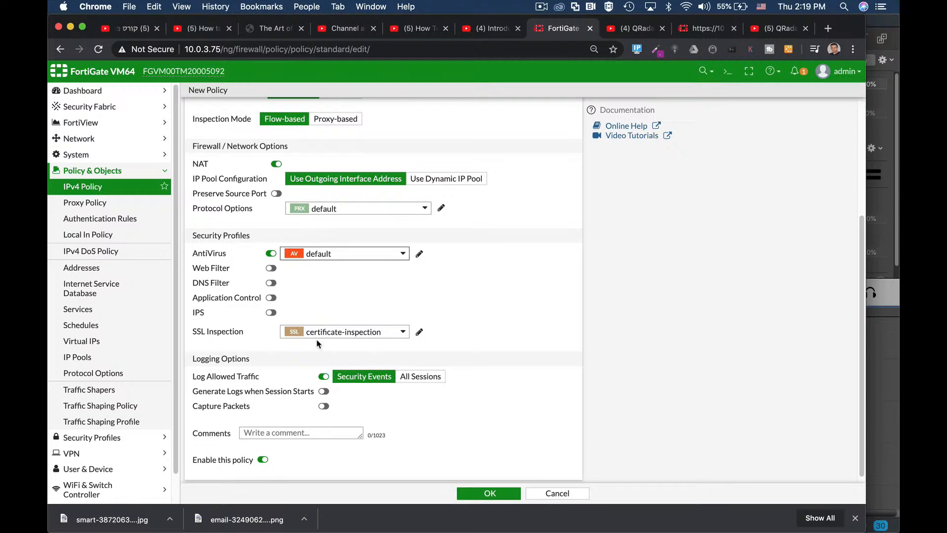
- Set the policy to log all sessions of allowed traffic and save the new managers1 policy
{"action": "mouse_move", "coordinate": [357, 334]}
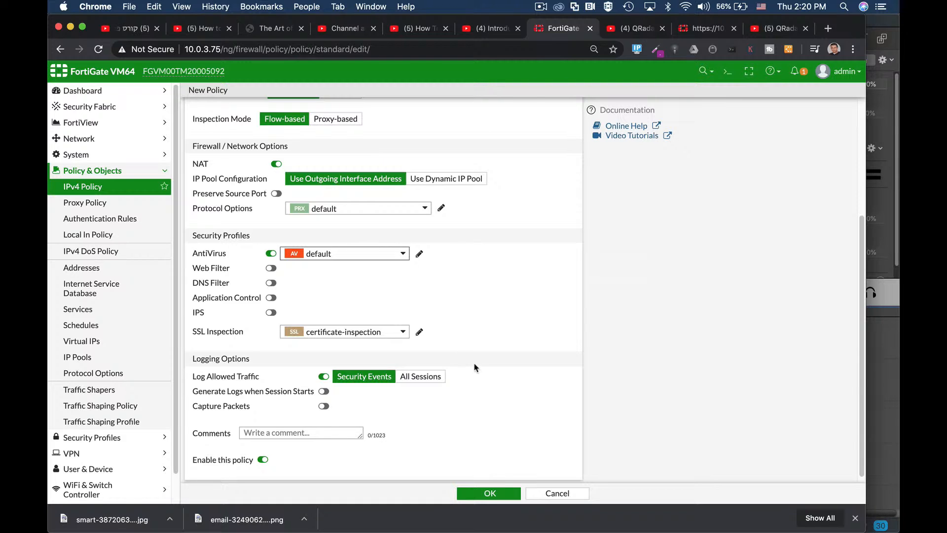
{"action": "scroll", "coordinate": [474, 366], "scroll_direction": "down", "scroll_amount": 1}
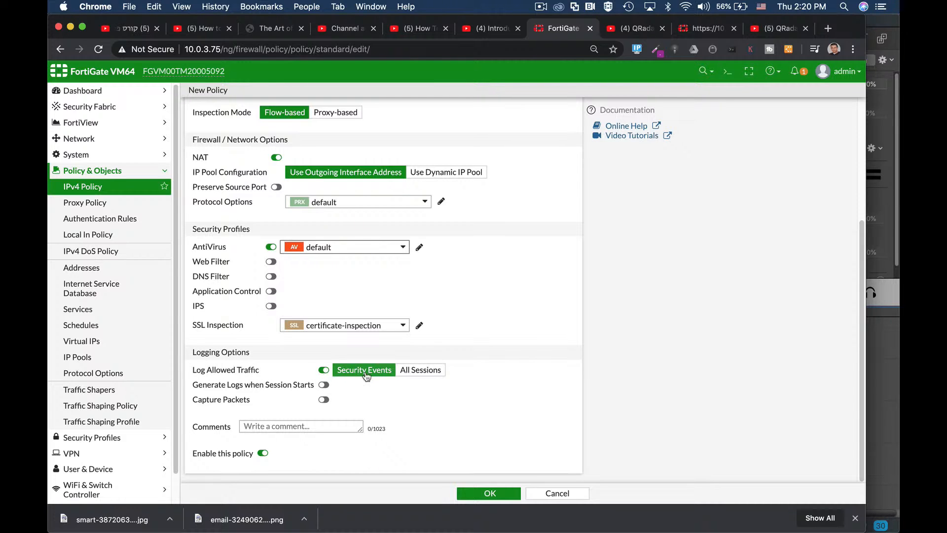
{"action": "left_click", "coordinate": [408, 371]}
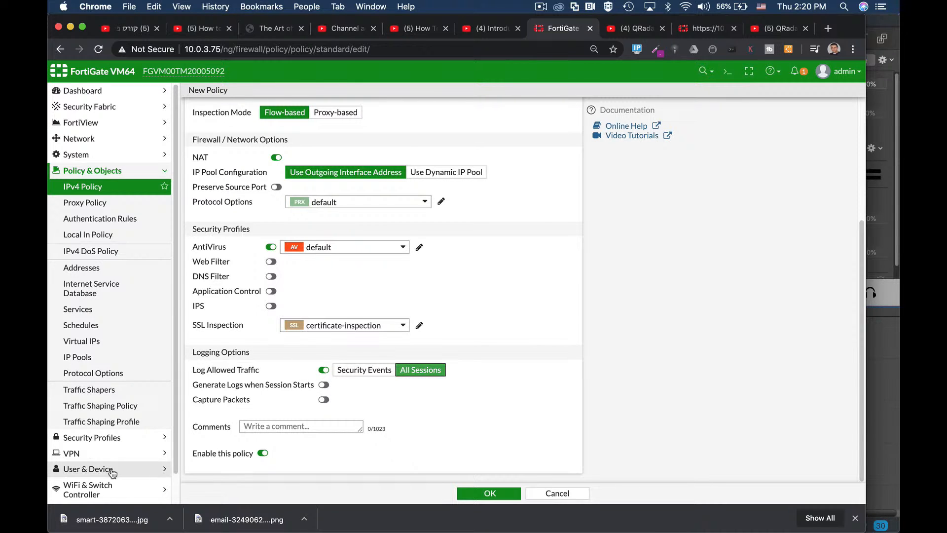
{"action": "scroll", "coordinate": [113, 463], "scroll_direction": "down", "scroll_amount": 2}
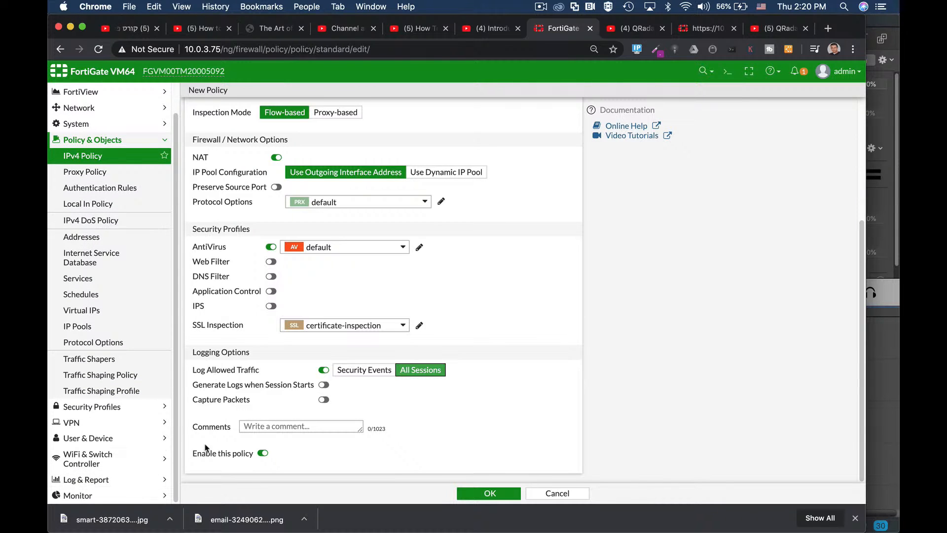
{"action": "left_click", "coordinate": [476, 493]}
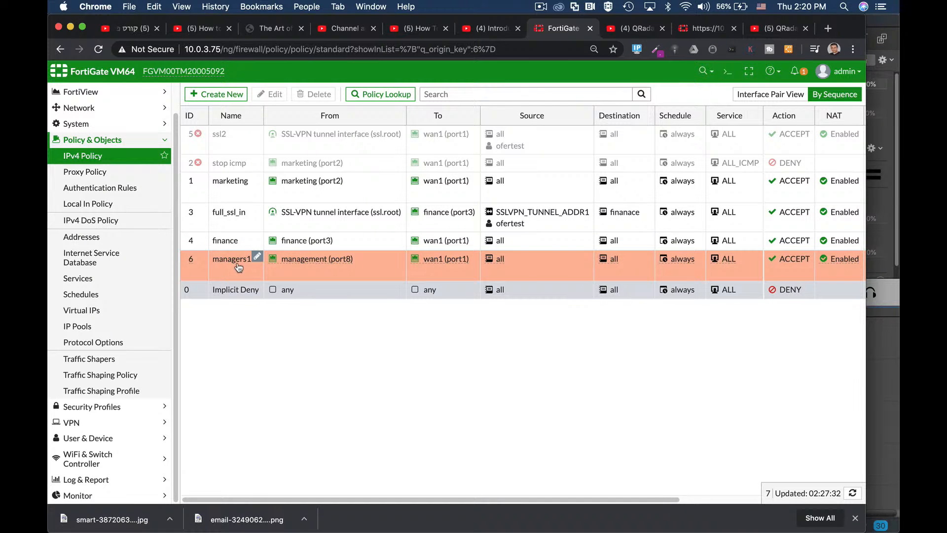
- Review the wan1 (port1) and management (port8) interface details in the list of network interfaces
{"action": "left_click", "coordinate": [92, 109]}
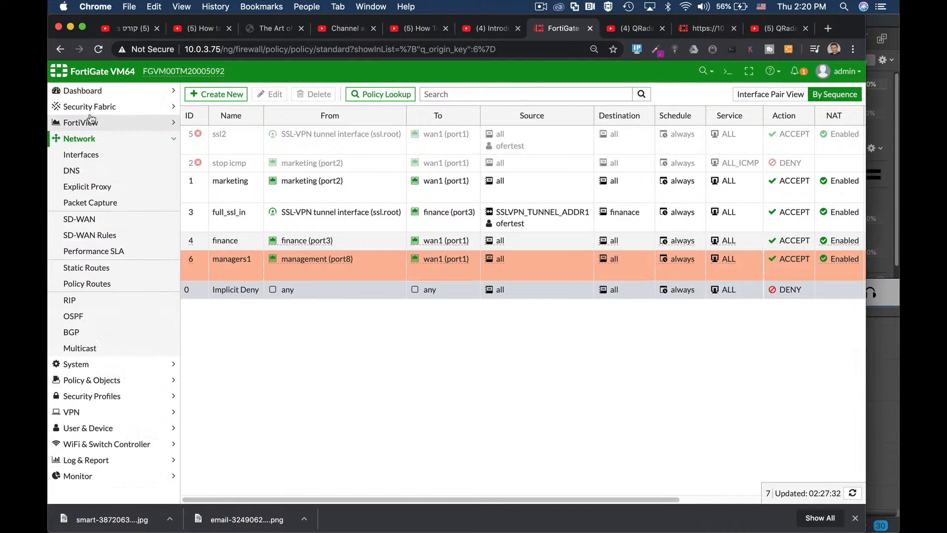
{"action": "left_click", "coordinate": [84, 154]}
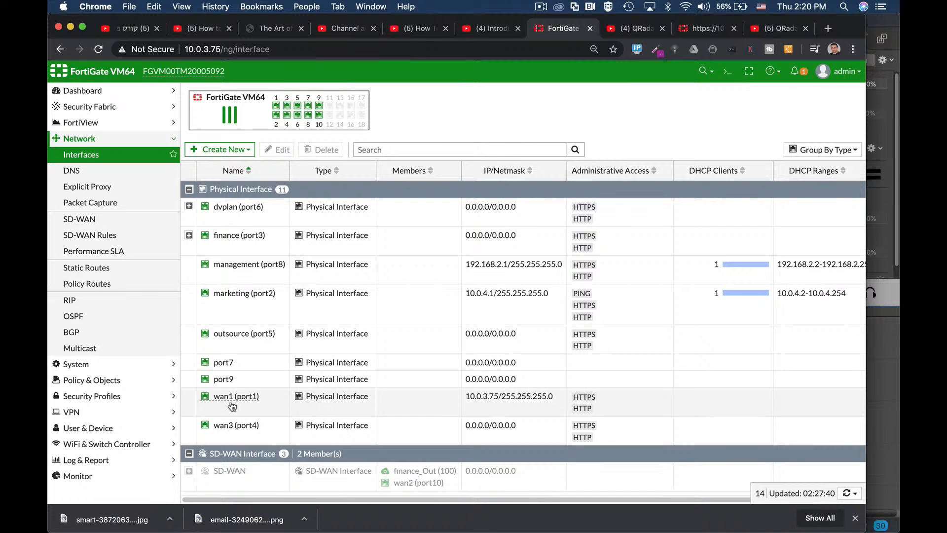
{"action": "mouse_move", "coordinate": [237, 402]}
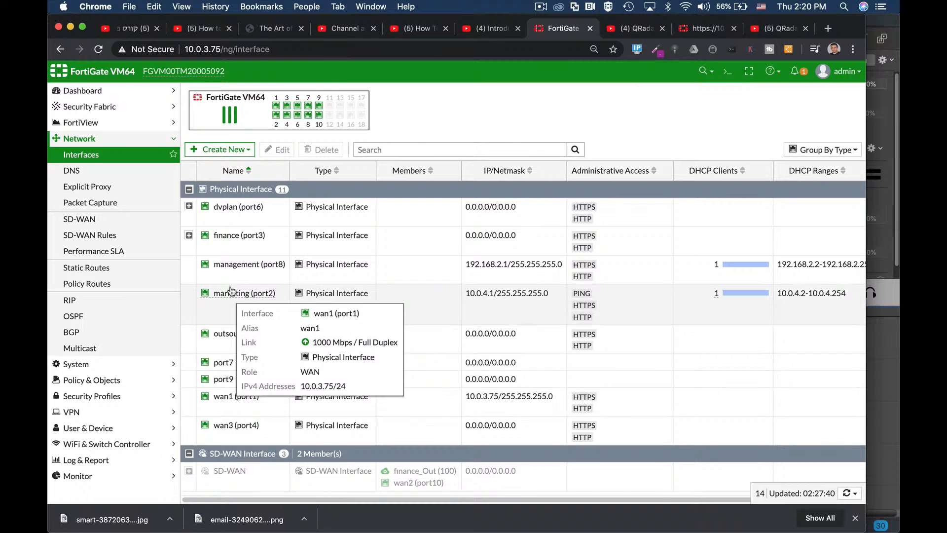
{"action": "left_click", "coordinate": [248, 266]}
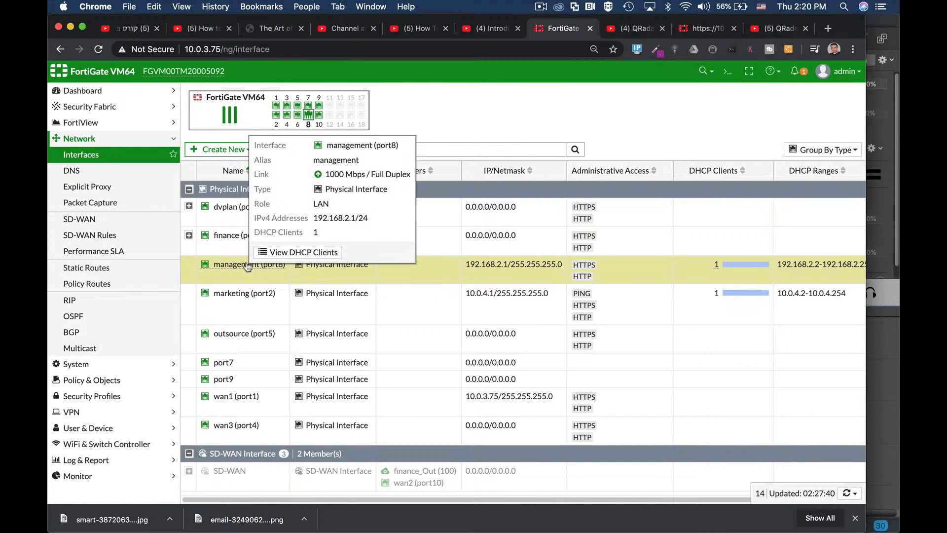
{"action": "mouse_move", "coordinate": [254, 270]}
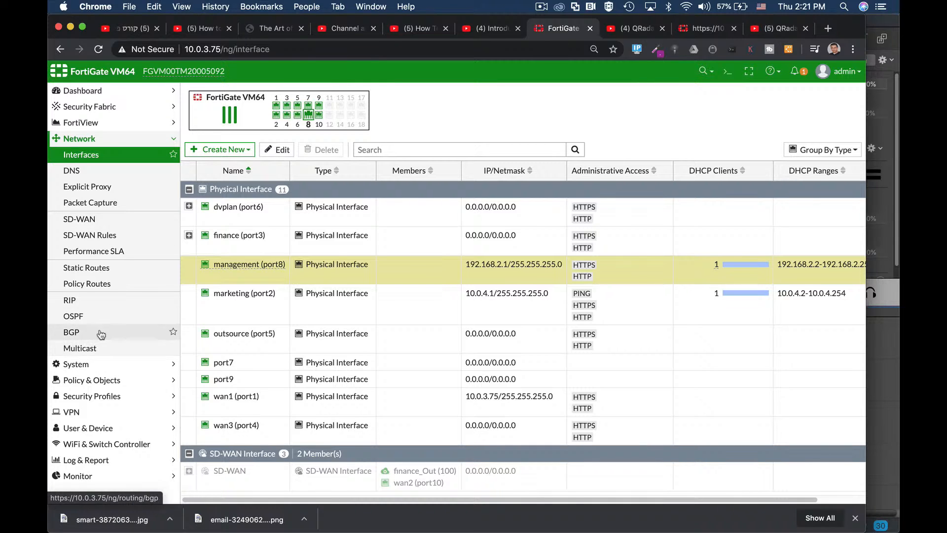
- Look over the settings of the existing default static route through wan1 without changing them
{"action": "left_click", "coordinate": [76, 269]}
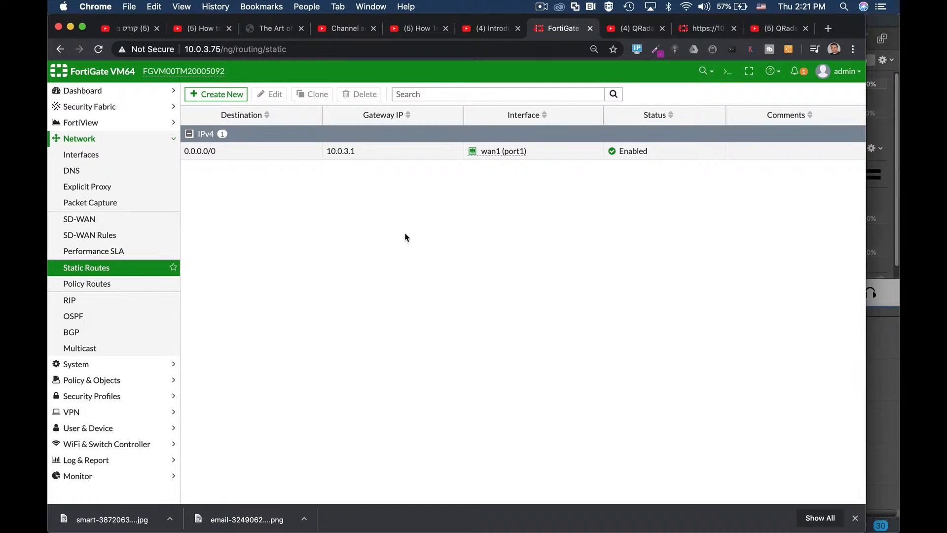
{"action": "left_click", "coordinate": [207, 154]}
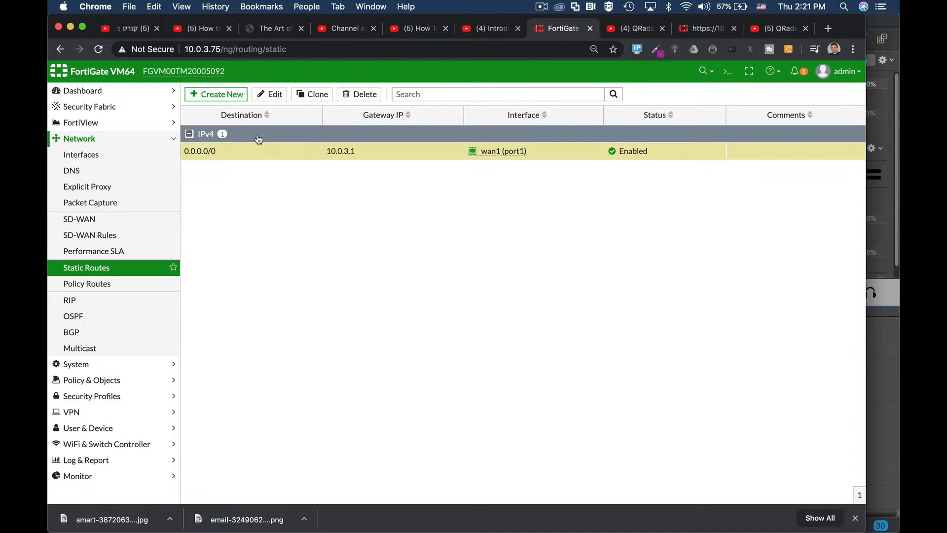
{"action": "left_click", "coordinate": [274, 95]}
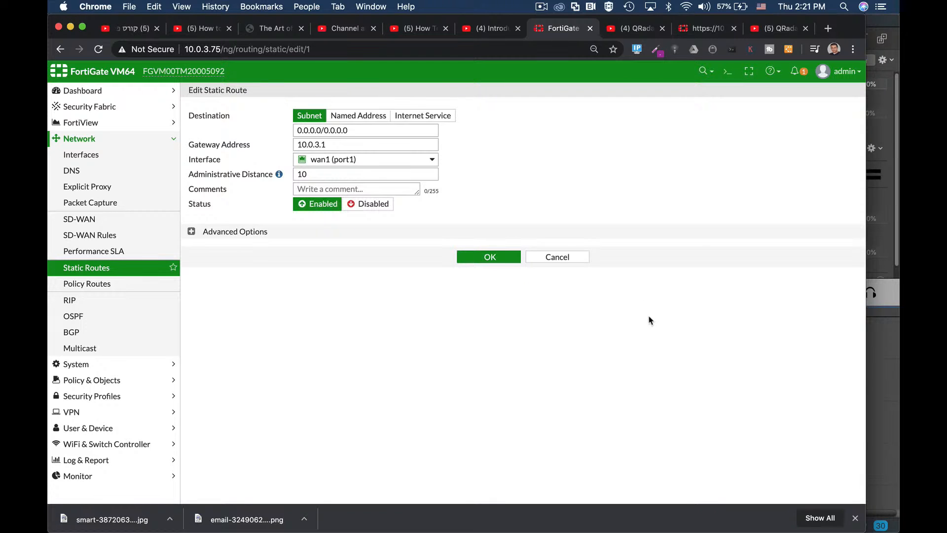
{"action": "left_click", "coordinate": [558, 258]}
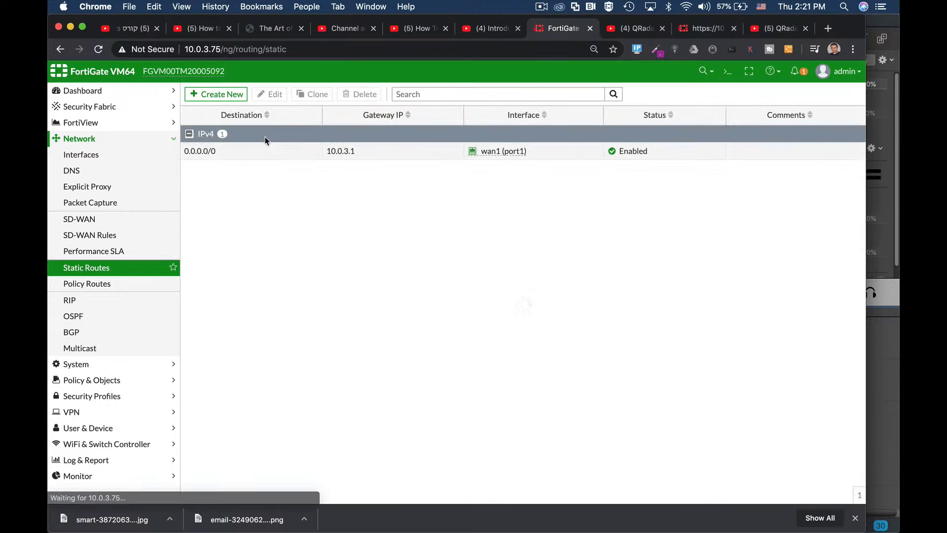
- Try to add a static route for 0.0.0.0/0.0.0.0 via gateway 10.0.3.1 on wan1 (port1), view its advanced options and discard it
{"action": "left_click", "coordinate": [221, 95]}
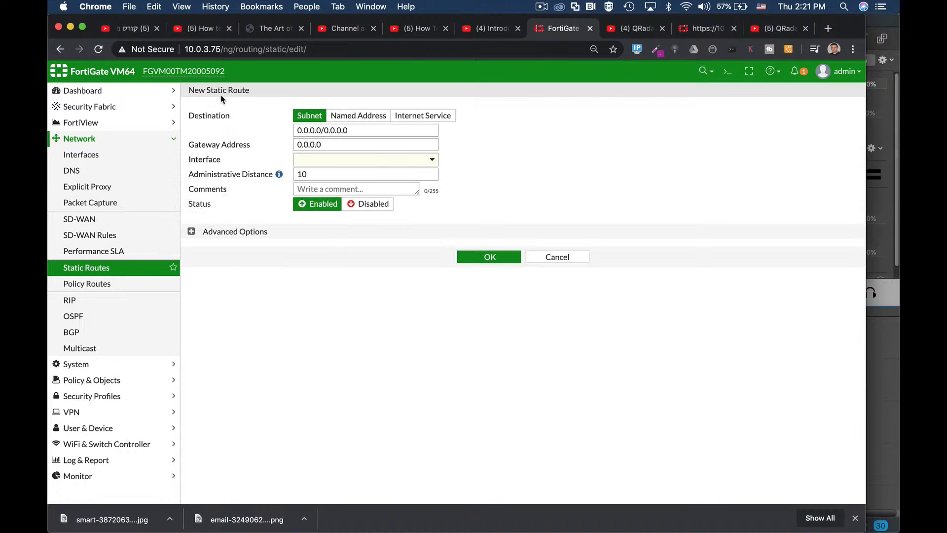
{"action": "left_click", "coordinate": [358, 130]}
{"action": "left_click", "coordinate": [319, 160]}
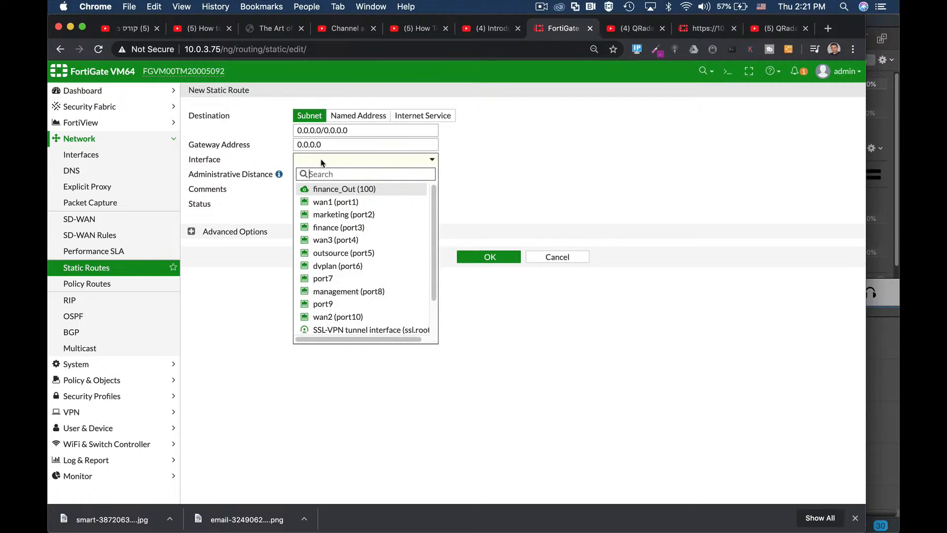
{"action": "left_click", "coordinate": [326, 202]}
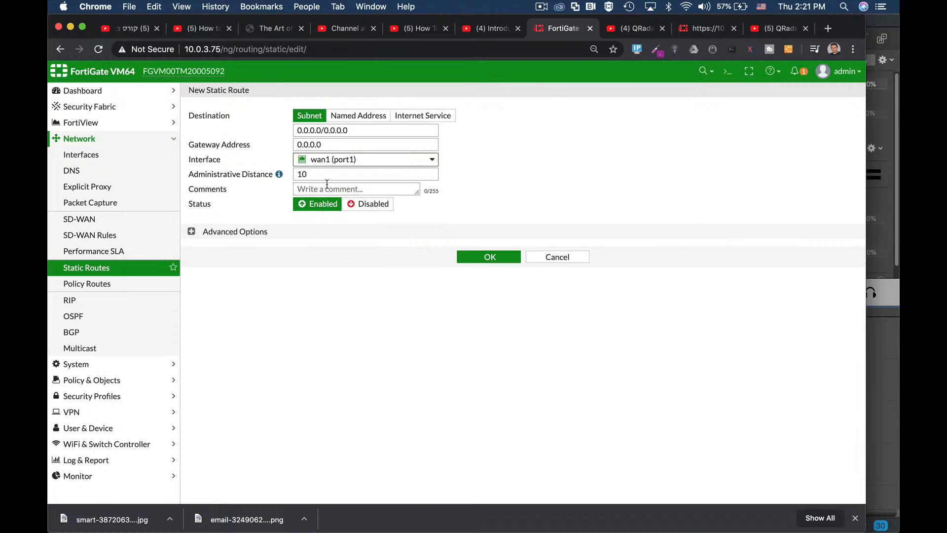
{"action": "left_click_drag", "start_coordinate": [329, 145], "coordinate": [279, 146]}
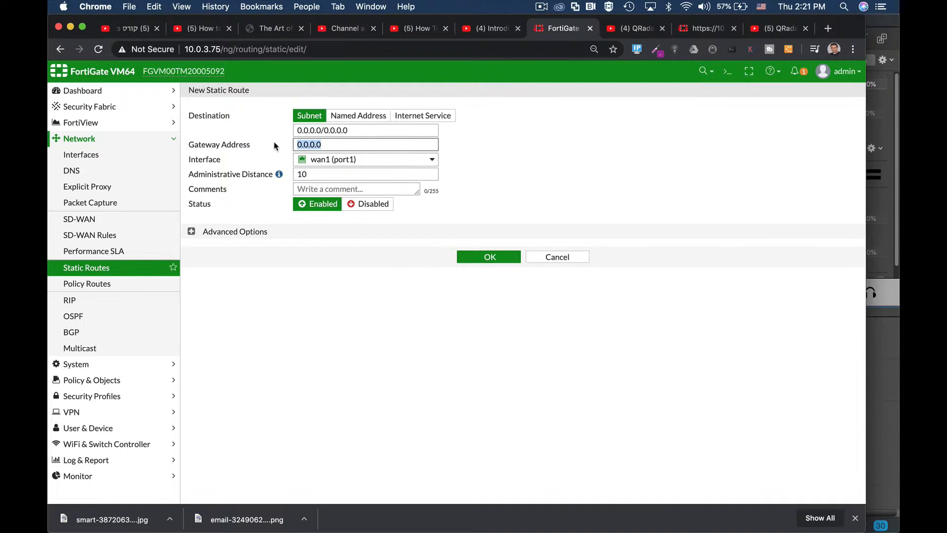
{"action": "type", "text": "10"}
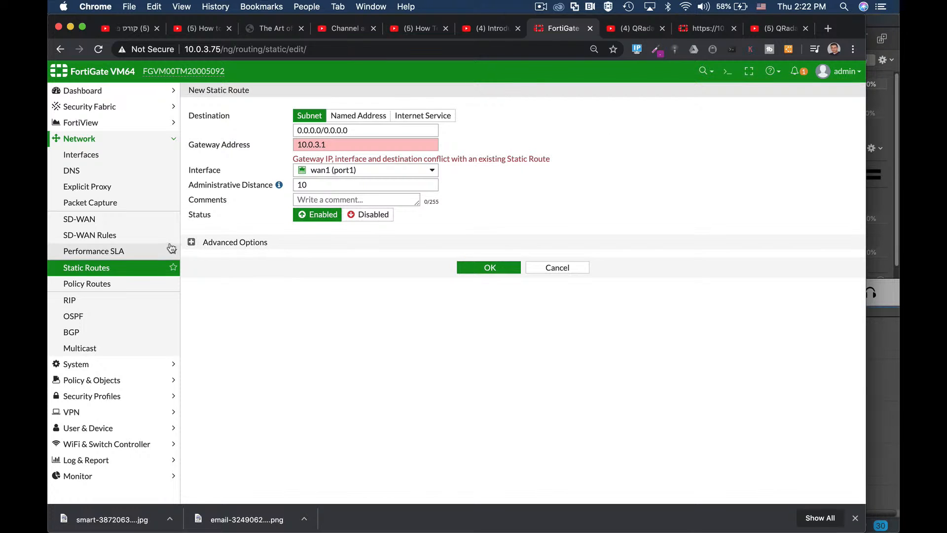
{"action": "left_click", "coordinate": [192, 242]}
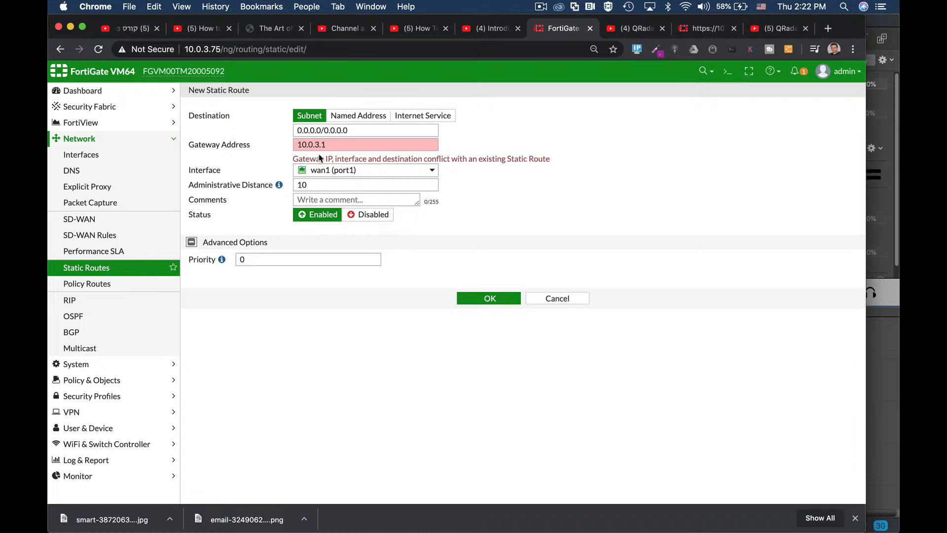
{"action": "left_click_drag", "start_coordinate": [337, 145], "coordinate": [275, 148]}
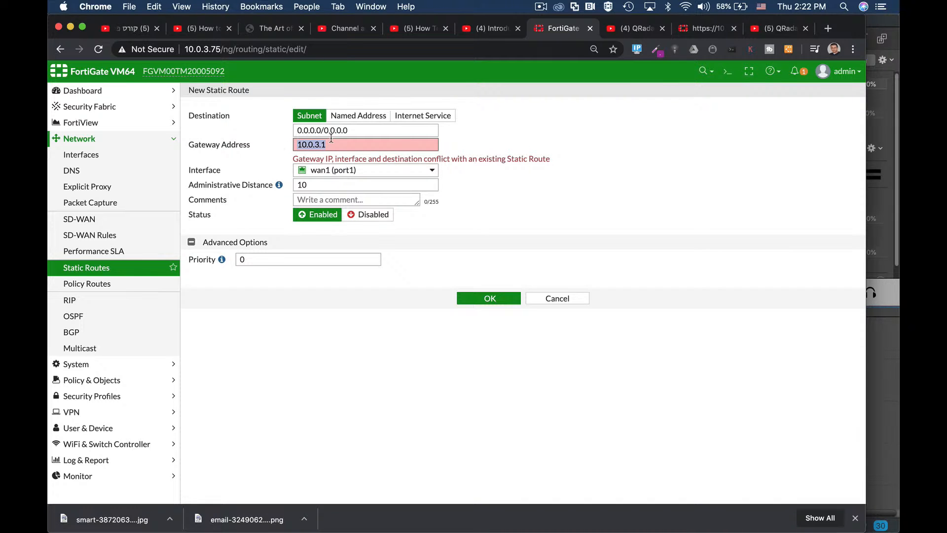
{"action": "left_click", "coordinate": [560, 300]}
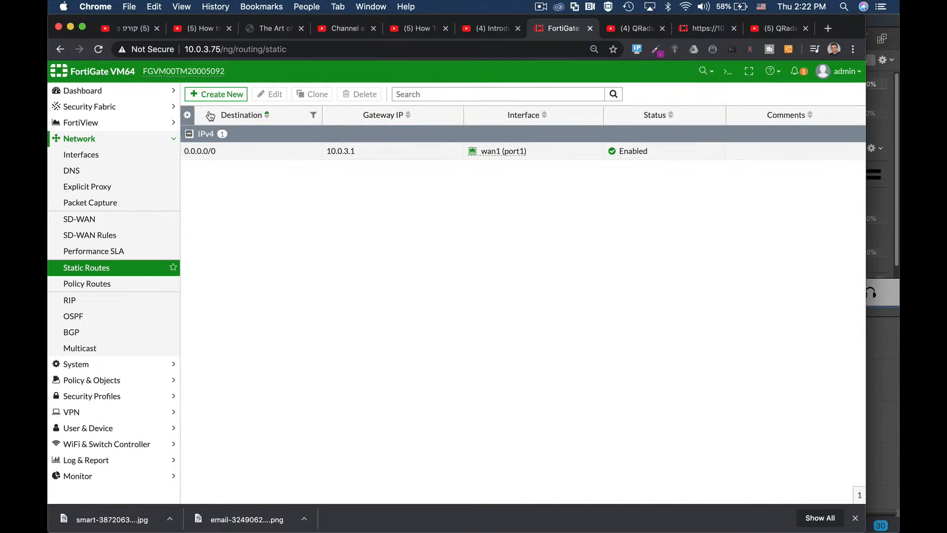
{"action": "left_click", "coordinate": [290, 153]}
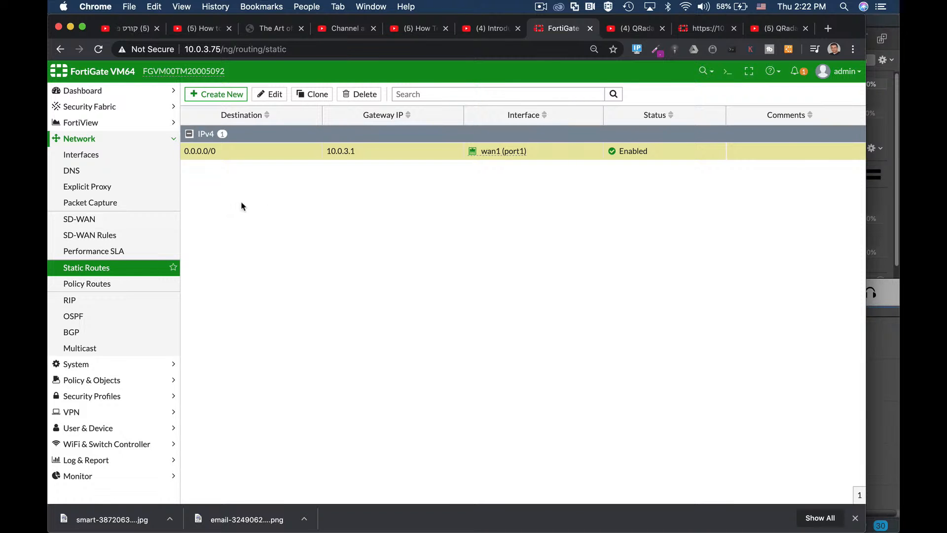
- Clear the CLI console and quit its paged output, then check port7 in the list of network interfaces
{"action": "left_click", "coordinate": [110, 155]}
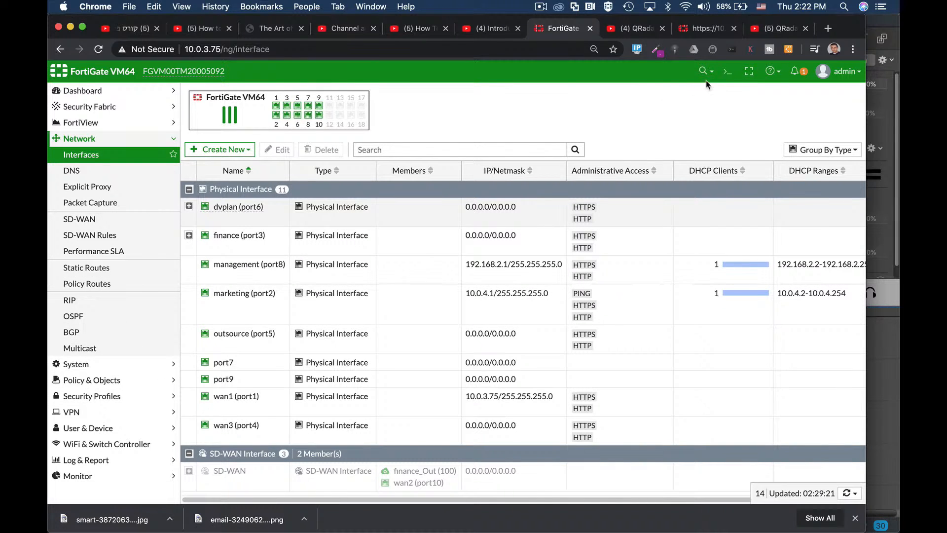
{"action": "left_click", "coordinate": [727, 71]}
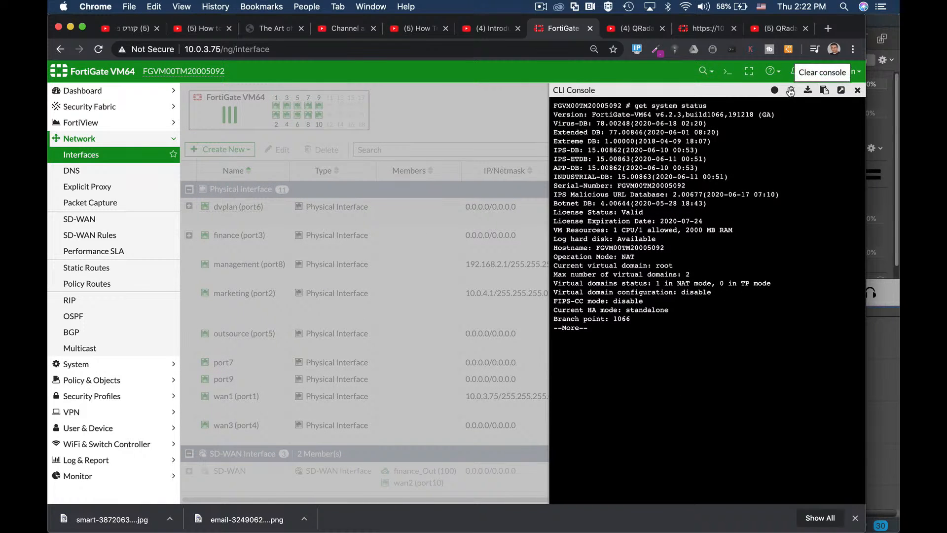
{"action": "left_click", "coordinate": [791, 91]}
{"action": "key", "text": "q"}
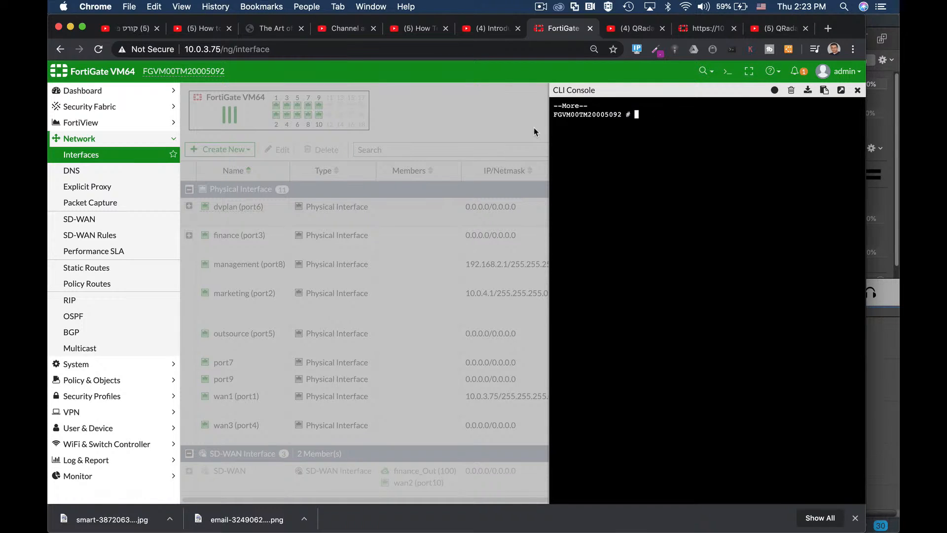
{"action": "left_click", "coordinate": [857, 89]}
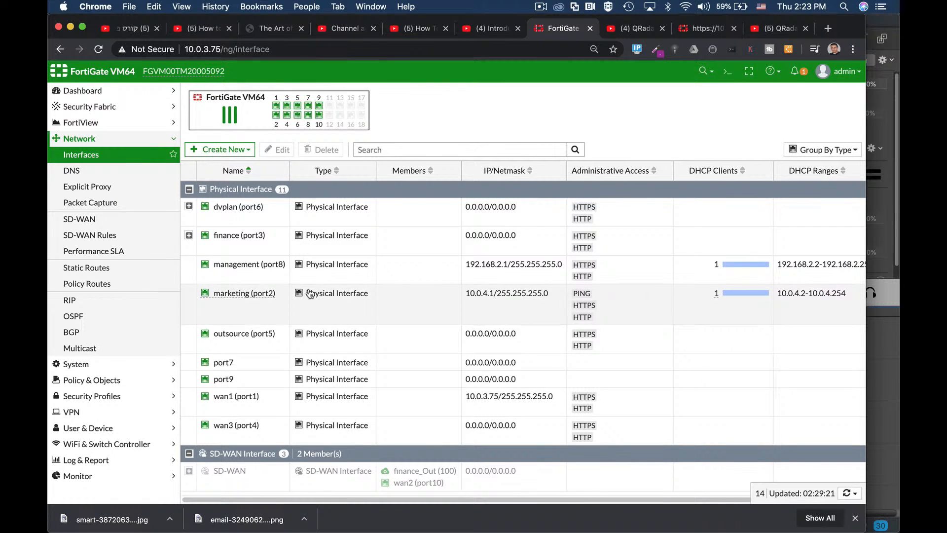
{"action": "mouse_move", "coordinate": [235, 363]}
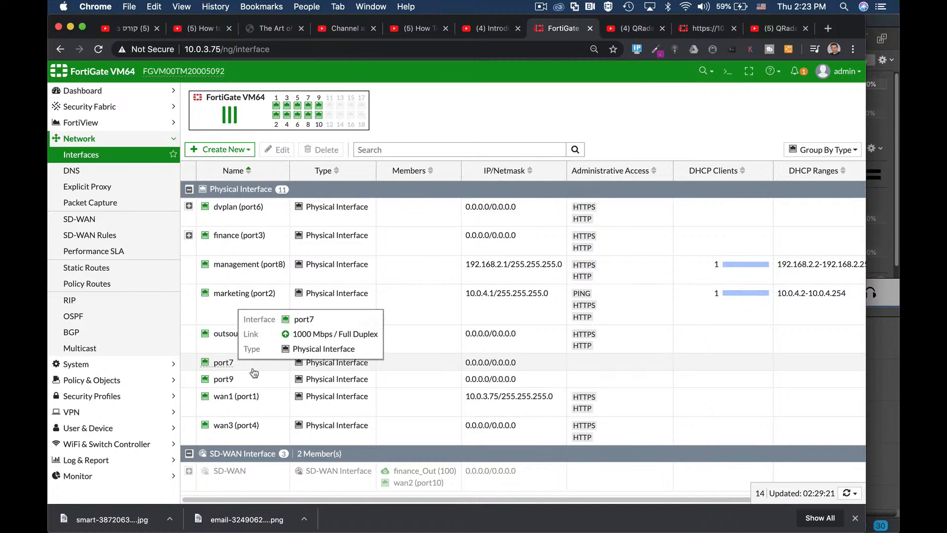
- Enter the system interface configuration in the CLI console and start editing port7
{"action": "left_click", "coordinate": [728, 71]}
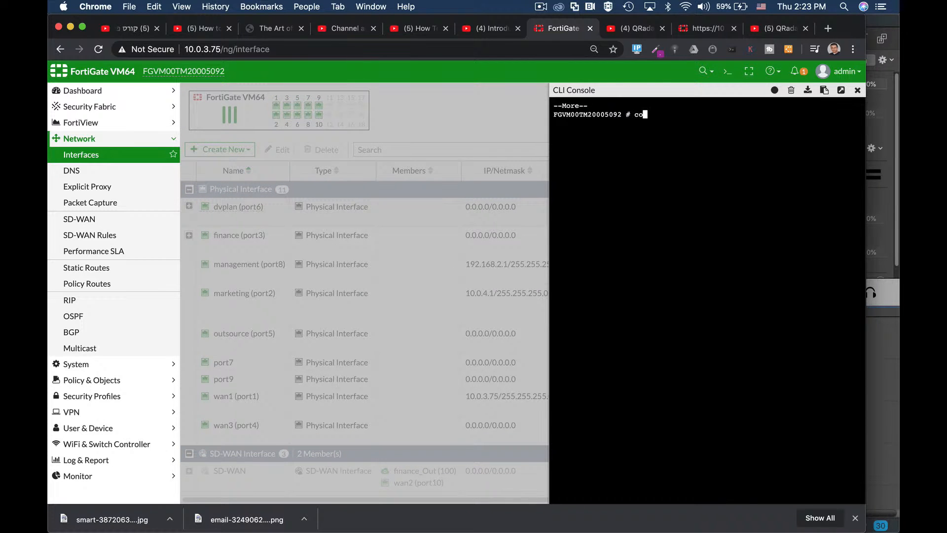
{"action": "type", "text": "config sy"}
{"action": "key", "text": "Tab"}
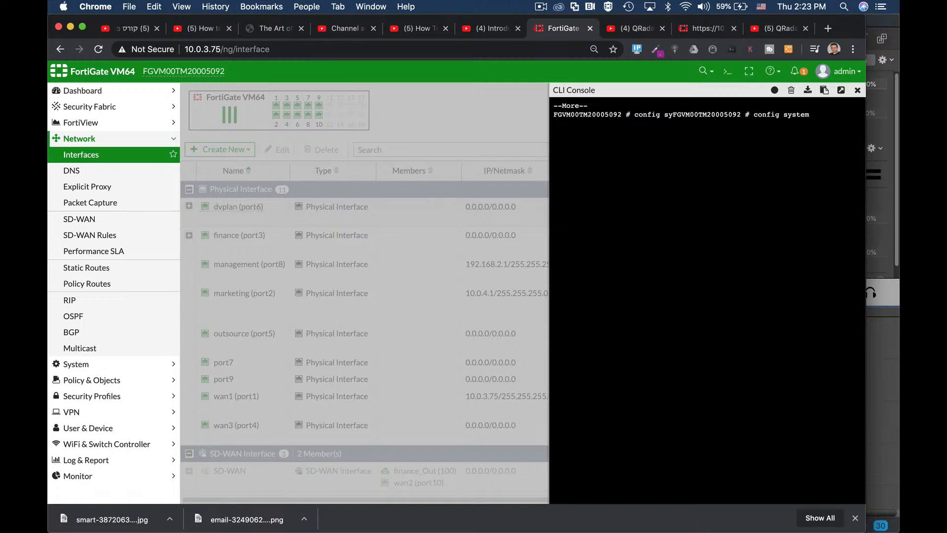
{"action": "type", "text": "interface"}
{"action": "key", "text": "Return"}
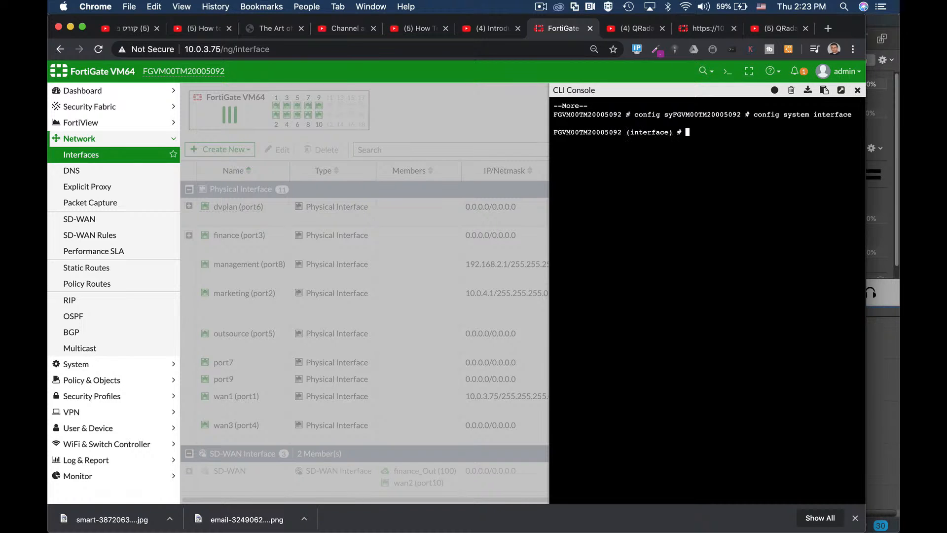
{"action": "type", "text": "edit port7"}
{"action": "key", "text": "Return"}
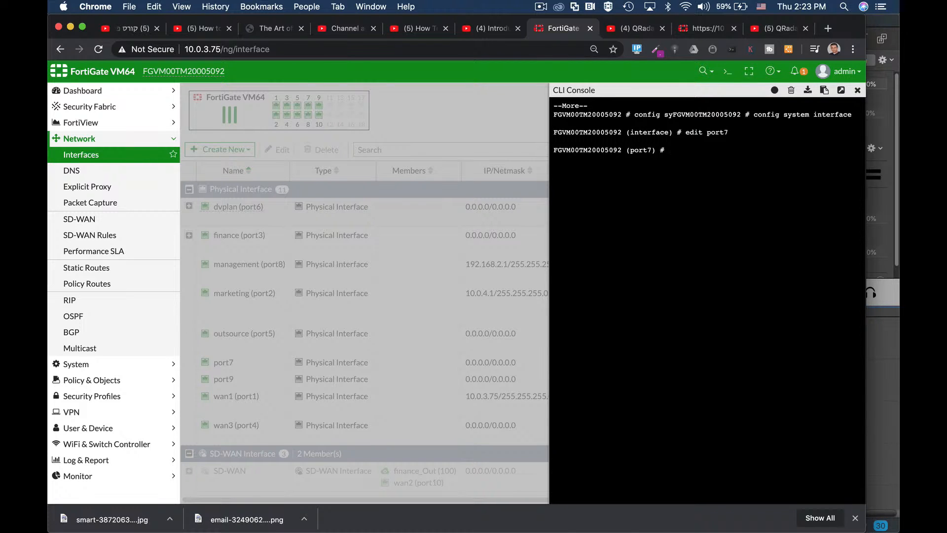
- Set port7's IP address to 192.168.4.1 with netmask 255.255.255.0 through the CLI
{"action": "type", "text": "set ip 1"}
{"action": "type", "text": "92.168.4.1 255.255.255."}
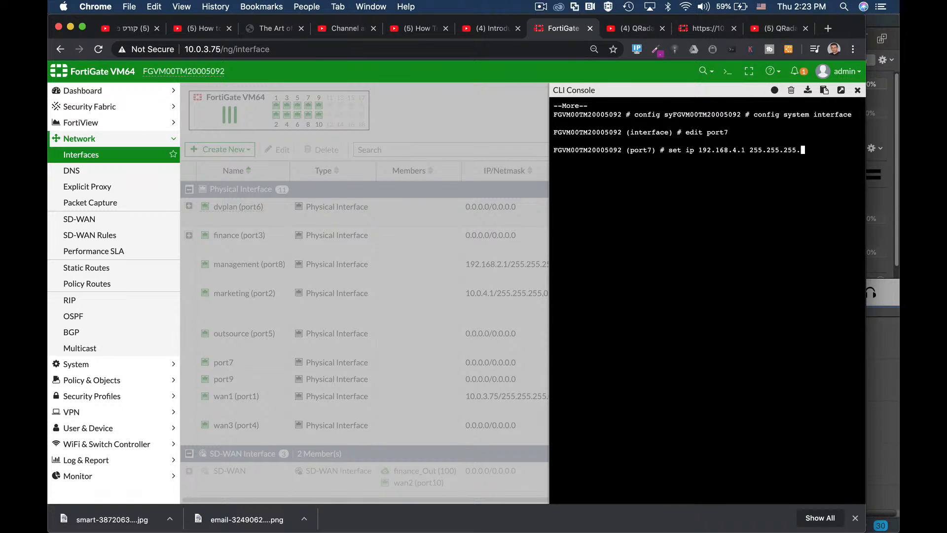
{"action": "type", "text": "0"}
{"action": "key", "text": "Return"}
- Allow http and https administrative access on port7 with the set allowaccess command
{"action": "type", "text": "set allowaccess"}
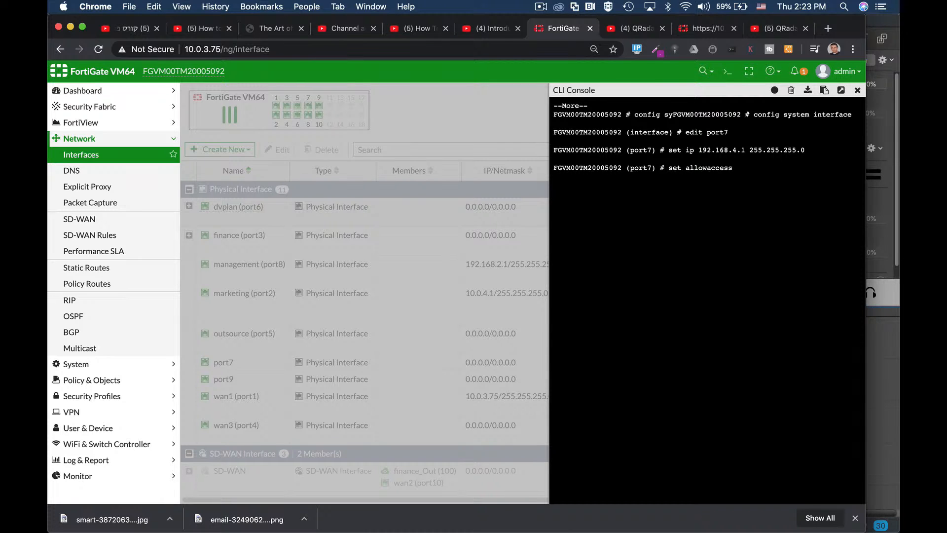
{"action": "type", "text": " http https"}
{"action": "key", "text": "Return"}
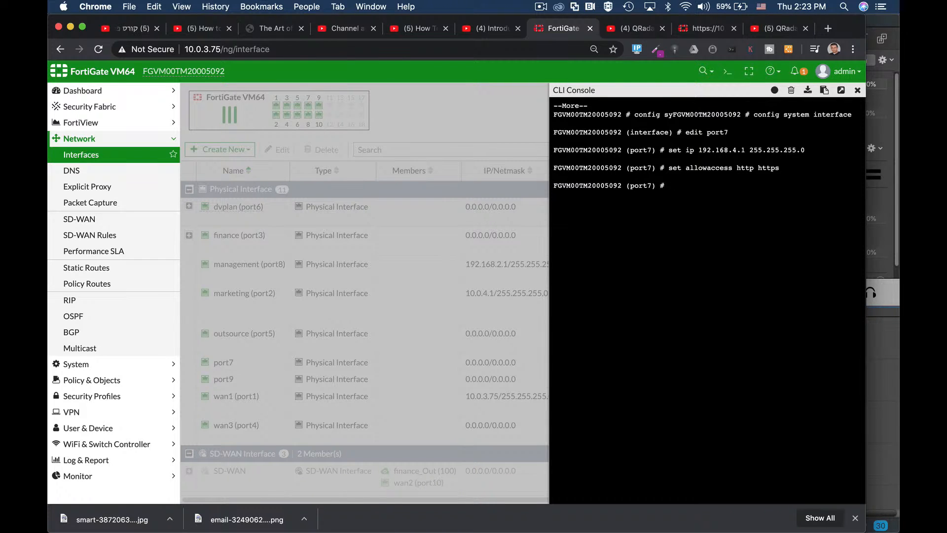
- Save the port7 settings and leave its configuration with the end command
{"action": "type", "text": "end"}
{"action": "key", "text": "Return"}
{"action": "key", "text": "Return"}
{"action": "key", "text": "Return"}
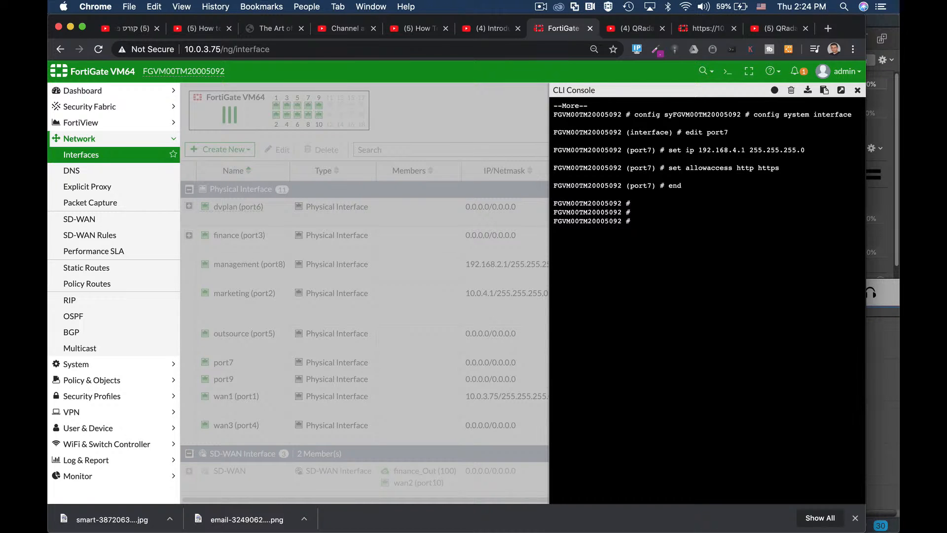
{"action": "type", "text": "cnfig sy"}
{"action": "key", "text": "Return"}
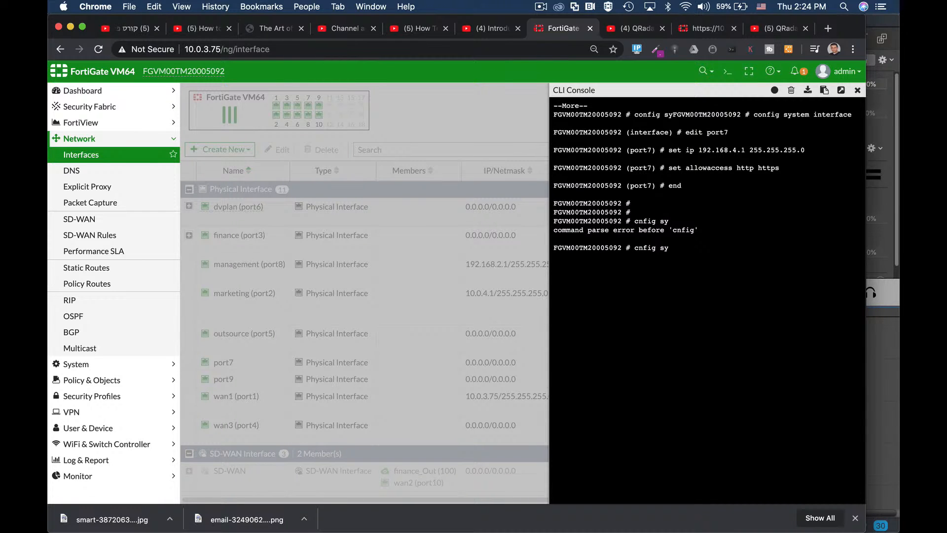
{"action": "key", "text": "ctrl+c"}
{"action": "key", "text": "Return"}
- Enter the system interface configuration in the CLI console and open port1 for editing
{"action": "type", "text": "con"}
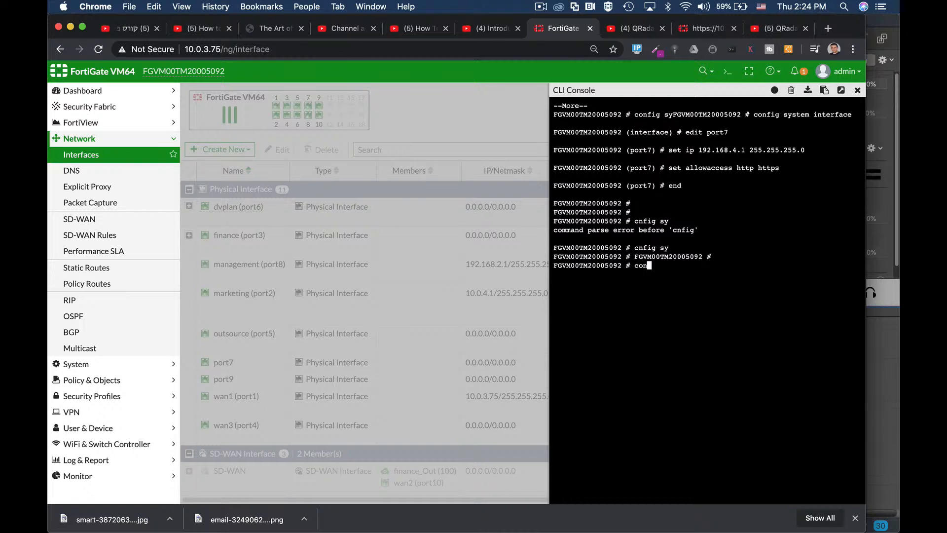
{"action": "type", "text": "f"}
{"action": "key", "text": "Tab"}
{"action": "type", "text": "sy"}
{"action": "key", "text": "Tab"}
{"action": "type", "text": "i"}
{"action": "key", "text": "Tab"}
{"action": "key", "text": "Return"}
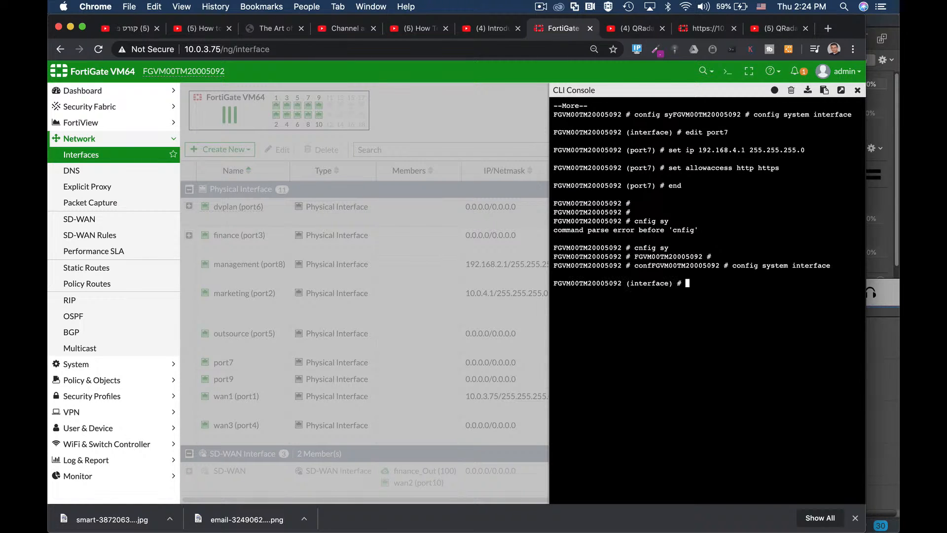
{"action": "type", "text": "edit port1"}
{"action": "key", "text": "Return"}
- Display port1's full configuration with show full-configuration and page through its settings
{"action": "type", "text": "show full-configuration"}
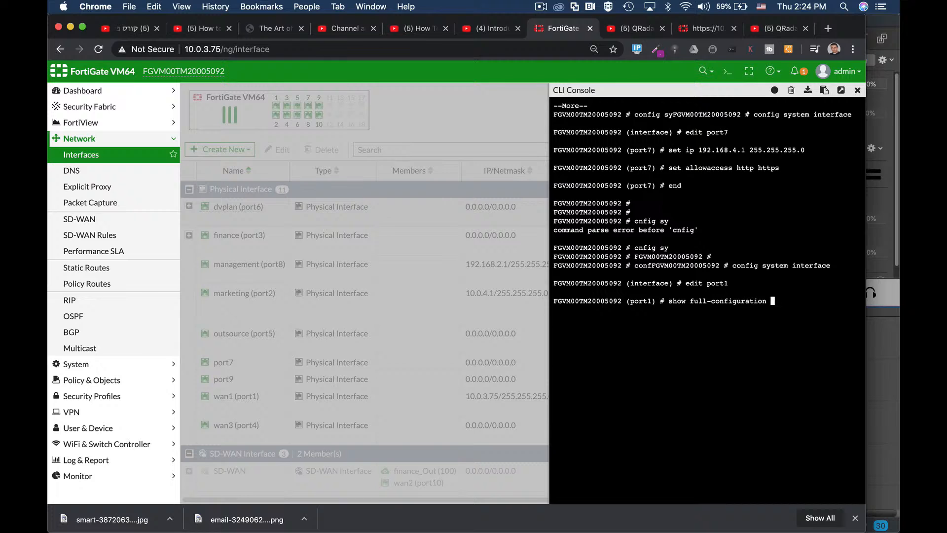
{"action": "key", "text": "Return"}
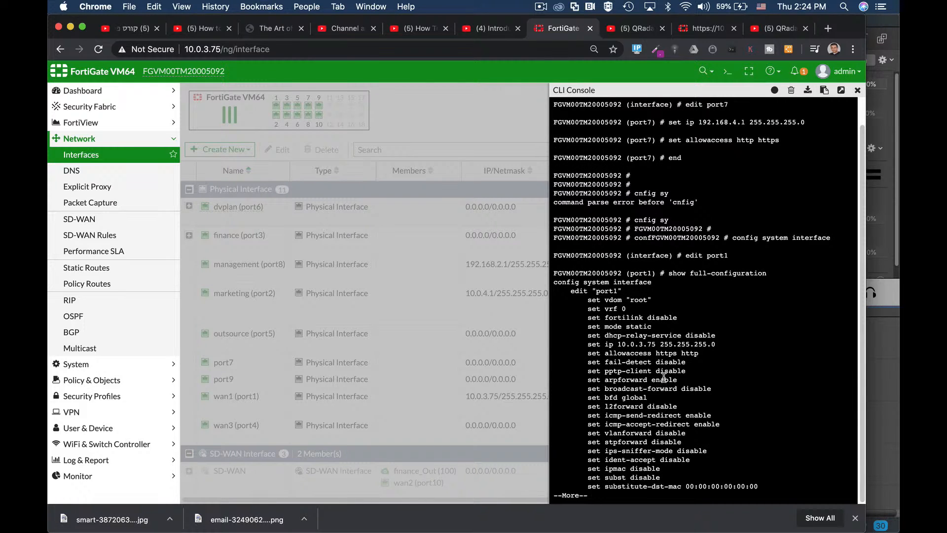
{"action": "key", "text": "Return"}
{"action": "key", "text": "Return"}
{"action": "key", "text": "Return"}
{"action": "key", "text": "Return"}
{"action": "key", "text": "Return"}
{"action": "key", "text": "Return"}
{"action": "key", "text": "Return"}
{"action": "key", "text": "Return"}
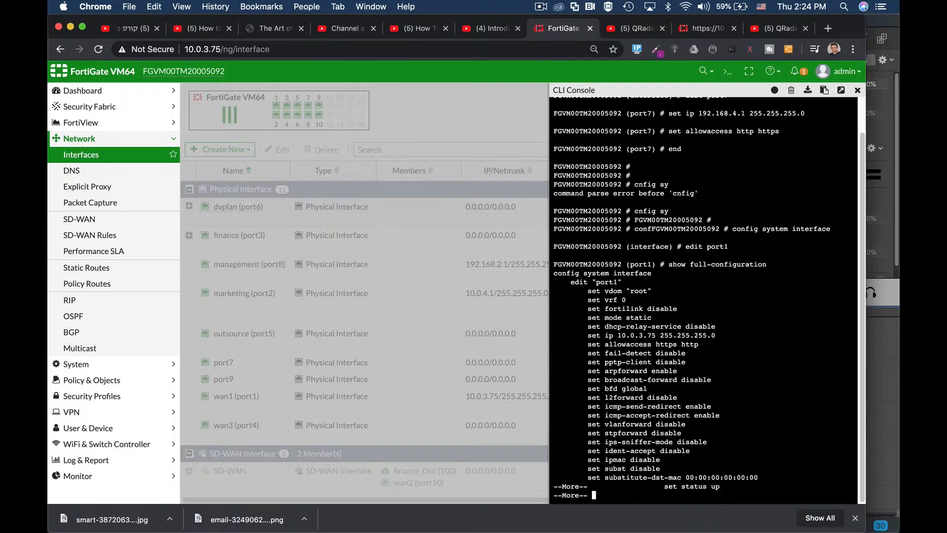
{"action": "key", "text": "Return"}
{"action": "key", "text": "Return"}
{"action": "key", "text": "Return"}
{"action": "key", "text": "Return"}
{"action": "key", "text": "Return"}
{"action": "key", "text": "Return"}
{"action": "key", "text": "Return"}
{"action": "key", "text": "Return"}
{"action": "key", "text": "Return"}
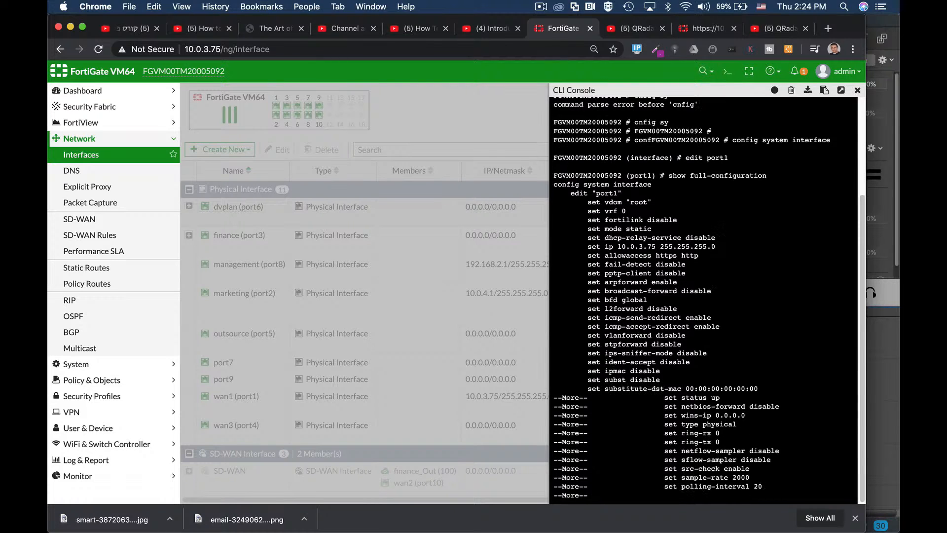
{"action": "key", "text": "Return"}
{"action": "key", "text": "Return"}
{"action": "key", "text": "Return"}
{"action": "key", "text": "Return"}
{"action": "key", "text": "Return"}
{"action": "key", "text": "Return"}
{"action": "key", "text": "Return"}
{"action": "key", "text": "Return"}
{"action": "key", "text": "Return"}
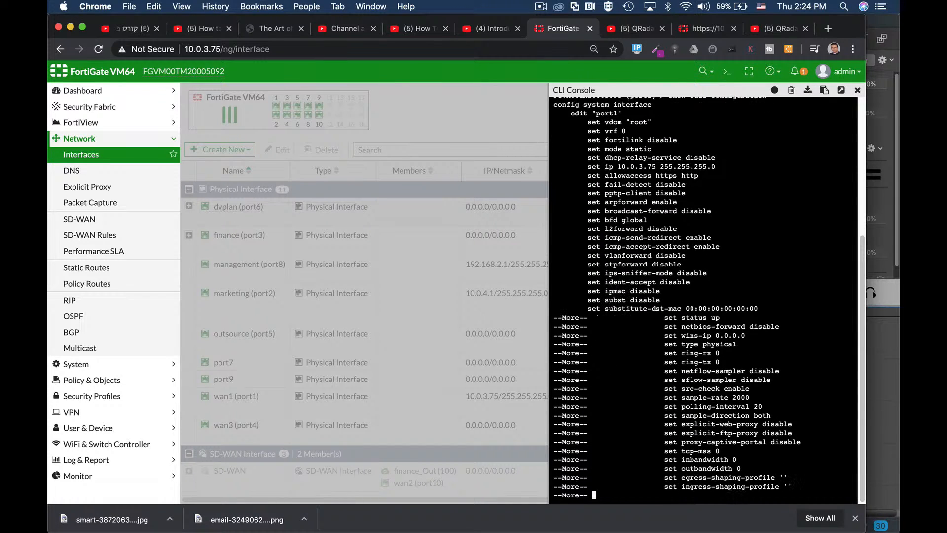
{"action": "key", "text": "Return"}
{"action": "key", "text": "Return"}
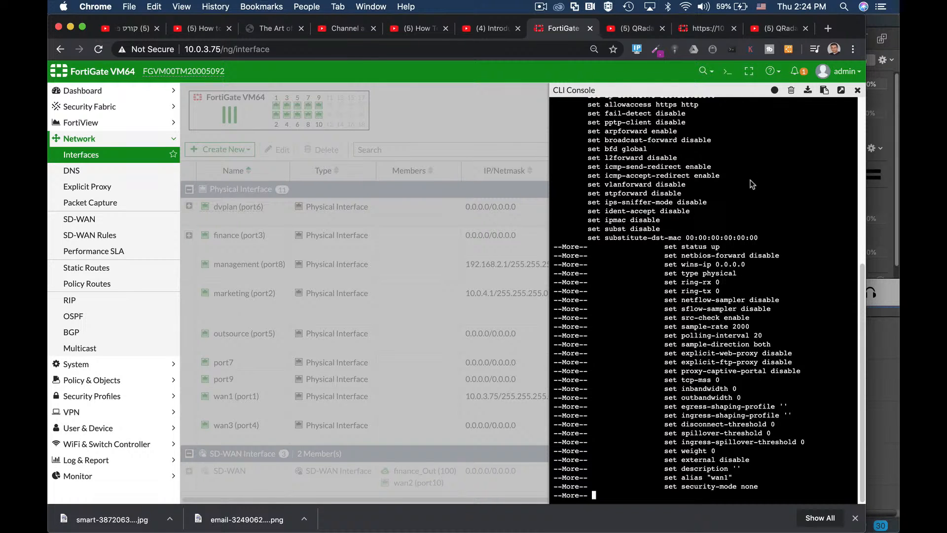
- Close the CLI console and reload the interfaces page to check port7's IP address and administrative access
{"action": "left_click", "coordinate": [857, 90]}
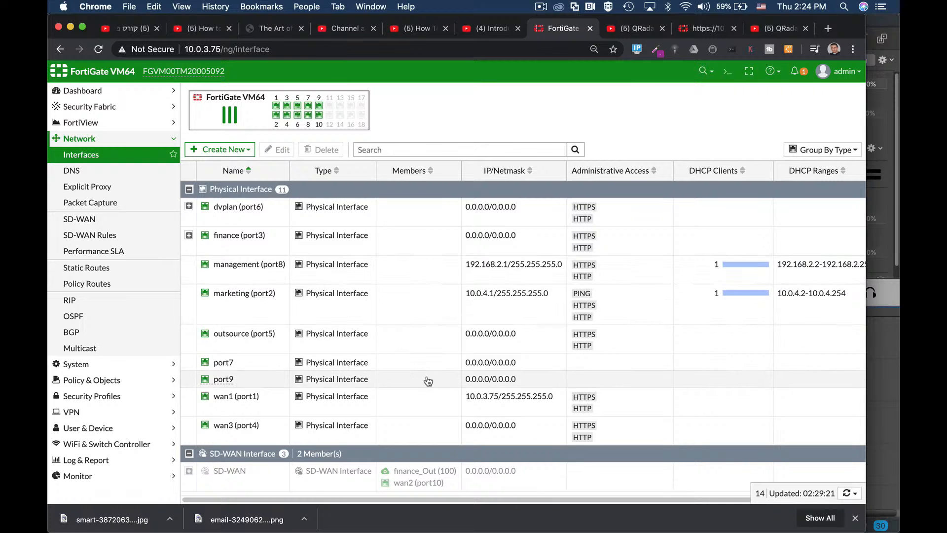
{"action": "left_click", "coordinate": [259, 363]}
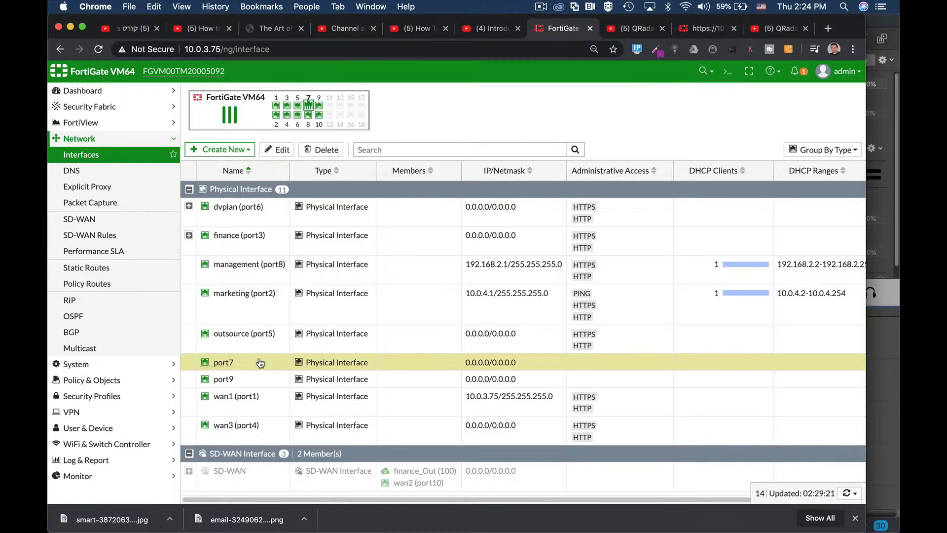
{"action": "left_click", "coordinate": [277, 46]}
{"action": "key", "text": "Return"}
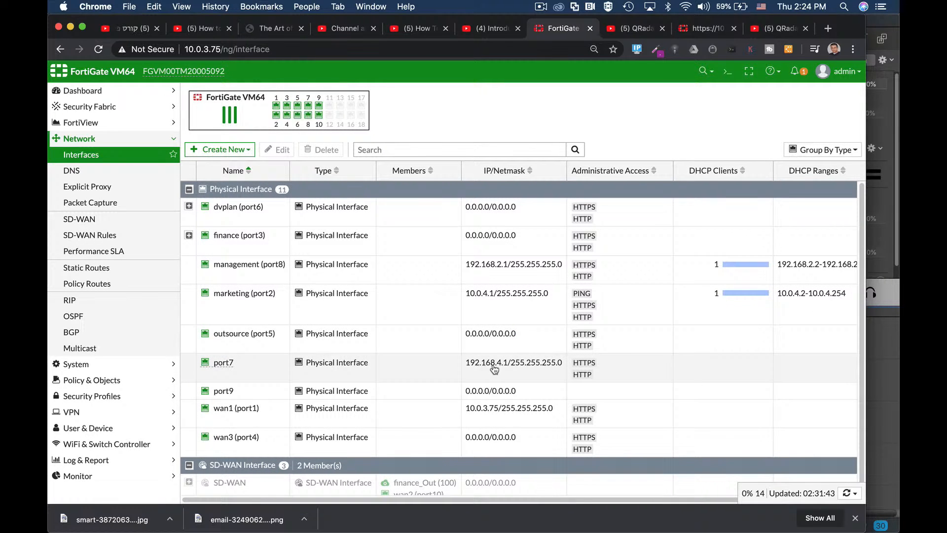
- Open port7's interface settings, review its address and administrative access options, and leave without changes
{"action": "left_click", "coordinate": [250, 370]}
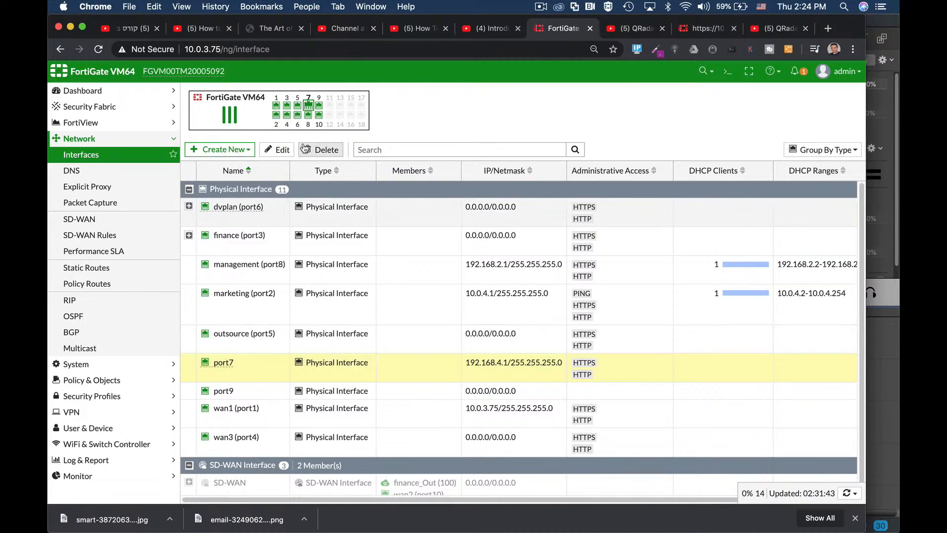
{"action": "left_click", "coordinate": [282, 151]}
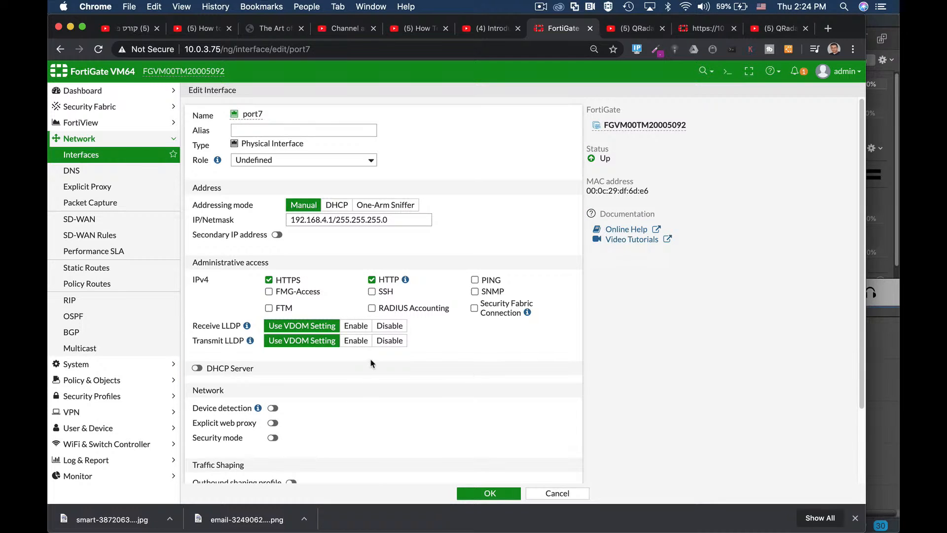
{"action": "scroll", "coordinate": [372, 365], "scroll_direction": "down", "scroll_amount": 3}
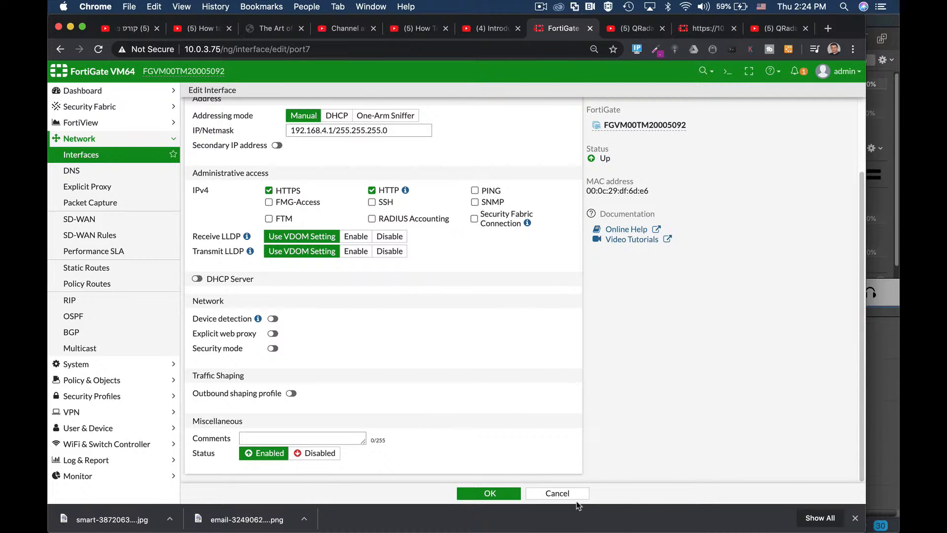
{"action": "left_click", "coordinate": [556, 494]}
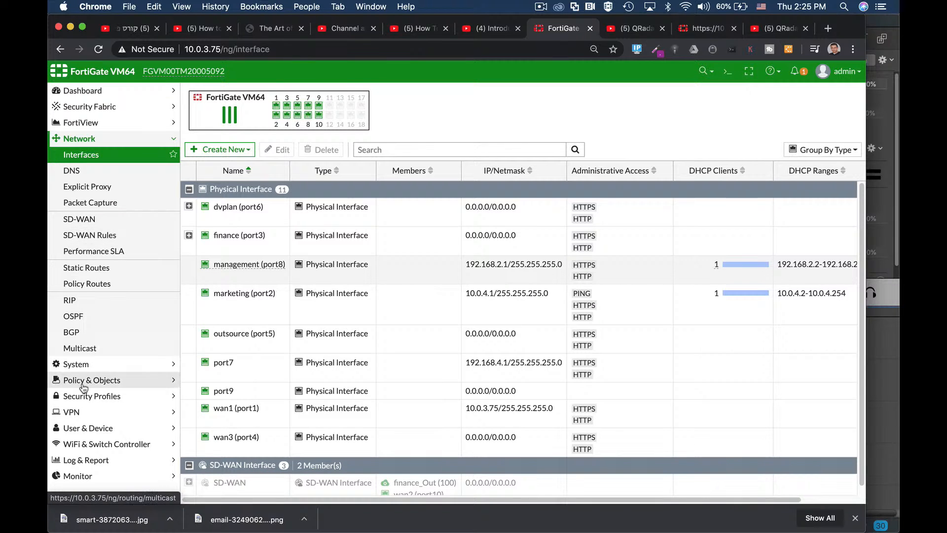
- Review the system administrators list and examine the access permissions of the prof_admin admin profile
{"action": "left_click", "coordinate": [74, 364]}
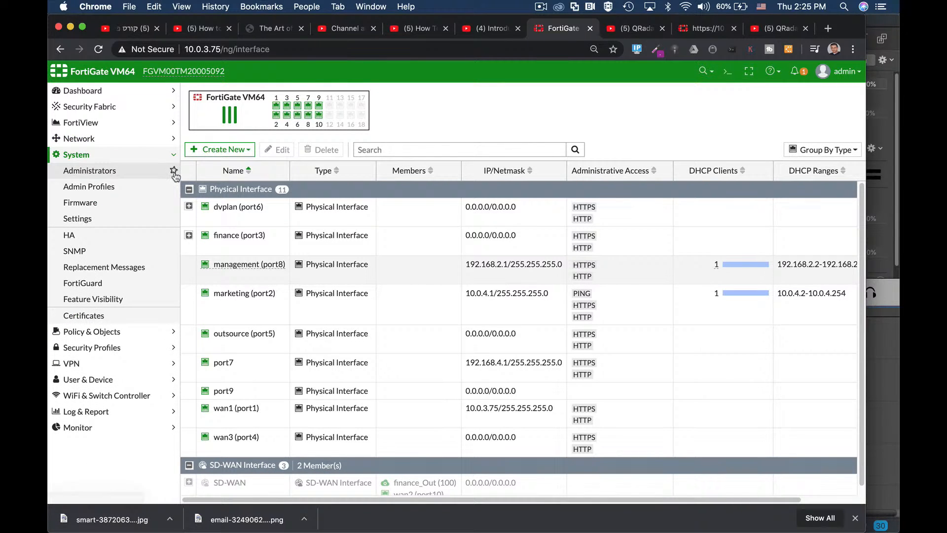
{"action": "left_click", "coordinate": [100, 173]}
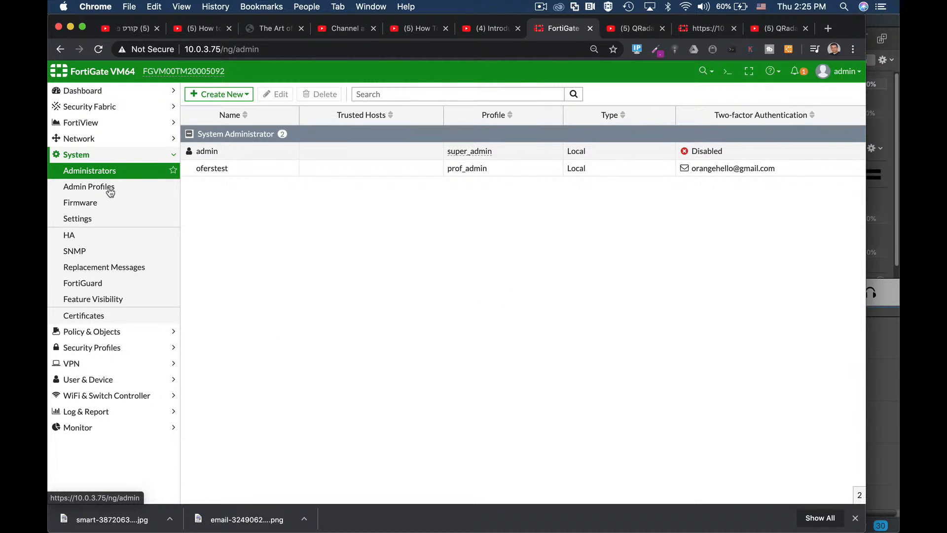
{"action": "left_click", "coordinate": [110, 190]}
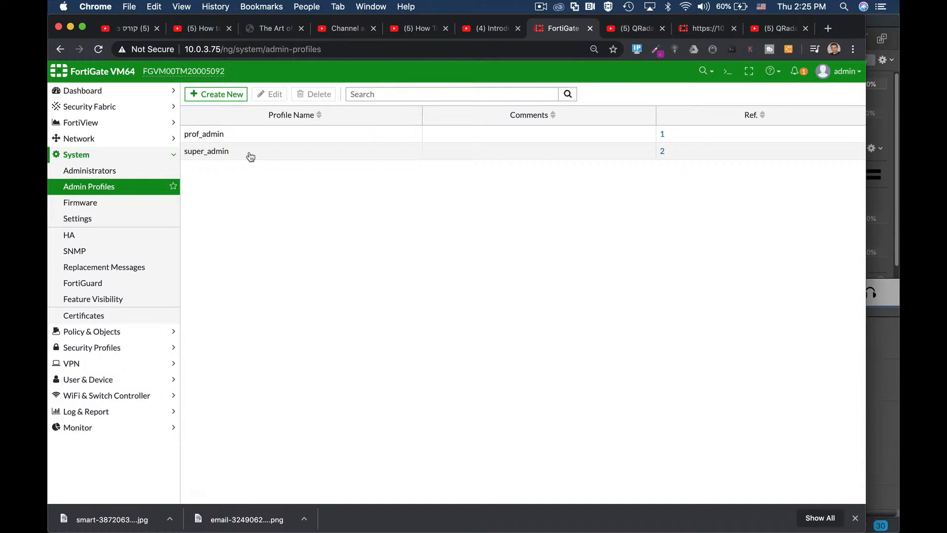
{"action": "left_click", "coordinate": [212, 135]}
{"action": "left_click", "coordinate": [270, 94]}
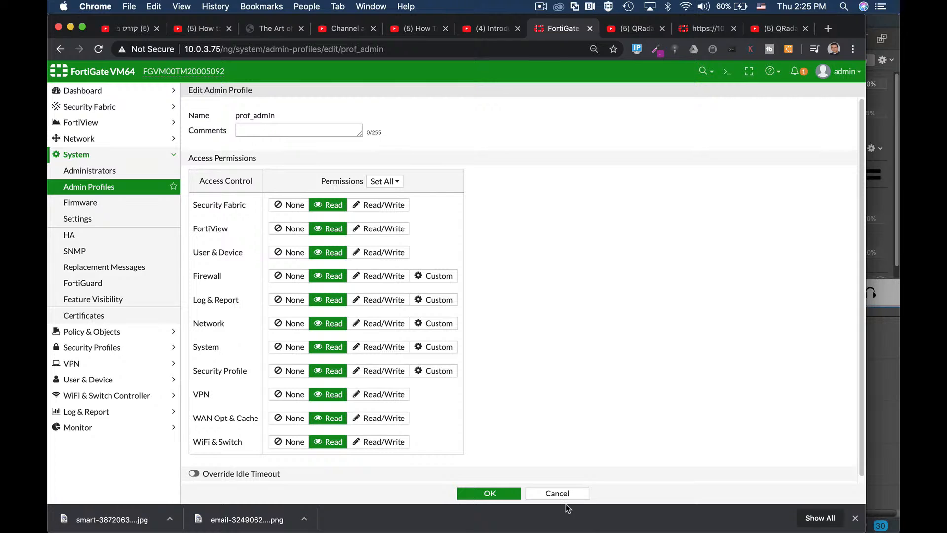
{"action": "left_click", "coordinate": [557, 494]}
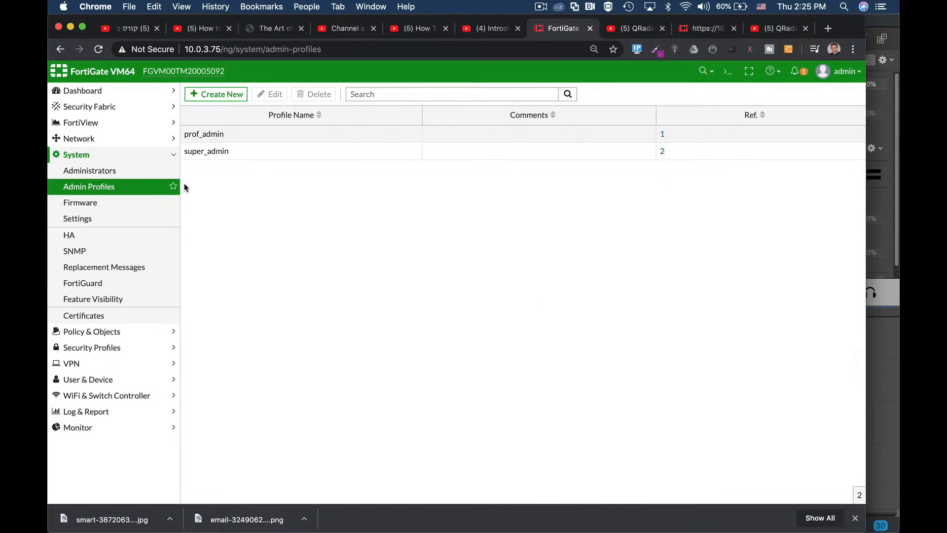
{"action": "left_click", "coordinate": [76, 176]}
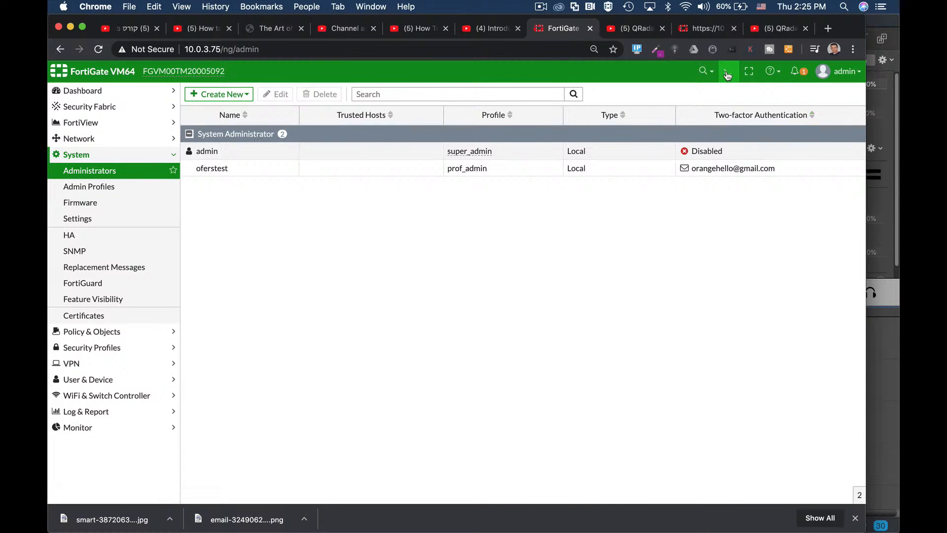